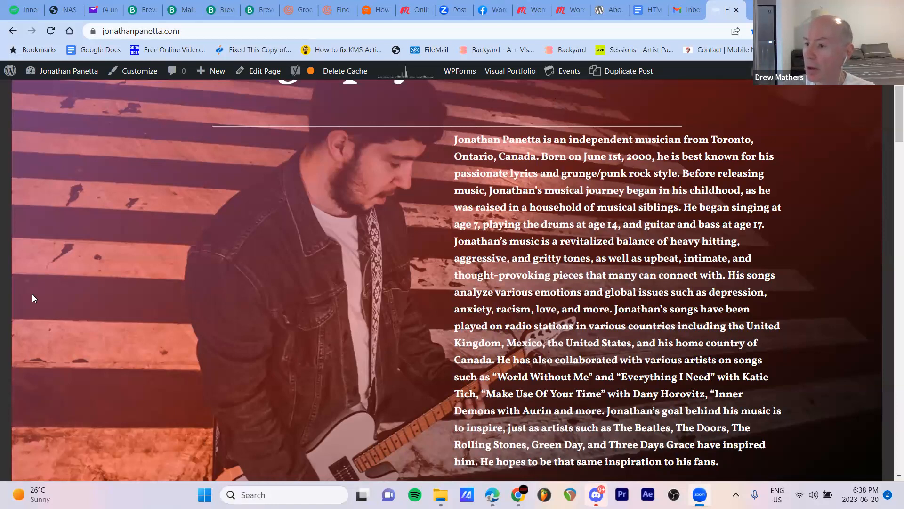
# Look through the website's home page from the Biography section to the Contact for Booking form and back
pyautogui.scroll(3, 32, 298)
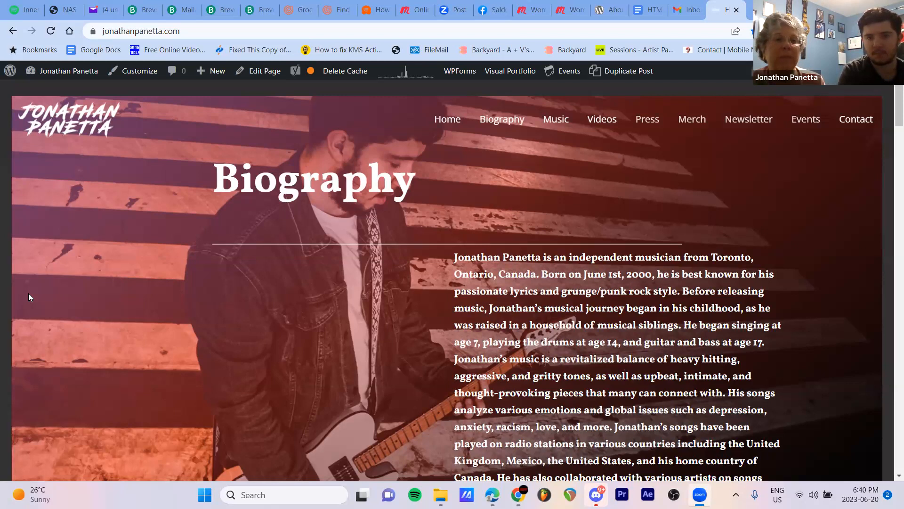
pyautogui.scroll(-10, 205, 241)
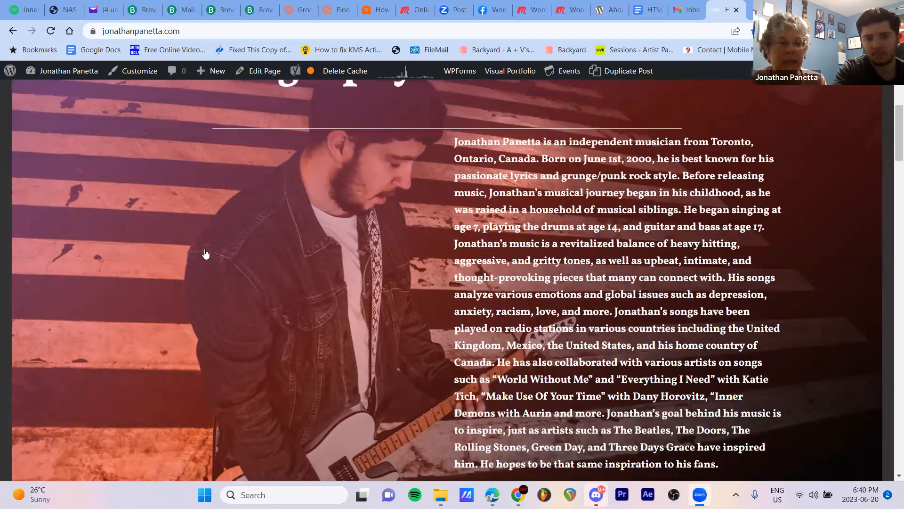
pyautogui.scroll(-20, 206, 259)
pyautogui.scroll(5, 207, 267)
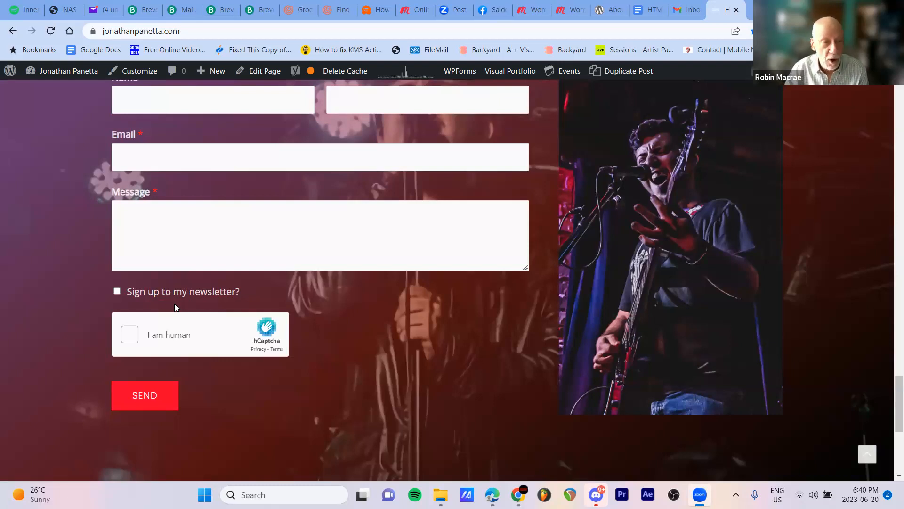
pyautogui.scroll(8, 174, 307)
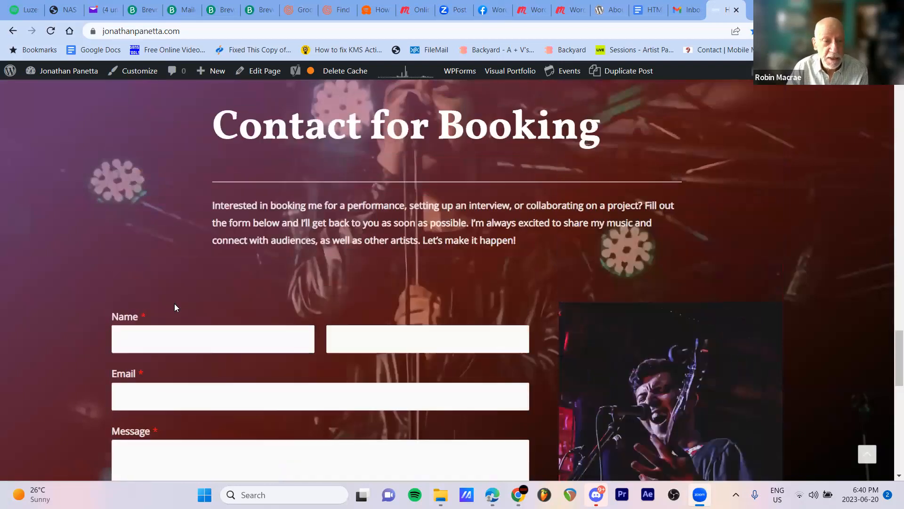
pyautogui.scroll(15, 175, 307)
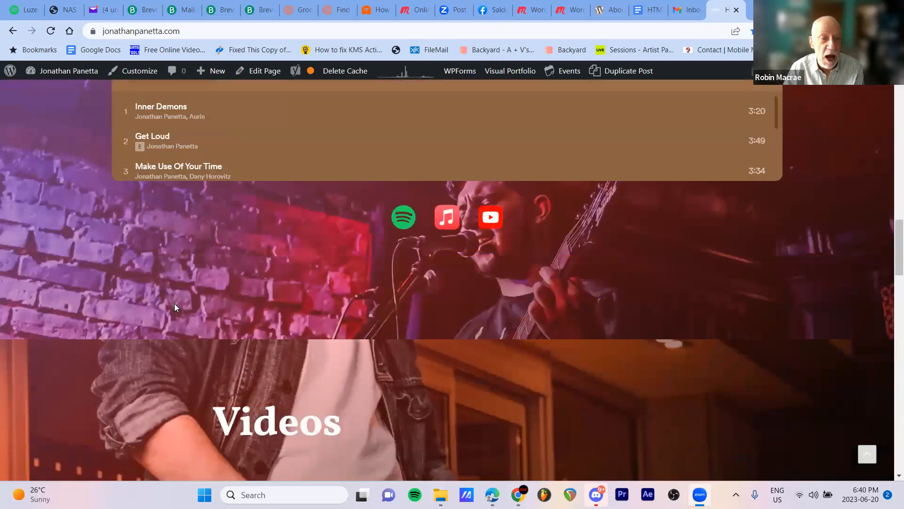
pyautogui.scroll(15, 175, 306)
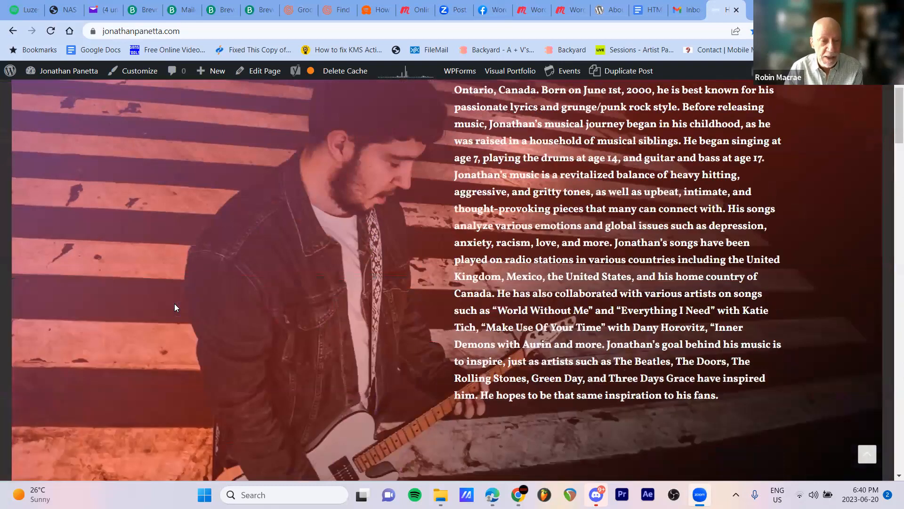
pyautogui.scroll(4, 175, 304)
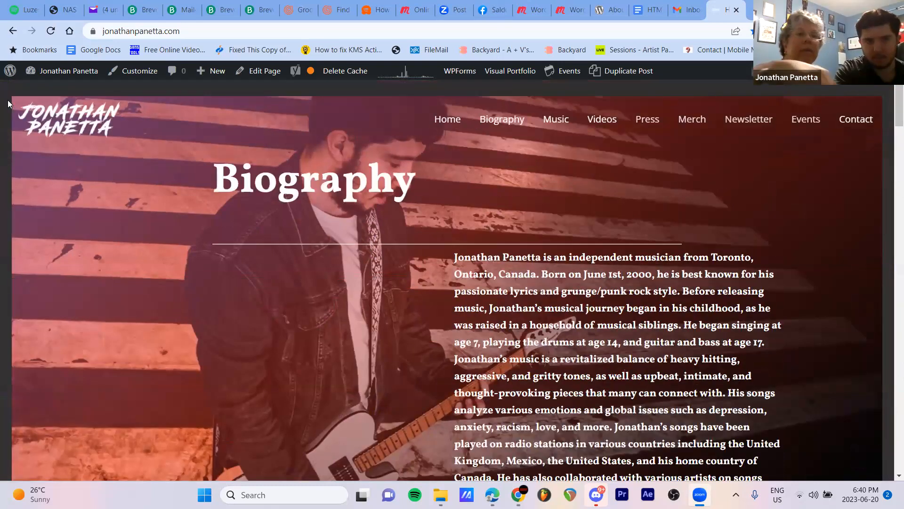
pyautogui.moveTo(9, 74)
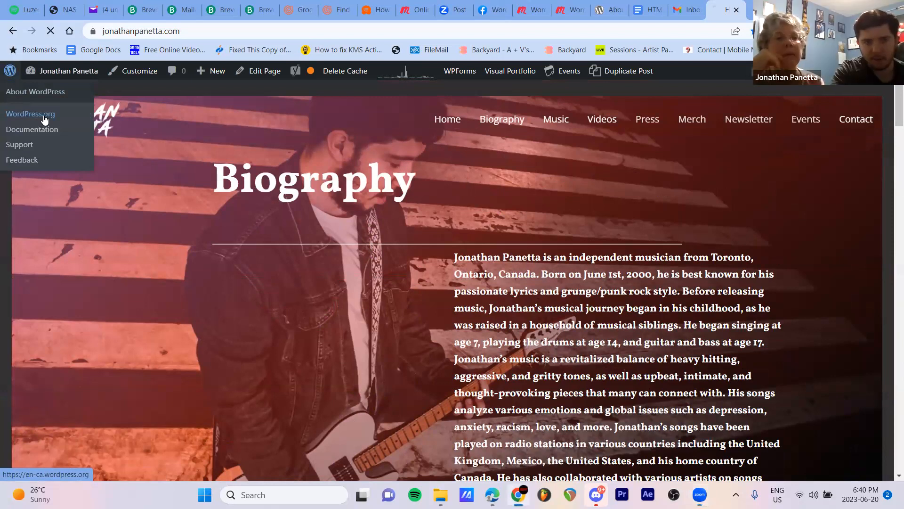
pyautogui.click(43, 116)
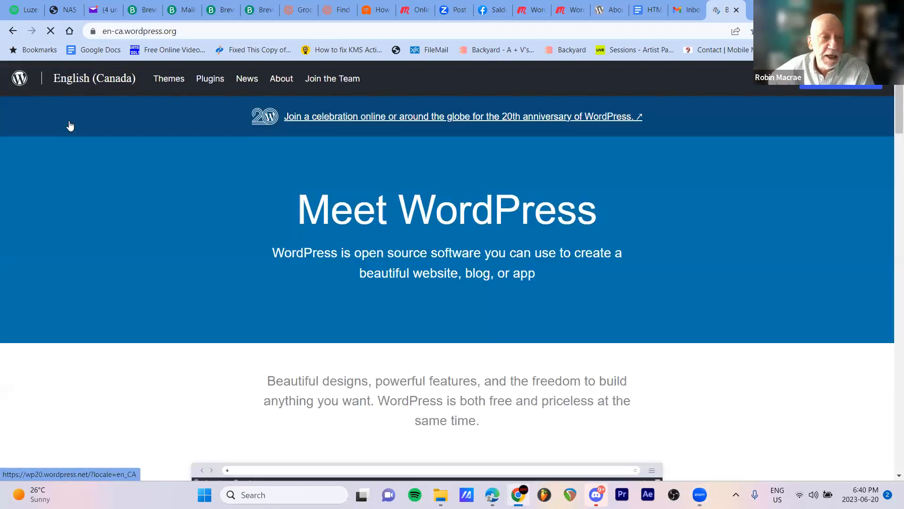
pyautogui.click(15, 31)
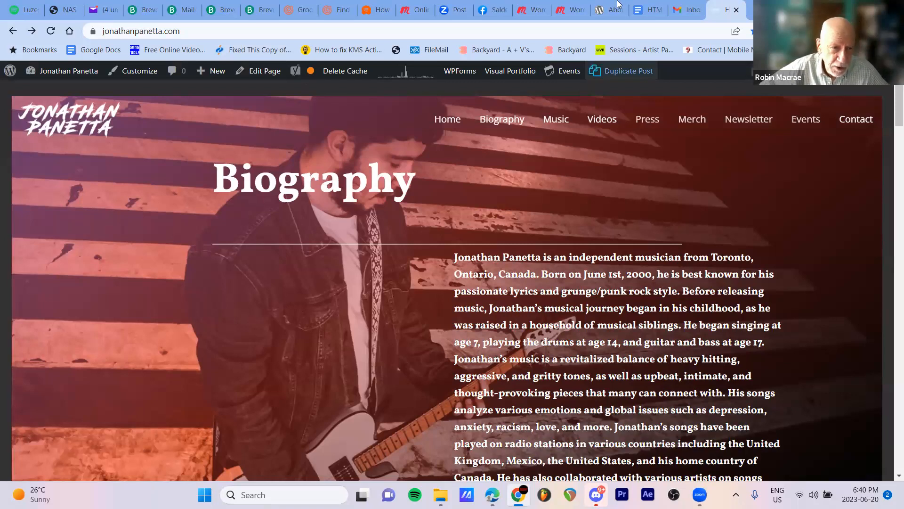
# Open the site's WordPress.com dashboard in a new browser tab and show its published pages
pyautogui.hotkey('ctrl', 't')
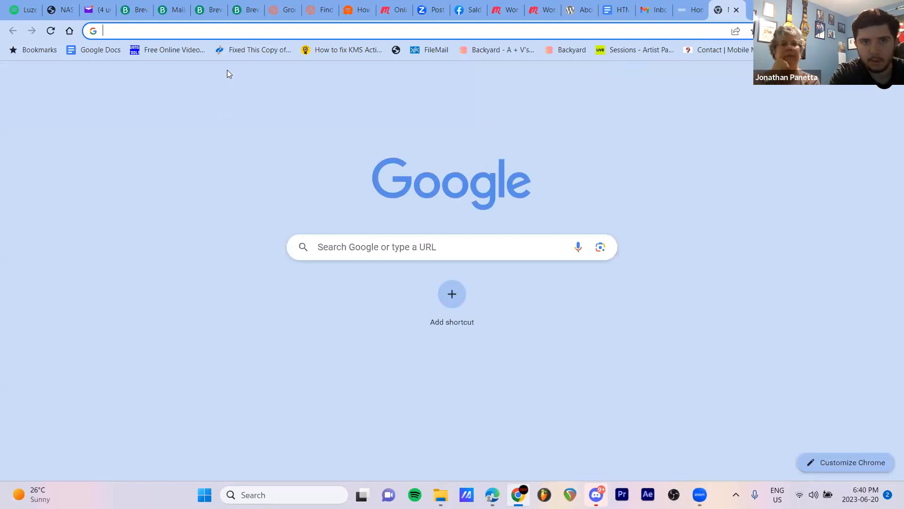
pyautogui.click(234, 38)
pyautogui.write('wordpress.com/stats/day/jonathanpanetta.com')
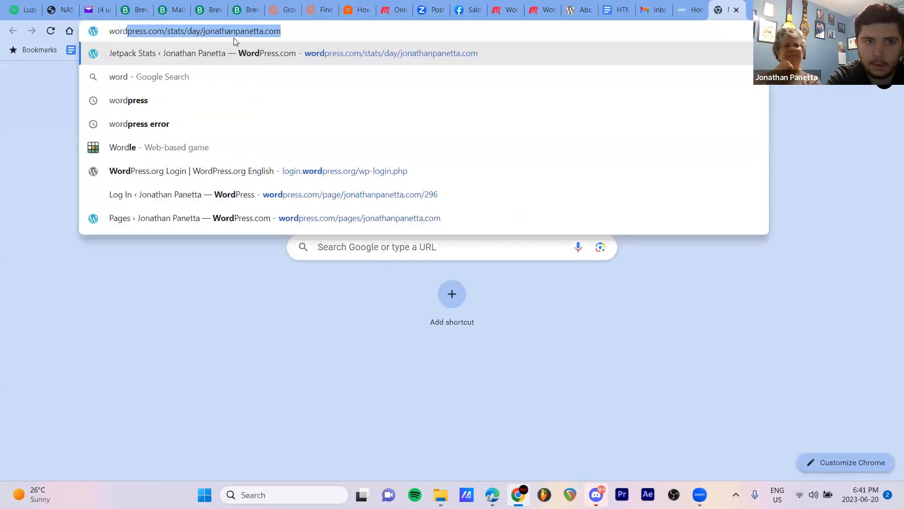
pyautogui.press('Return')
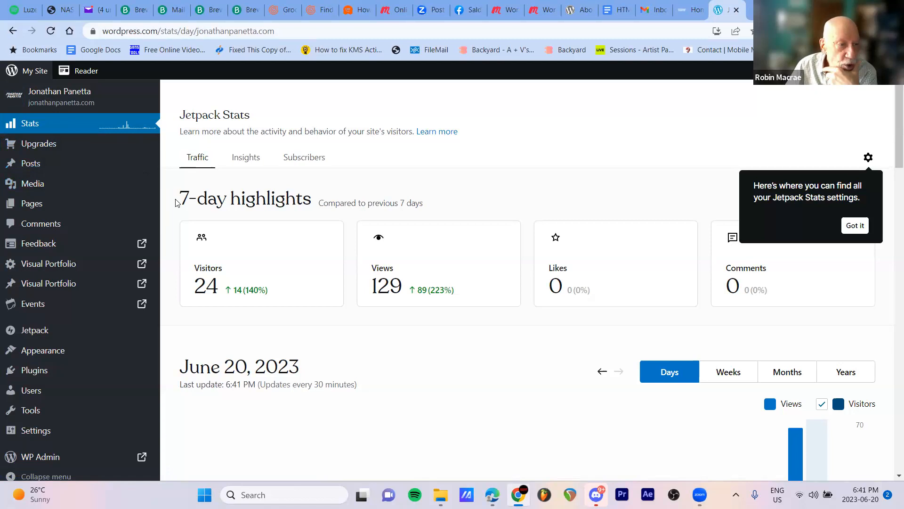
pyautogui.scroll(-1, 85, 186)
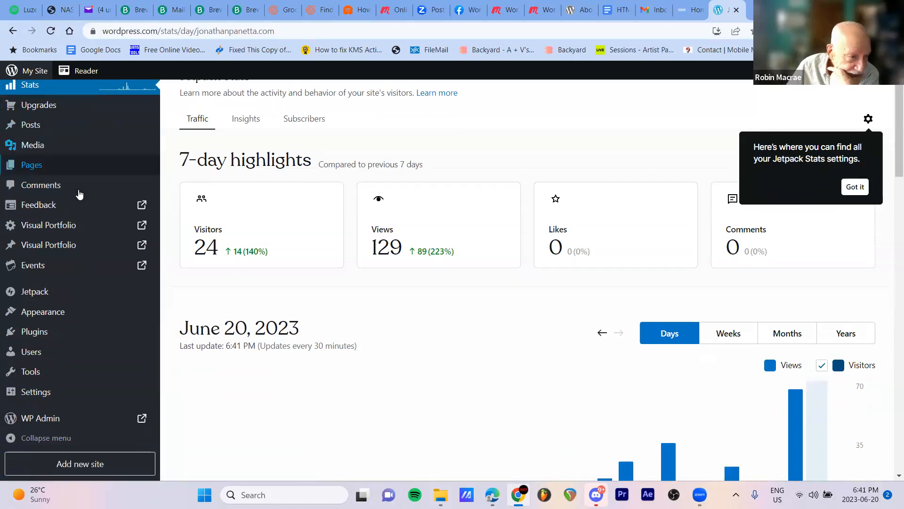
pyautogui.click(75, 170)
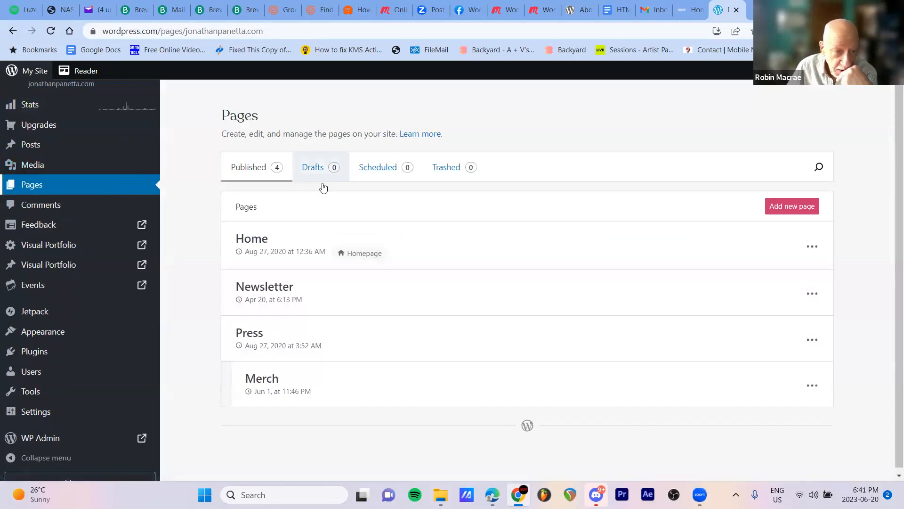
# Open the Newsletter page for editing, logging in to the site with the account password
pyautogui.click(267, 250)
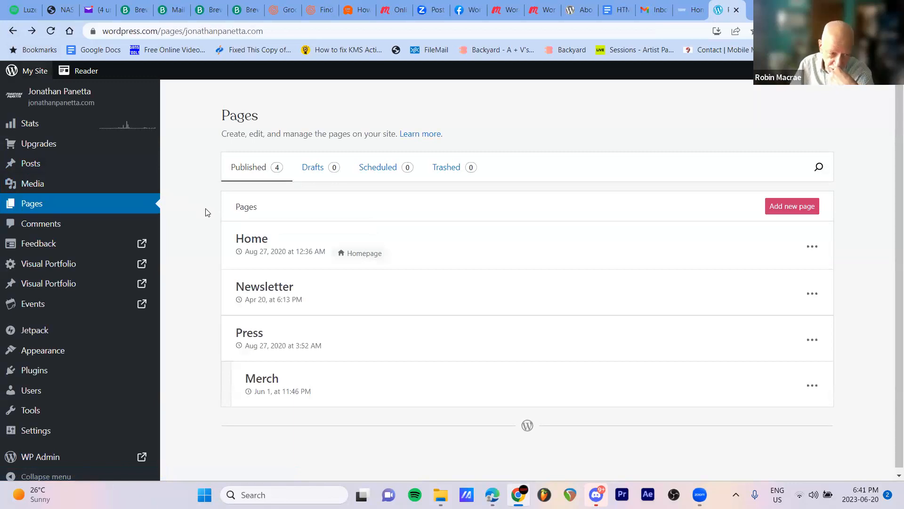
pyautogui.click(286, 296)
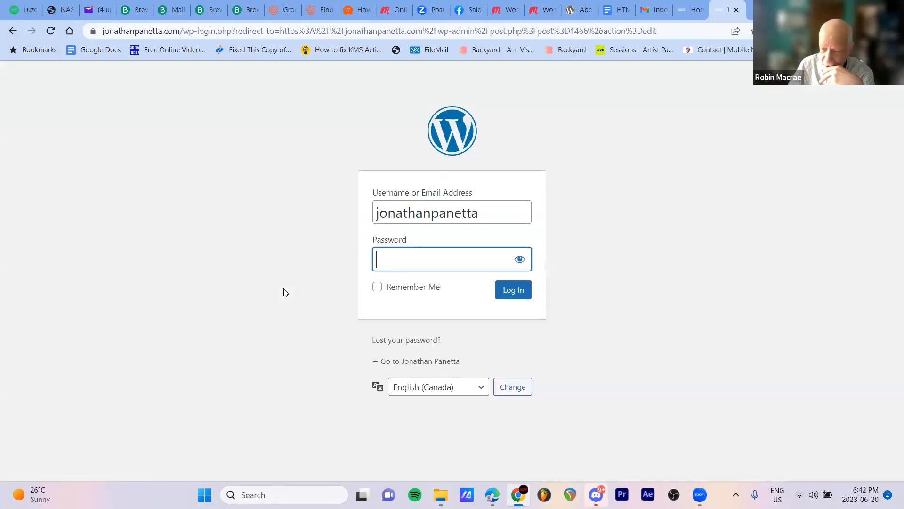
pyautogui.click(516, 295)
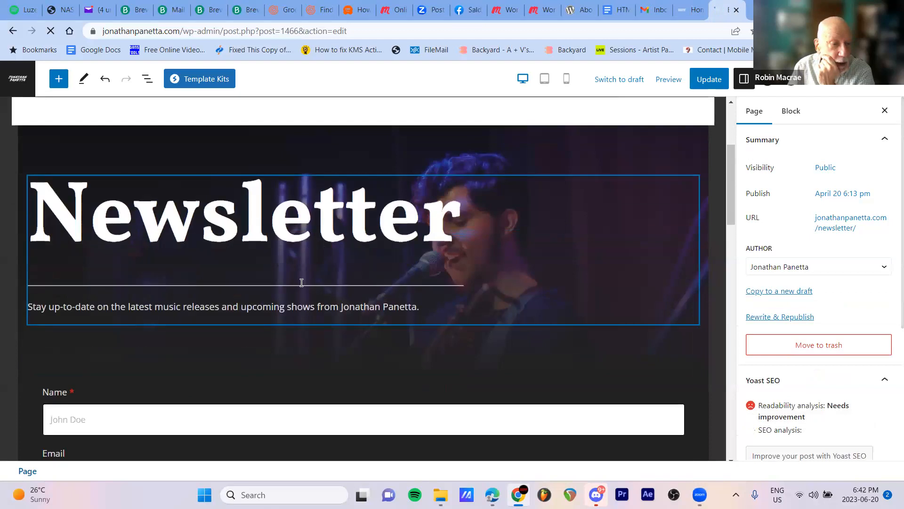
# Select the Newsletter page's sign-up form block and review its general settings, including the success and error message texts
pyautogui.scroll(-3, 260, 373)
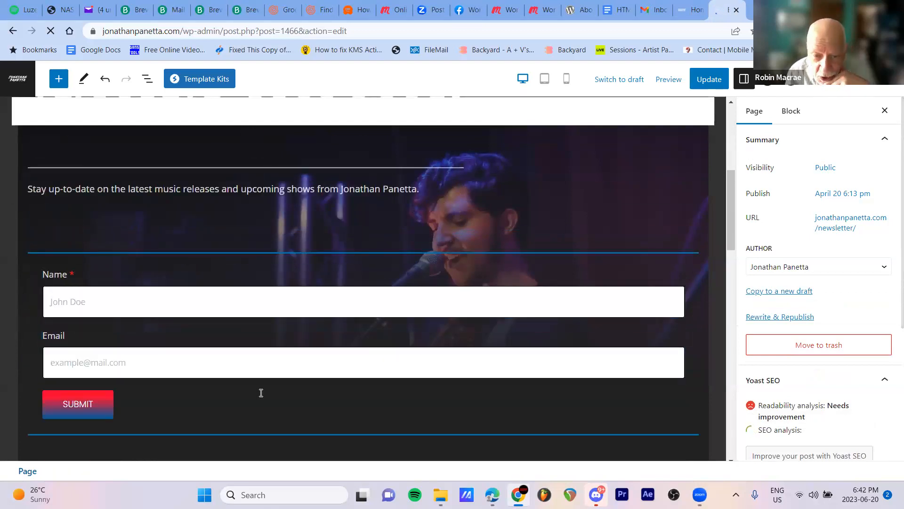
pyautogui.click(136, 415)
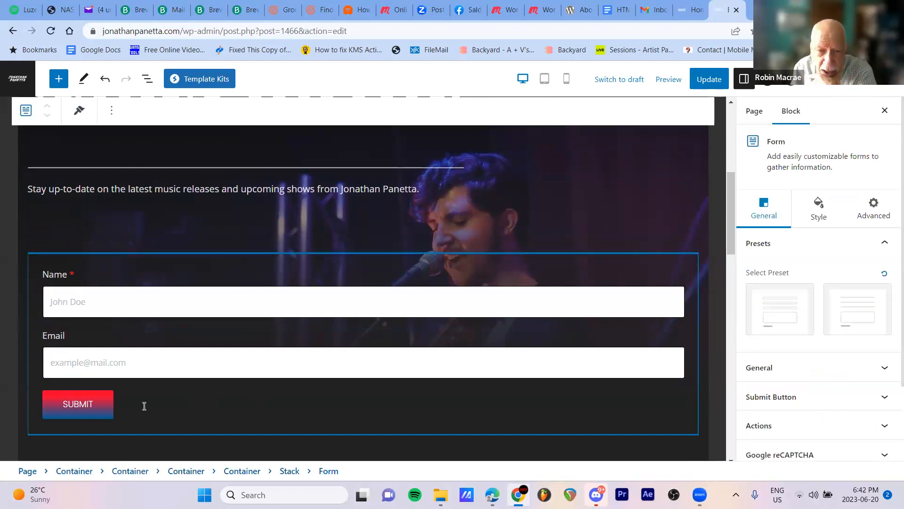
pyautogui.scroll(-2, 147, 404)
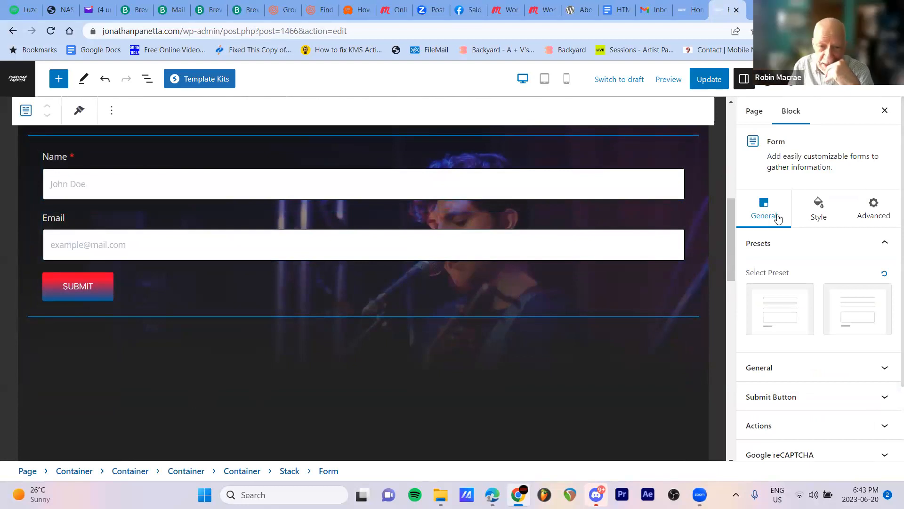
pyautogui.click(829, 367)
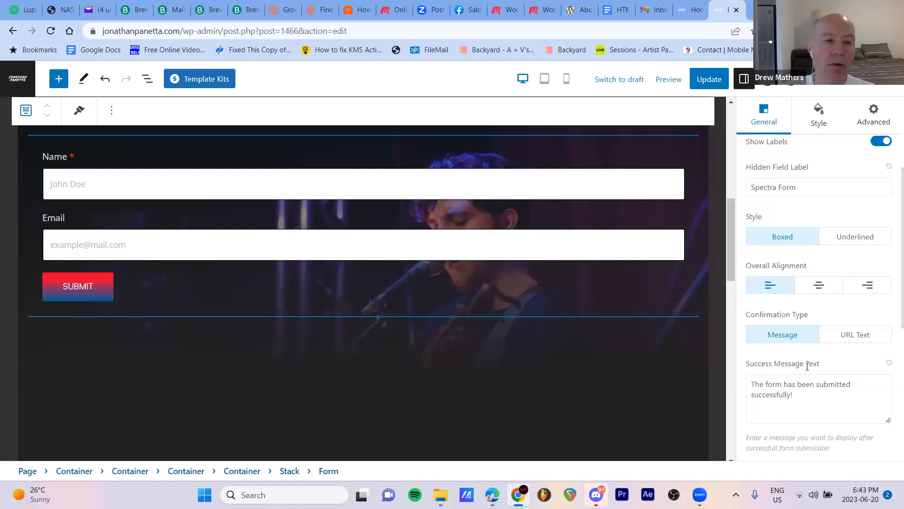
pyautogui.scroll(-5, 810, 373)
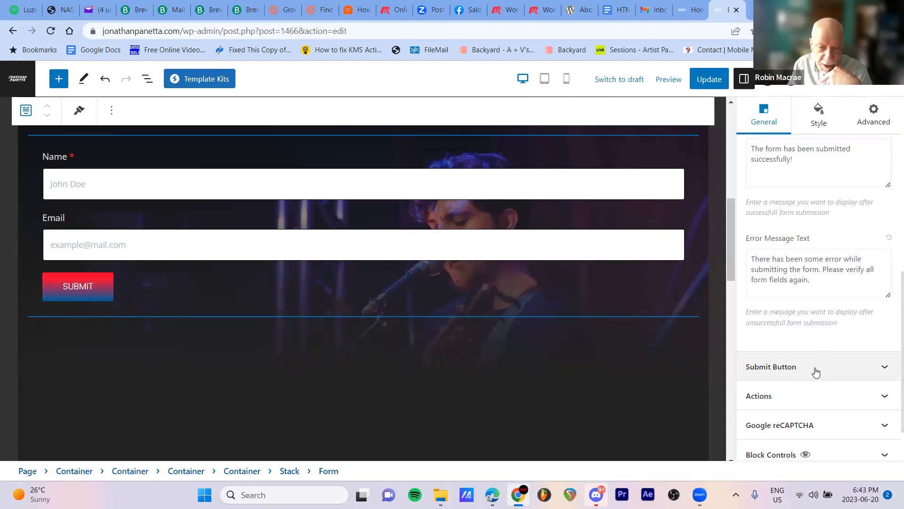
# Review the form's submit button settings, including its alignment and presets, and collapse them again
pyautogui.click(817, 372)
pyautogui.scroll(3, 816, 372)
pyautogui.scroll(-5, 817, 372)
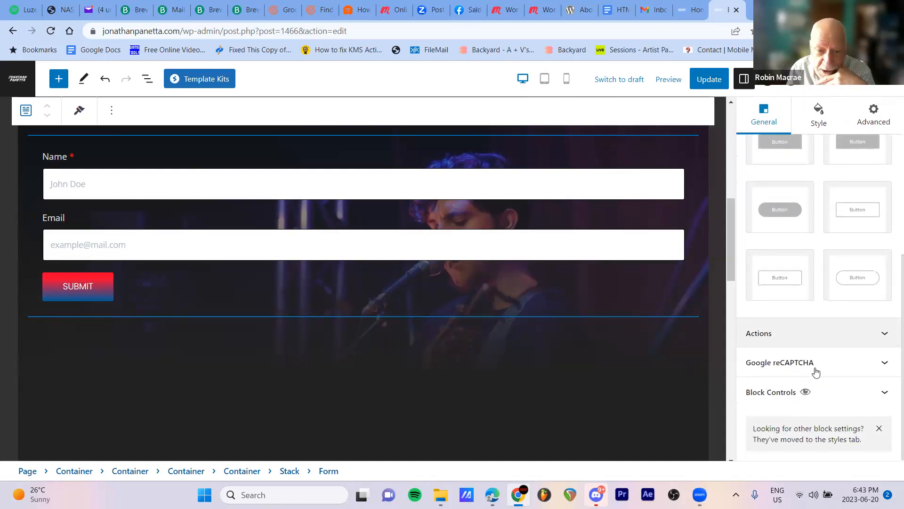
pyautogui.scroll(5, 815, 373)
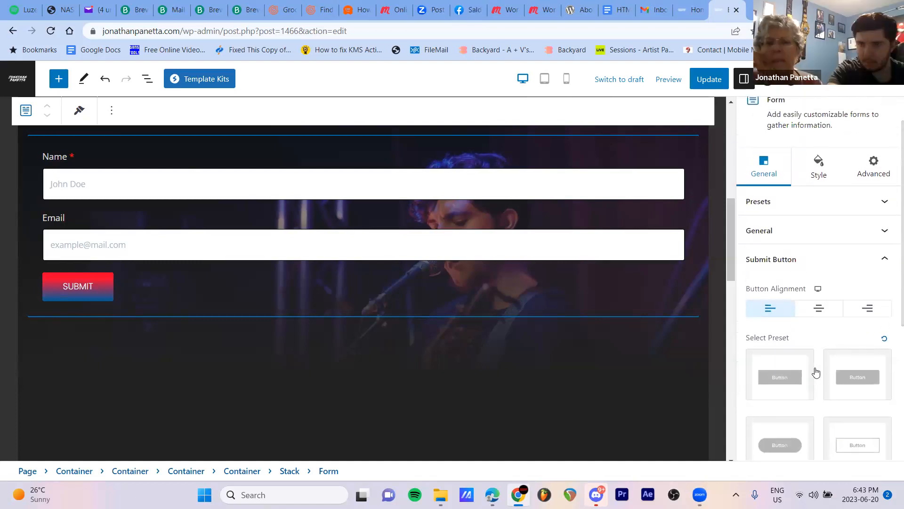
pyautogui.click(804, 266)
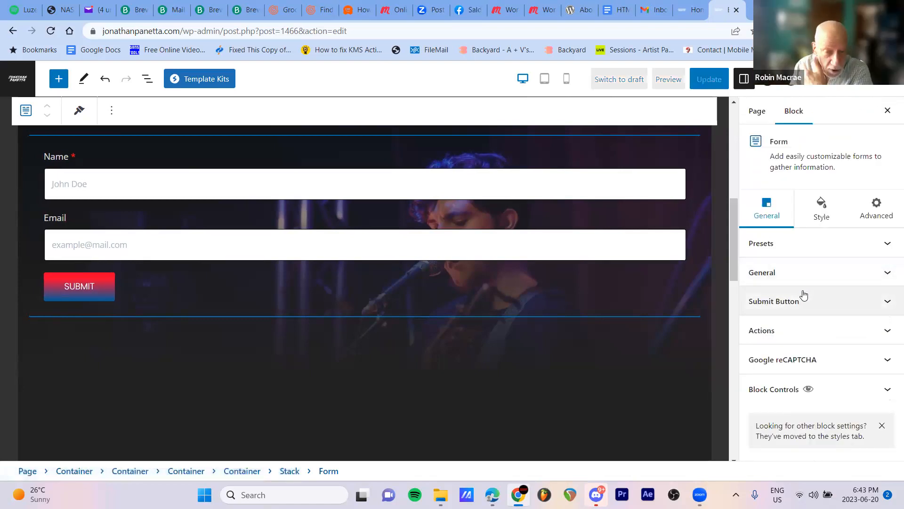
# Examine the form's submission actions, including the recipient email address and subject settings
pyautogui.click(798, 333)
pyautogui.scroll(-3, 799, 332)
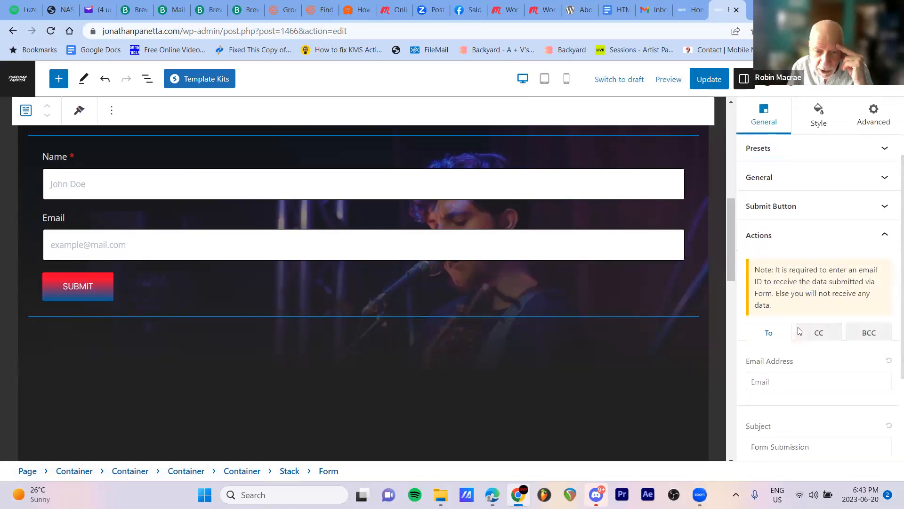
pyautogui.scroll(3, 800, 331)
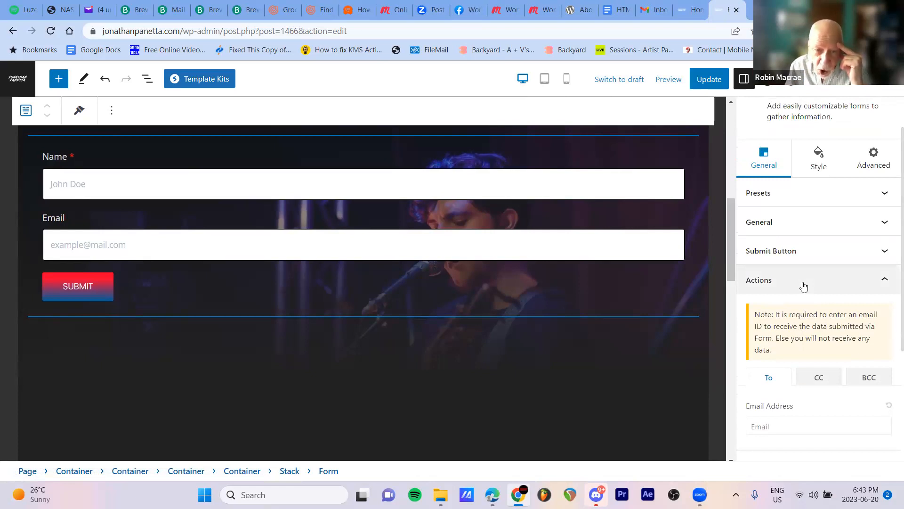
pyautogui.scroll(-3, 804, 286)
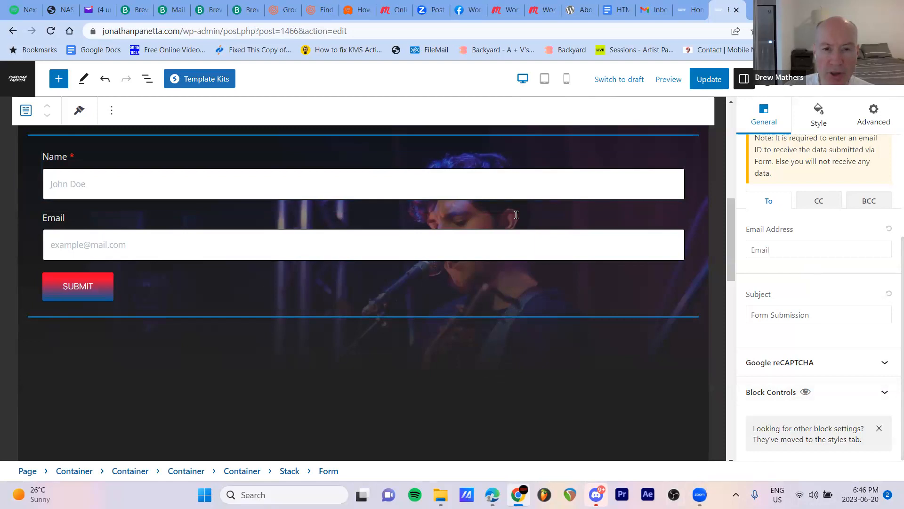
# Switch to the site's home page and open its WordPress admin dashboard
pyautogui.click(688, 10)
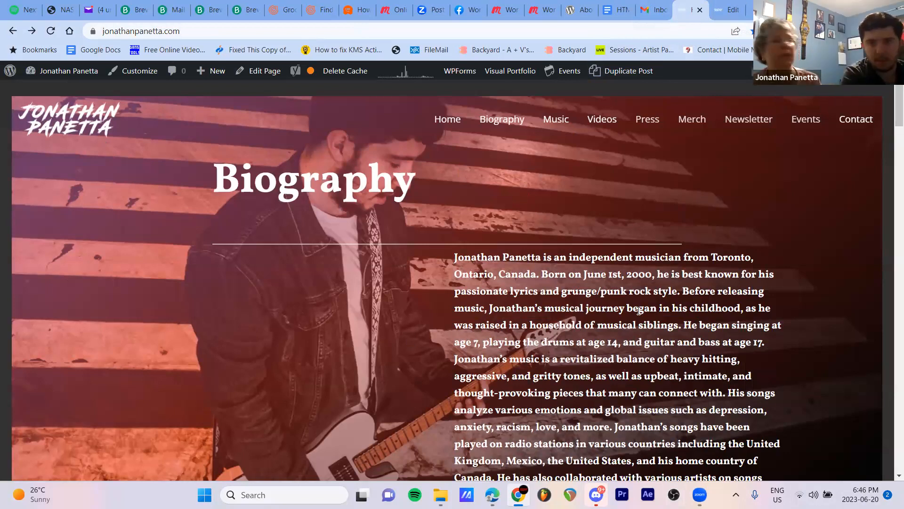
pyautogui.click(724, 15)
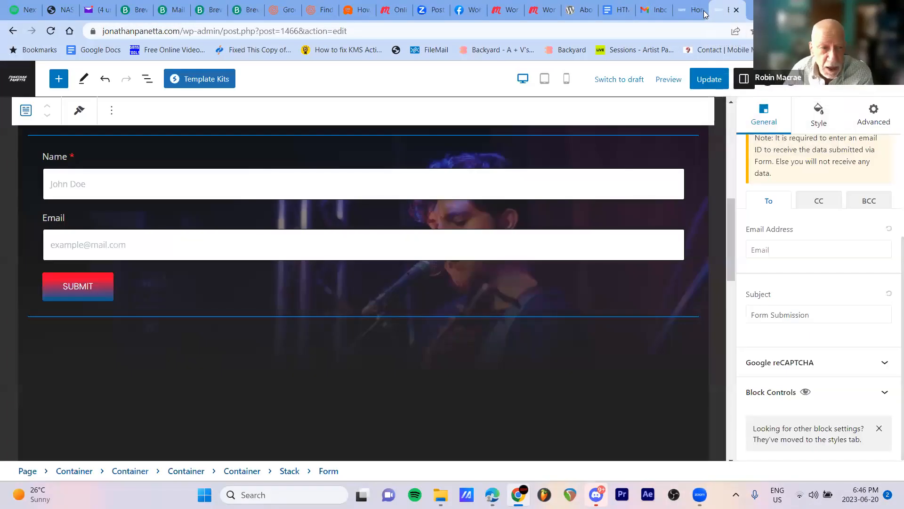
pyautogui.click(688, 16)
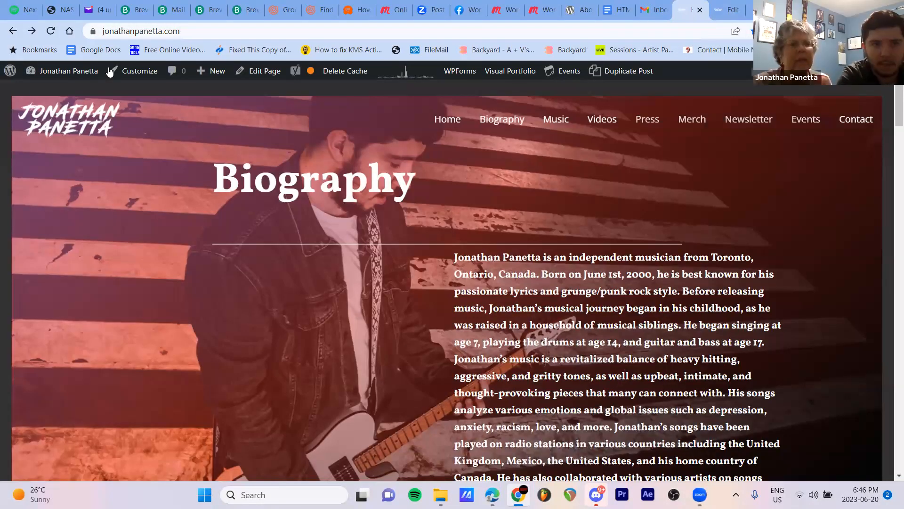
pyautogui.click(94, 74)
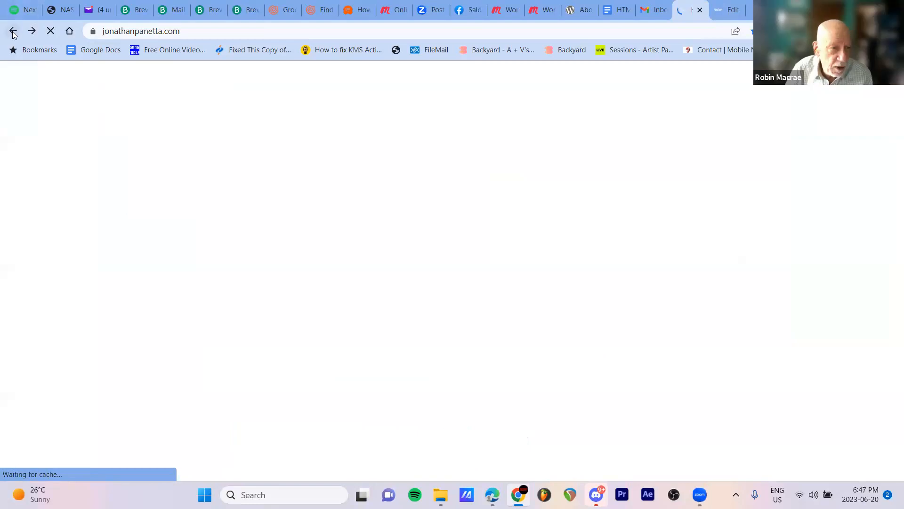
pyautogui.click(13, 31)
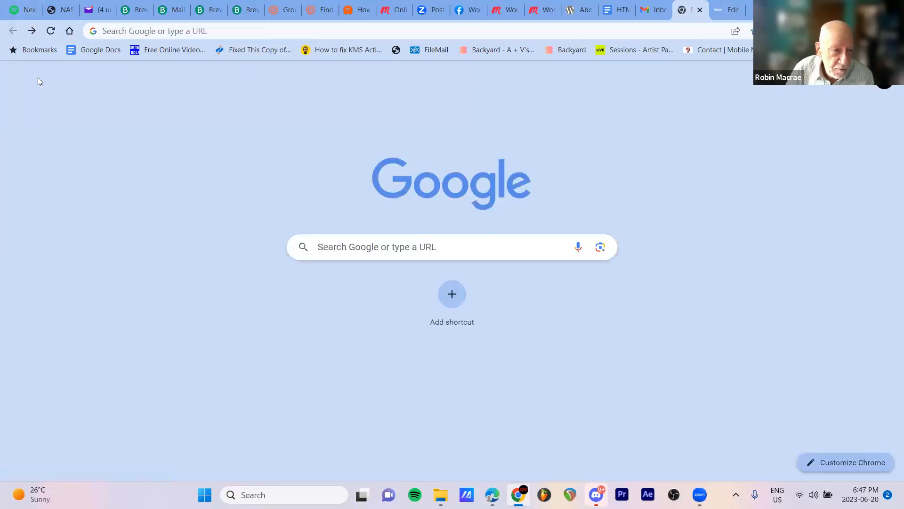
pyautogui.click(31, 30)
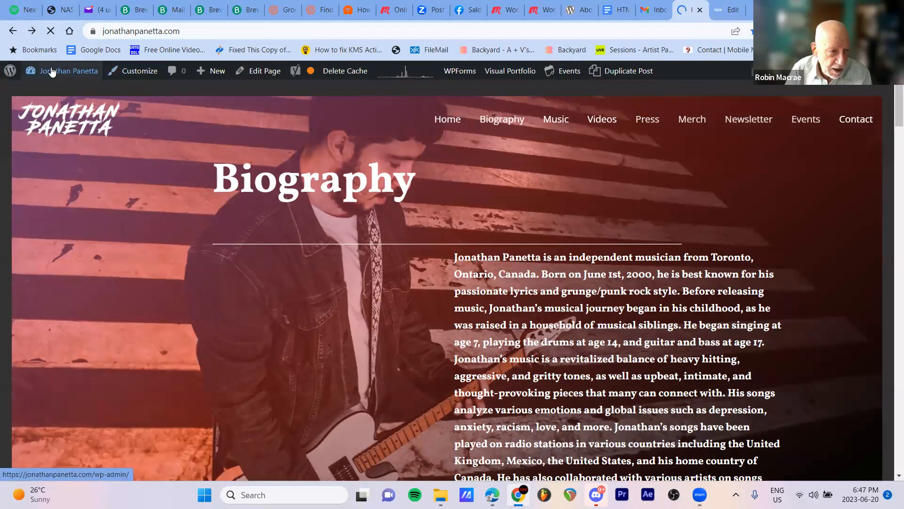
pyautogui.moveTo(12, 73)
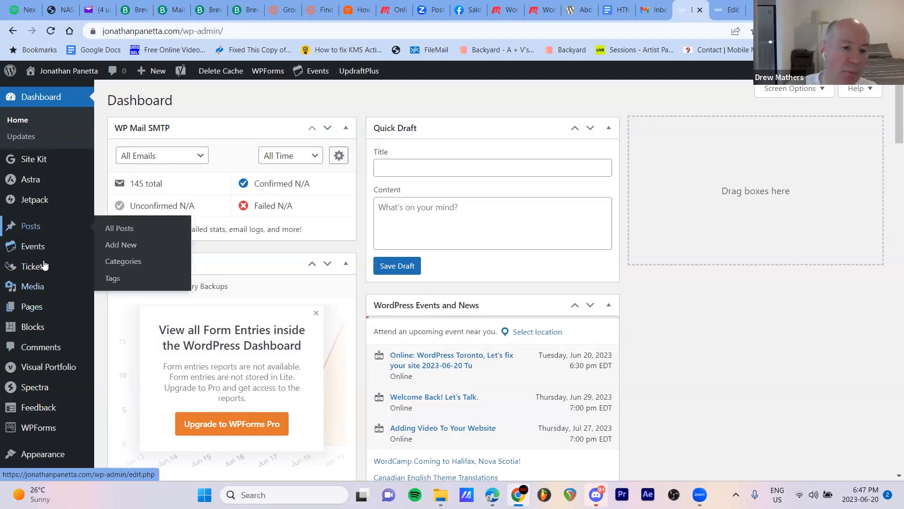
# Open the WPForms overview of all forms and open the Contact Form for editing
pyautogui.scroll(-6, 42, 268)
pyautogui.moveTo(33, 336)
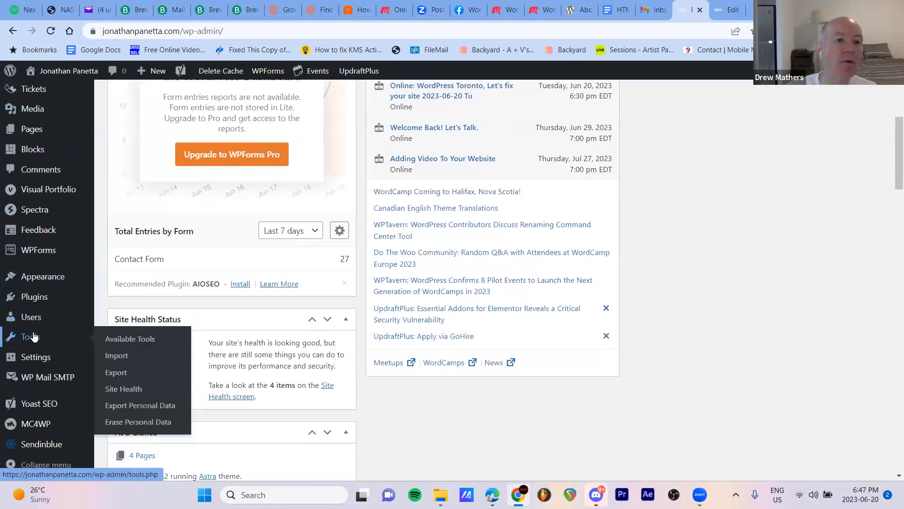
pyautogui.scroll(-2, 33, 335)
pyautogui.moveTo(33, 304)
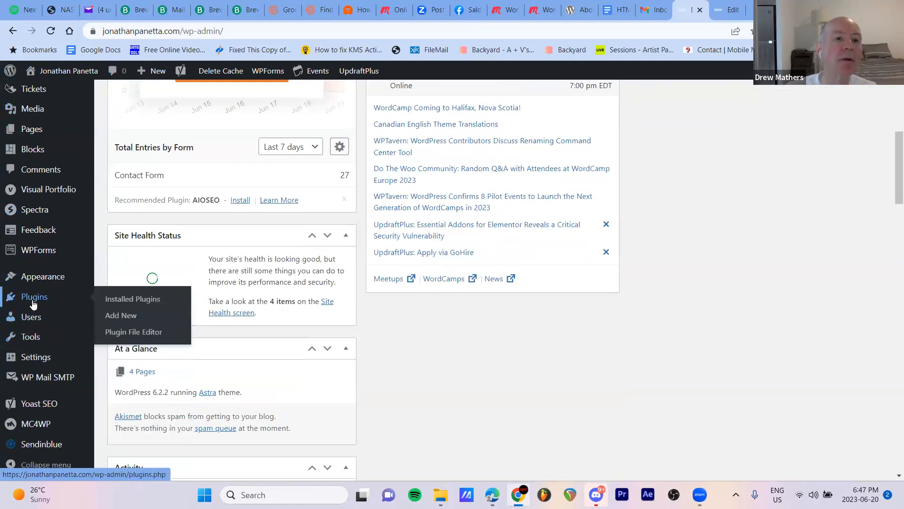
pyautogui.moveTo(31, 254)
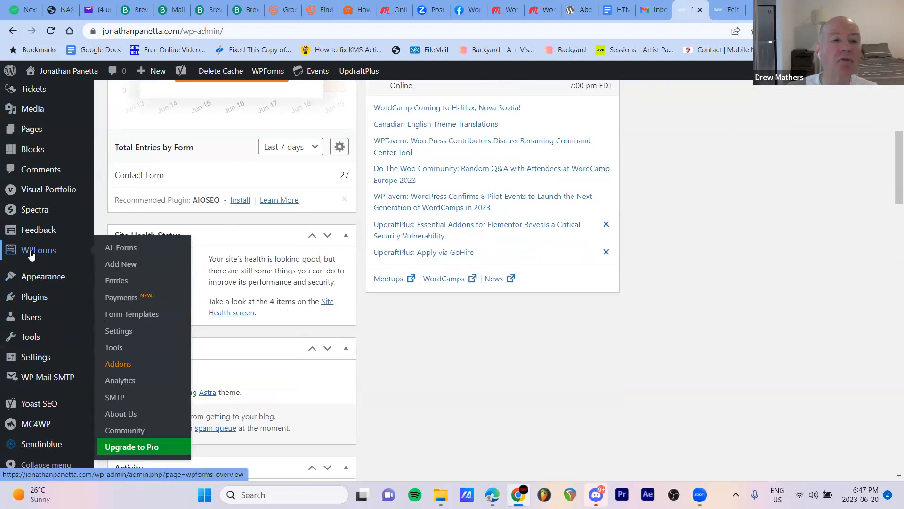
pyautogui.click(121, 248)
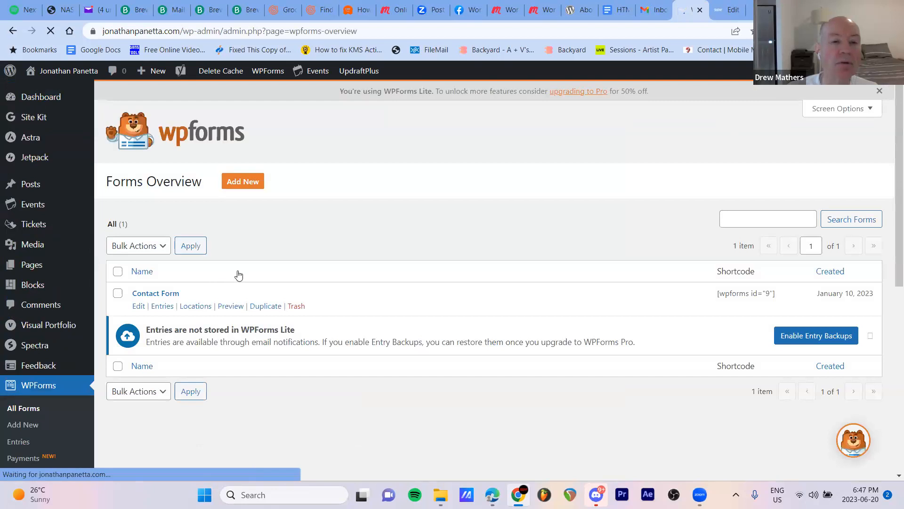
pyautogui.moveTo(235, 288)
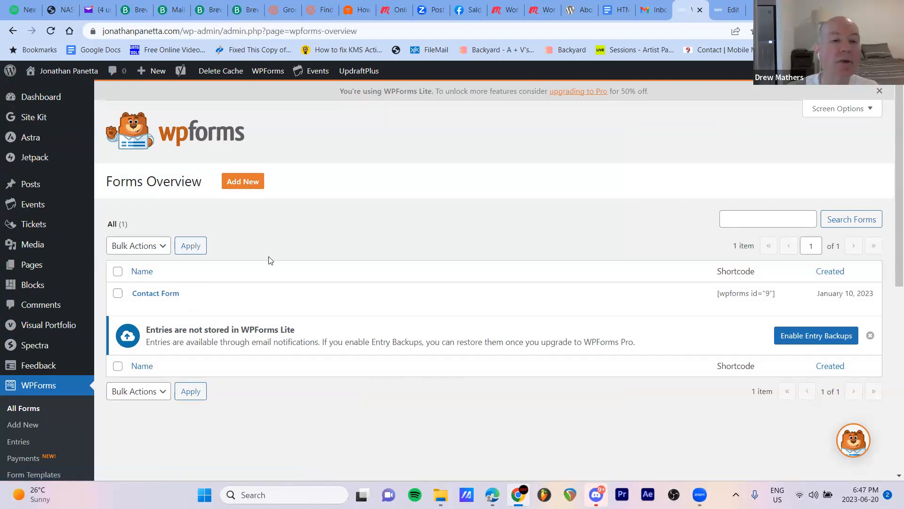
pyautogui.moveTo(220, 307)
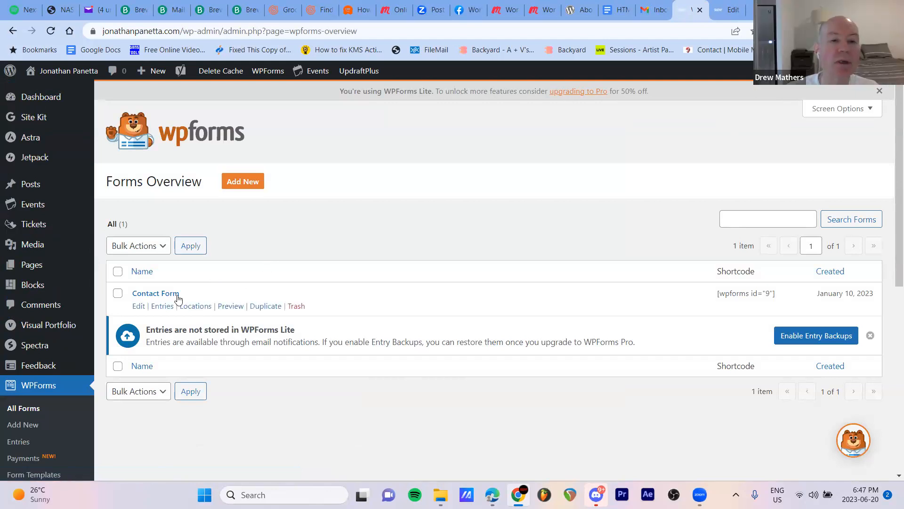
pyautogui.click(137, 307)
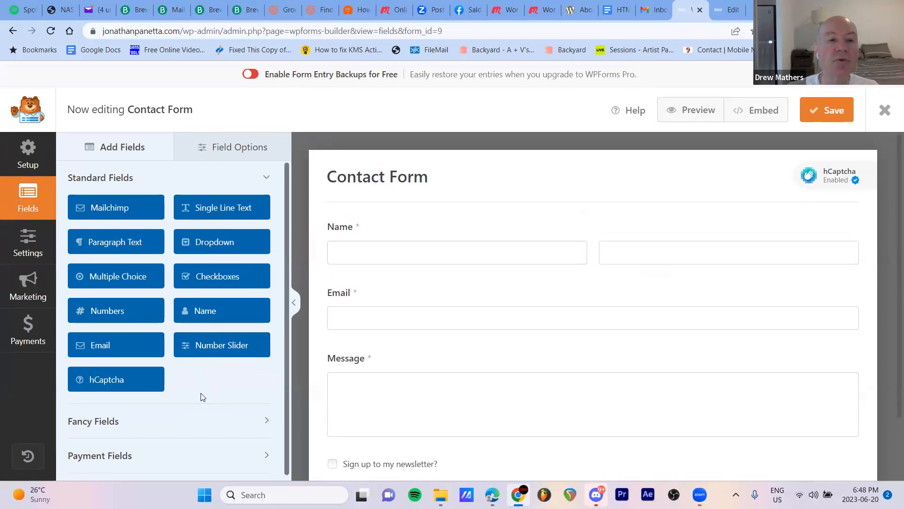
# Review the general and advanced field options of the Name field and the "Sign up to my newsletter?" Mailchimp checkbox
pyautogui.click(225, 147)
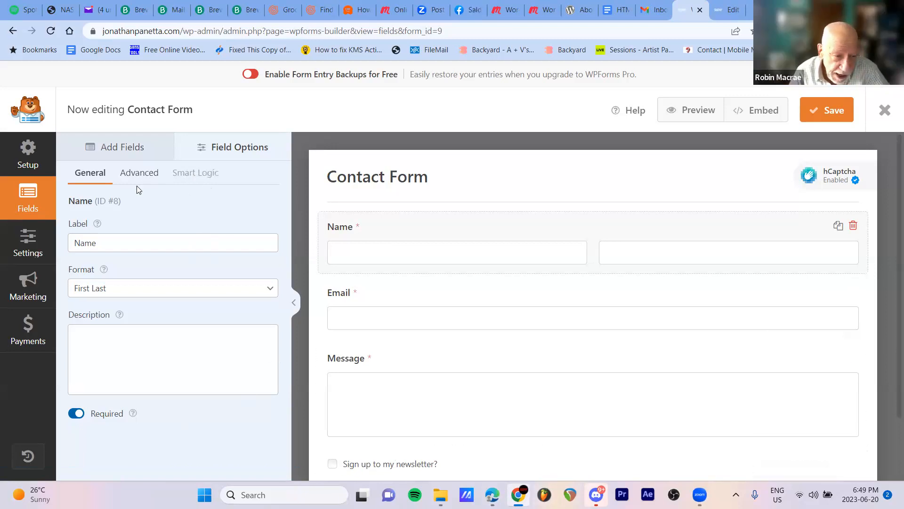
pyautogui.click(143, 174)
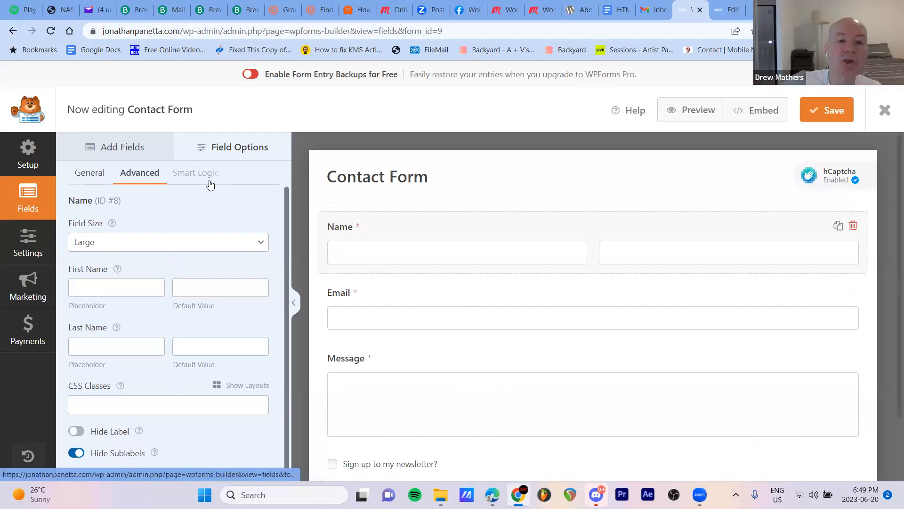
pyautogui.click(420, 464)
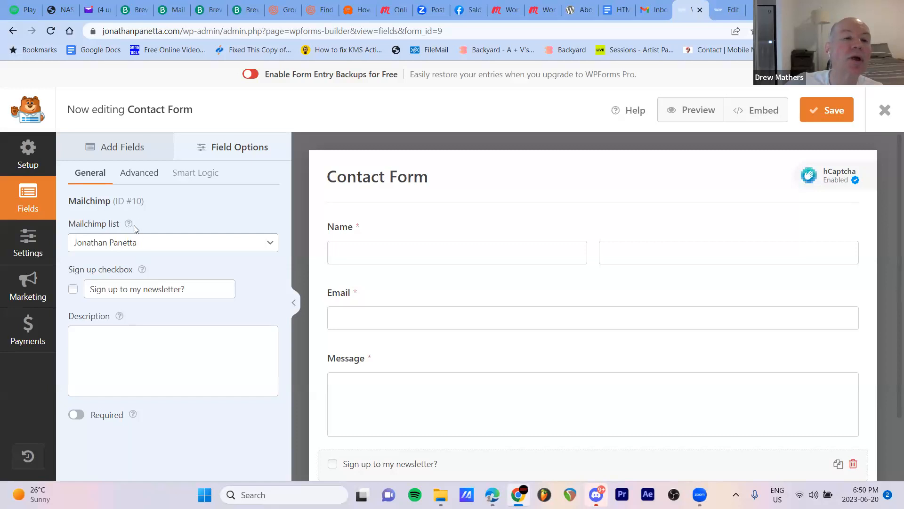
pyautogui.moveTo(132, 225)
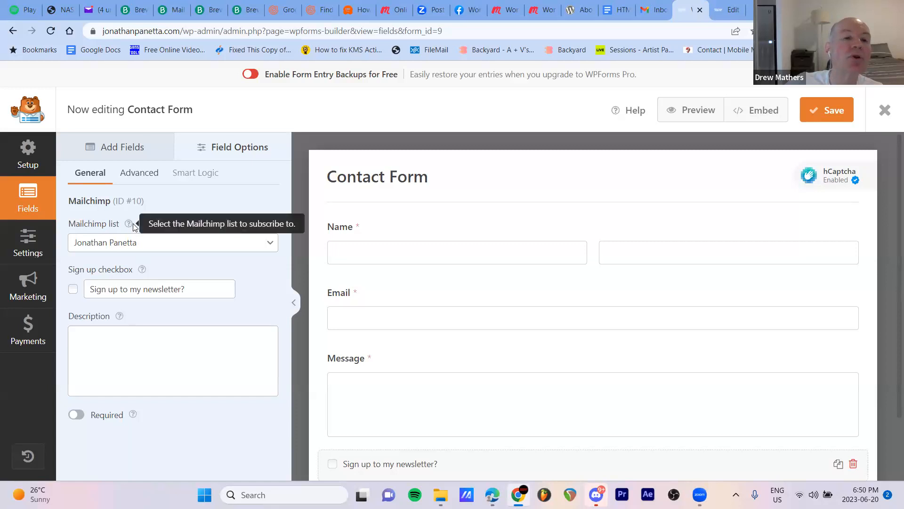
pyautogui.click(143, 174)
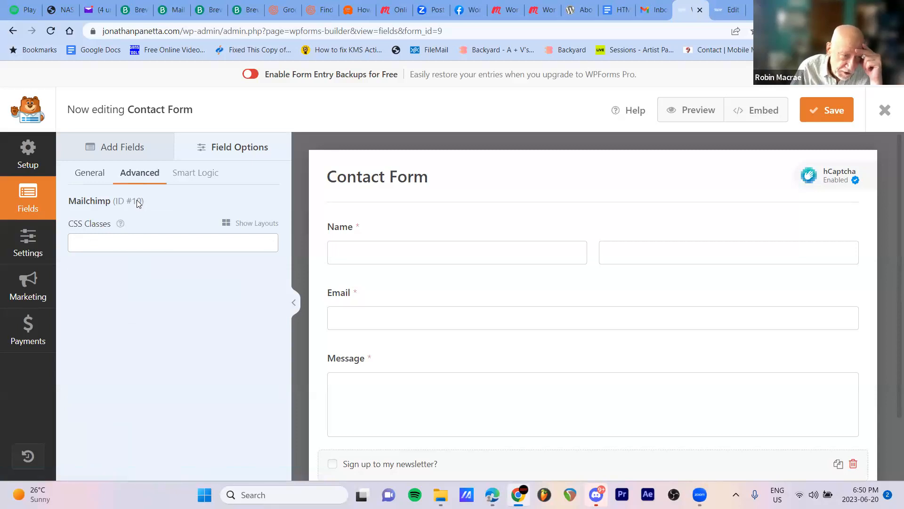
# Check the Contact Form's general settings and the list of available settings sections
pyautogui.click(21, 243)
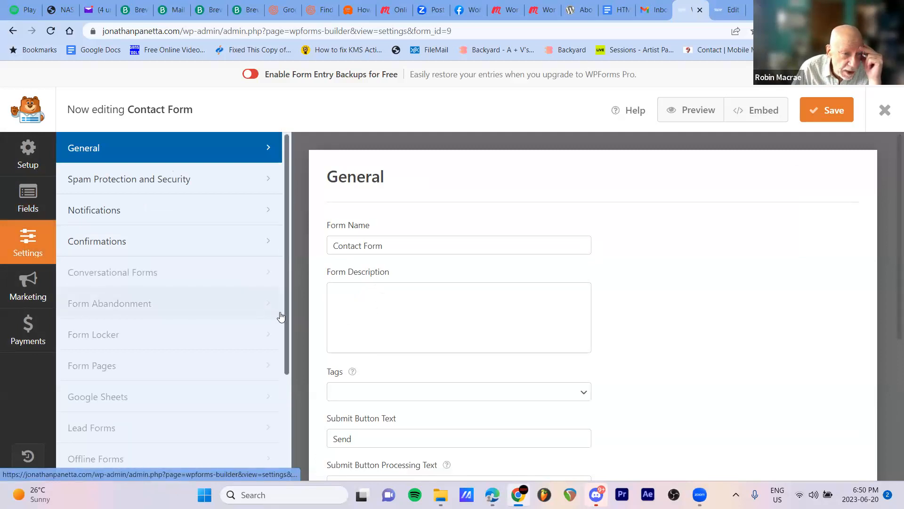
pyautogui.moveTo(285, 336); pyautogui.dragTo(256, 181)
# Examine the form's setup page and browse its template library, including the Newsletter Signup Form template
pyautogui.click(25, 145)
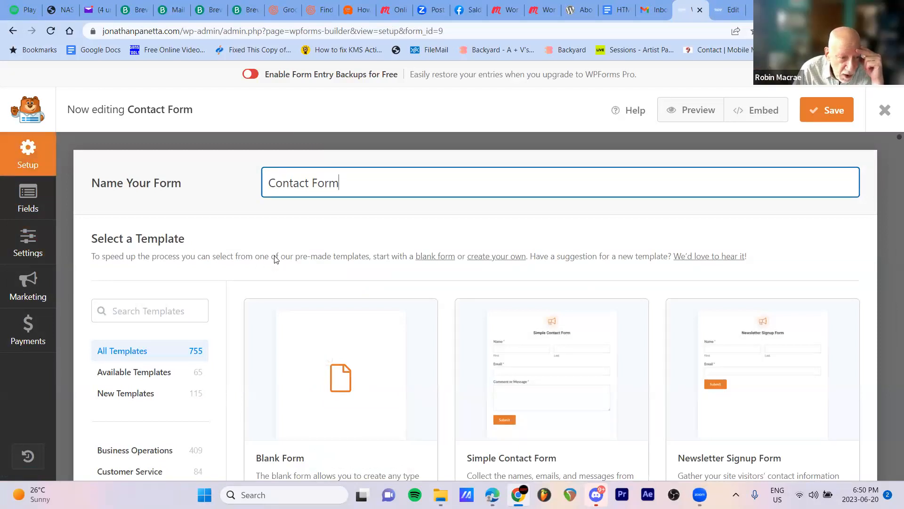
pyautogui.scroll(-1, 276, 266)
pyautogui.scroll(-3, 274, 260)
pyautogui.scroll(2, 271, 262)
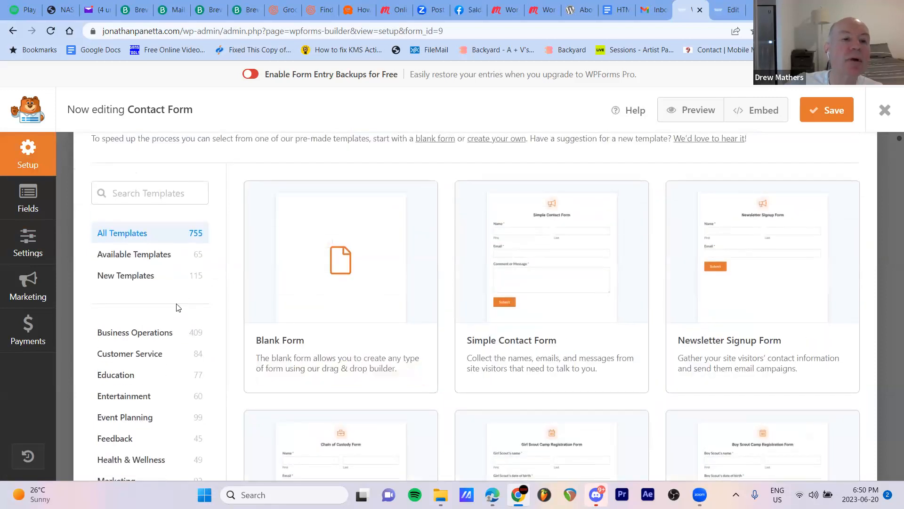
pyautogui.scroll(-5, 146, 334)
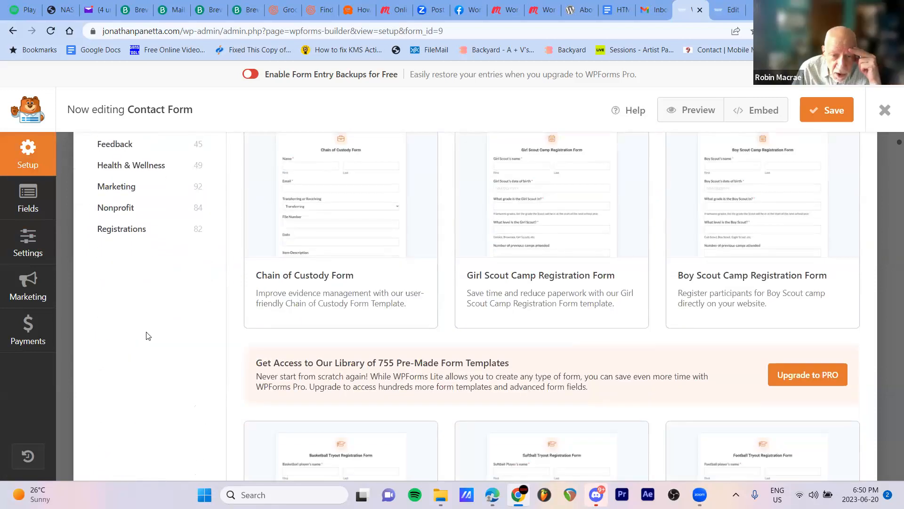
pyautogui.scroll(3, 146, 334)
pyautogui.scroll(4, 146, 335)
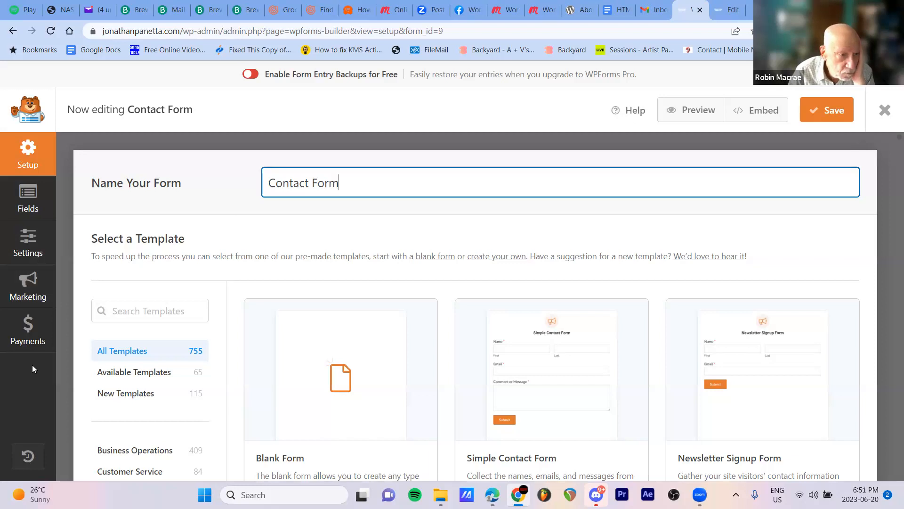
pyautogui.scroll(-1, 247, 285)
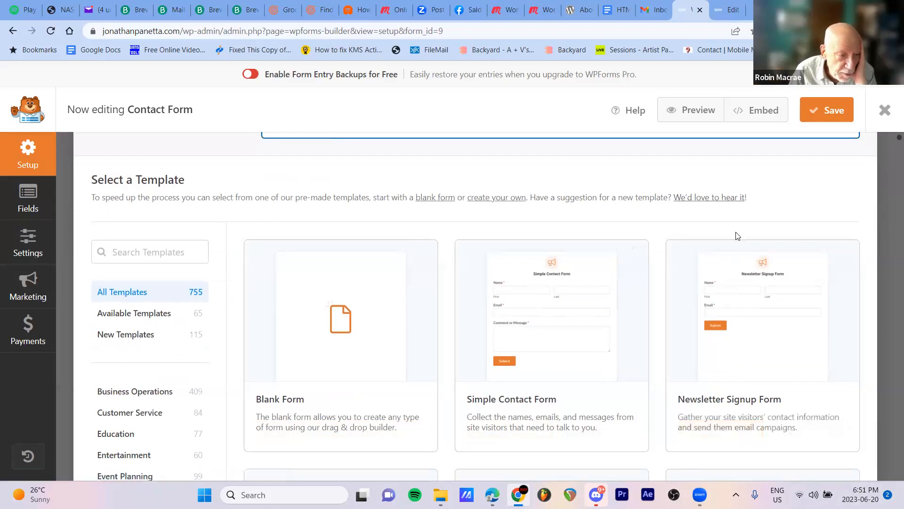
pyautogui.scroll(-6, 738, 236)
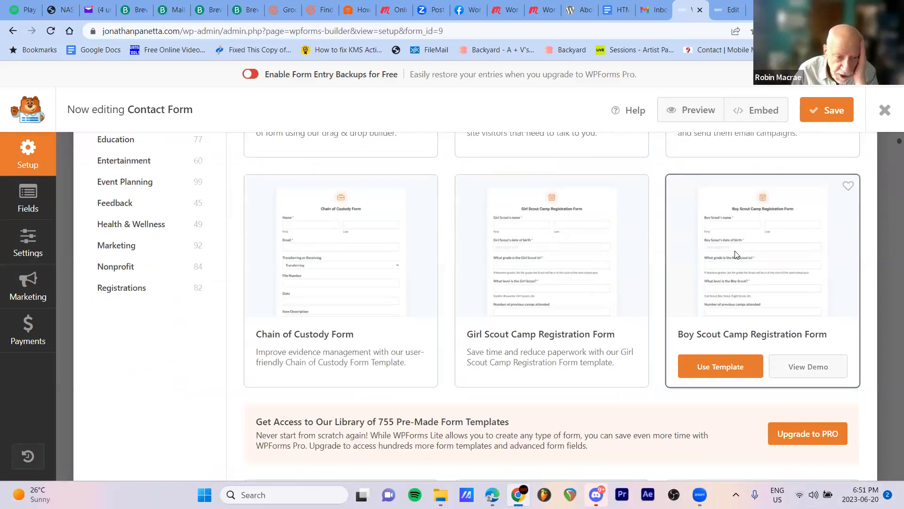
pyautogui.scroll(-1, 738, 255)
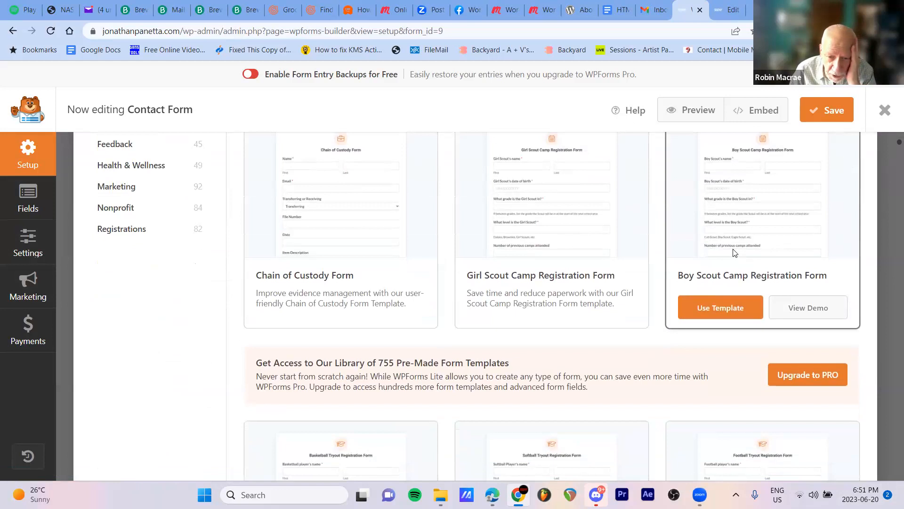
pyautogui.scroll(-1, 733, 253)
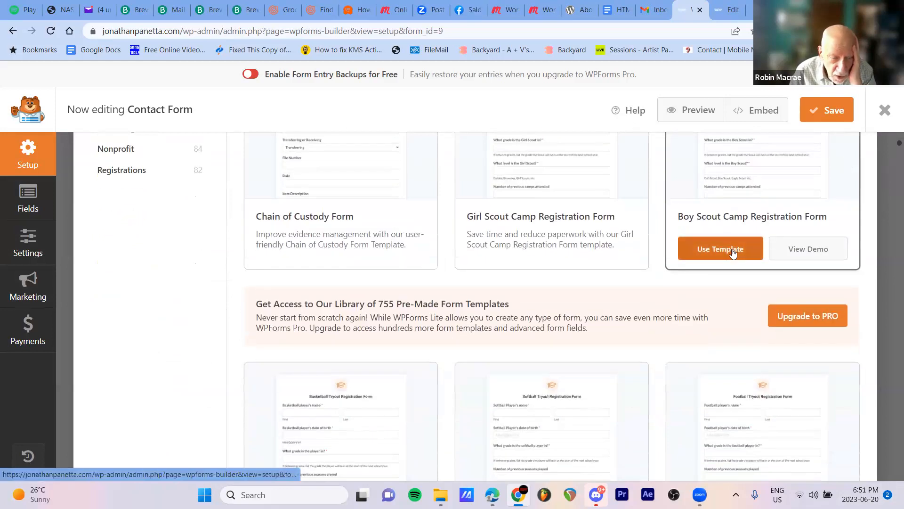
pyautogui.scroll(-2, 733, 253)
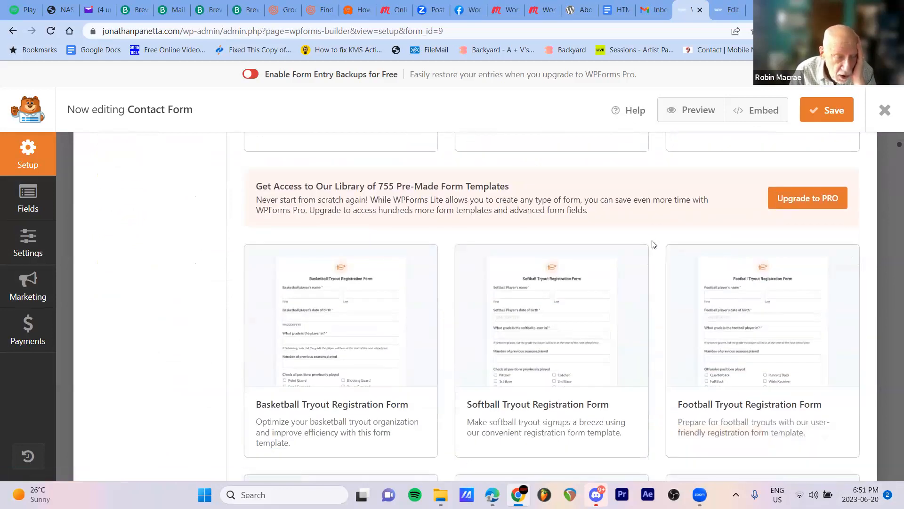
pyautogui.scroll(2, 680, 267)
pyautogui.scroll(5, 681, 267)
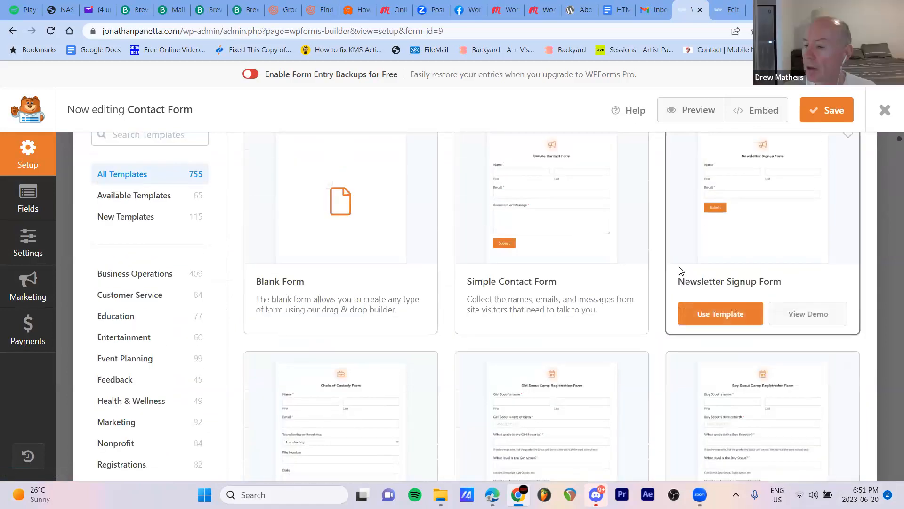
pyautogui.scroll(-1, 681, 271)
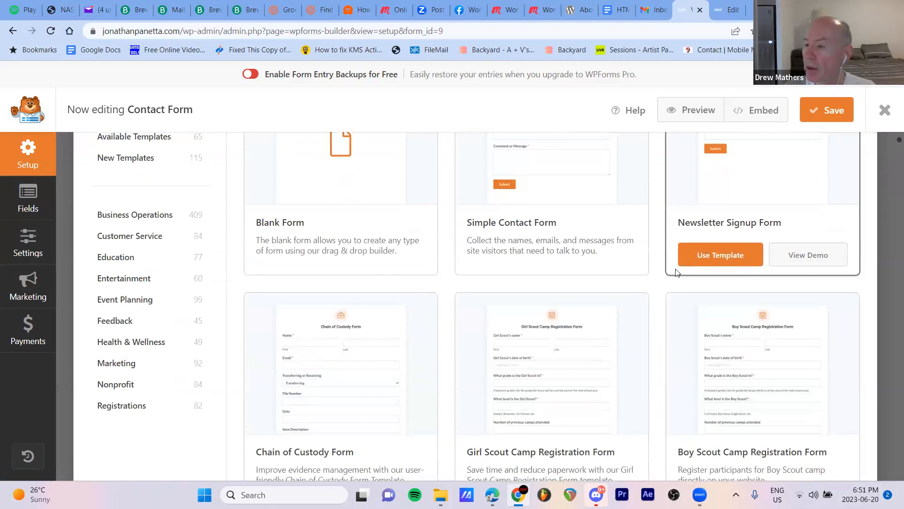
pyautogui.scroll(2, 679, 267)
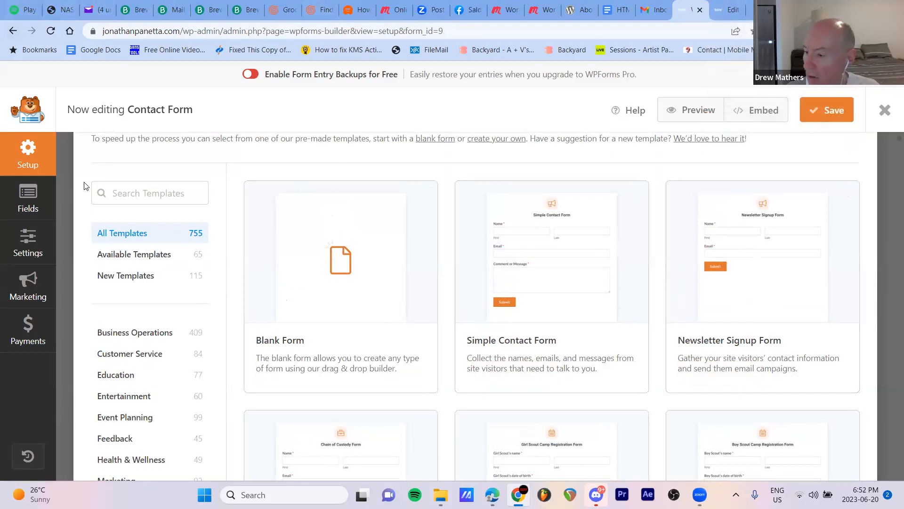
# Return to the Contact Form's settings and look through all the settings sections again
pyautogui.click(18, 244)
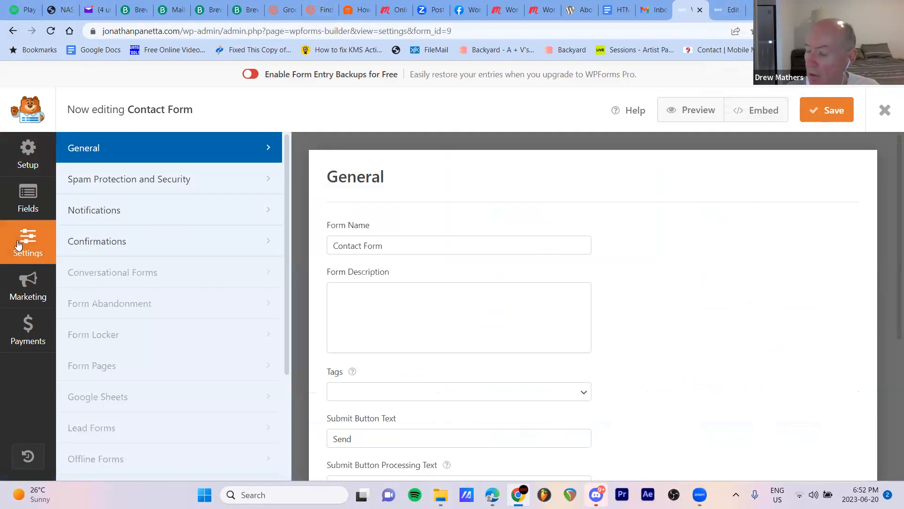
pyautogui.scroll(-3, 218, 319)
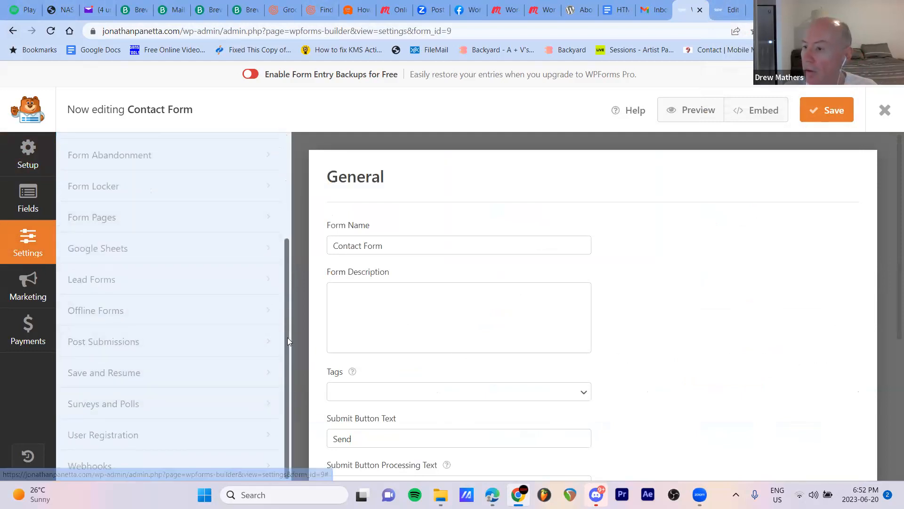
pyautogui.scroll(4, 280, 397)
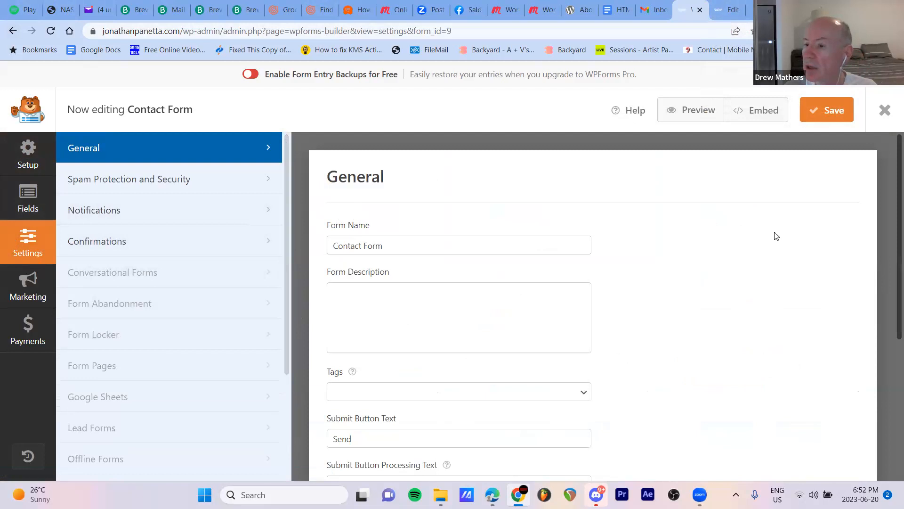
# Check the form block's email settings in the page editor and the Contact Form's list of settings sections
pyautogui.click(725, 9)
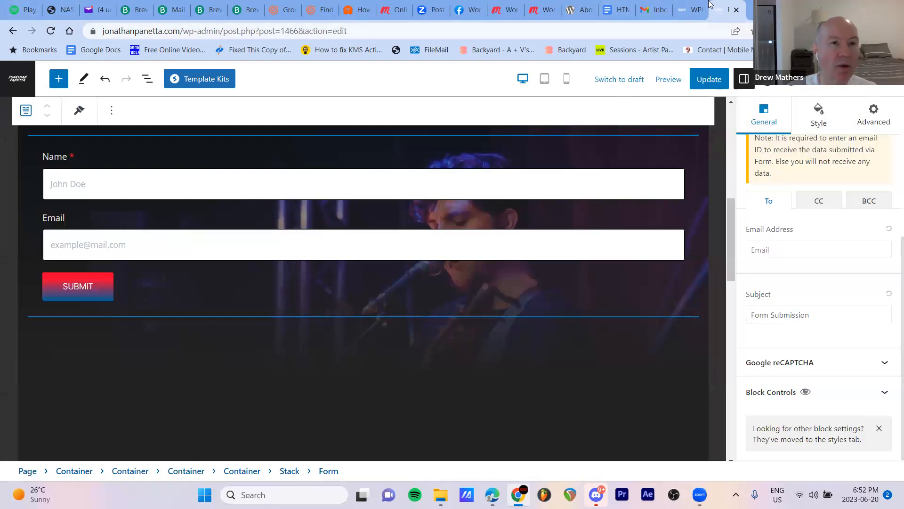
pyautogui.click(691, 11)
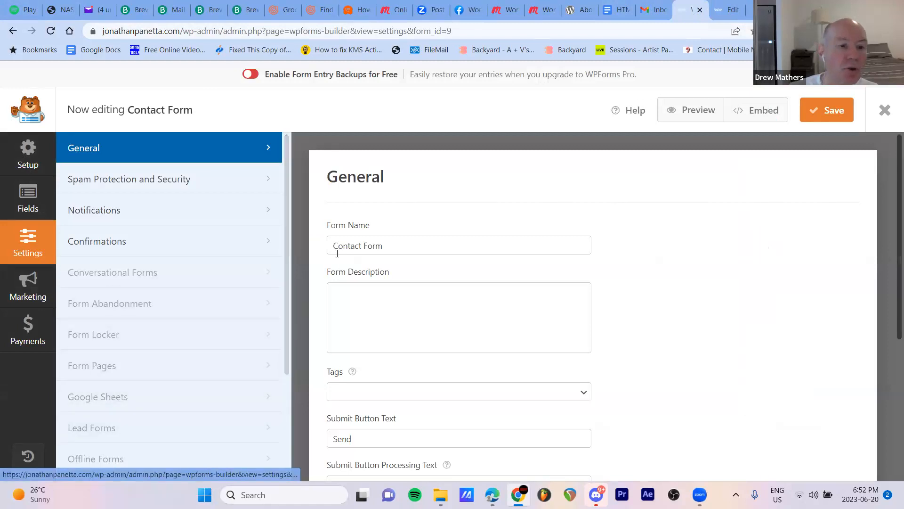
pyautogui.scroll(-3, 274, 337)
pyautogui.scroll(-1, 258, 378)
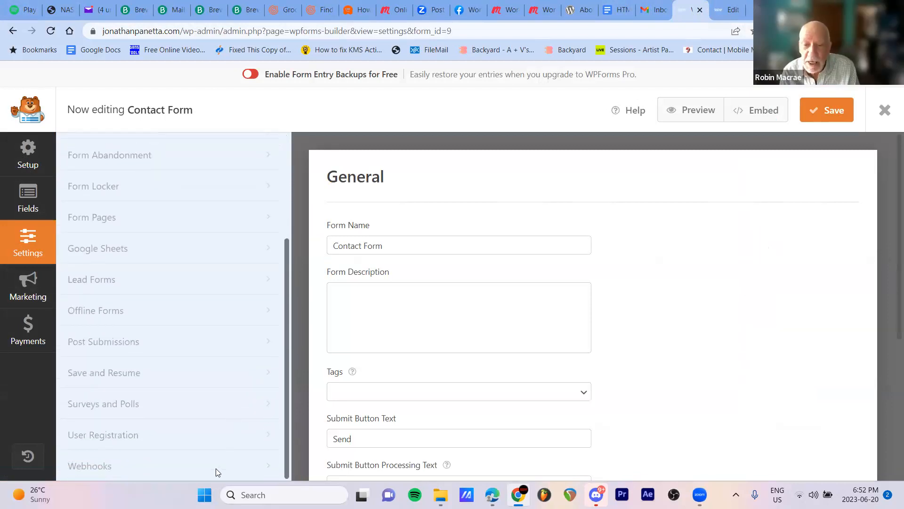
pyautogui.scroll(4, 215, 468)
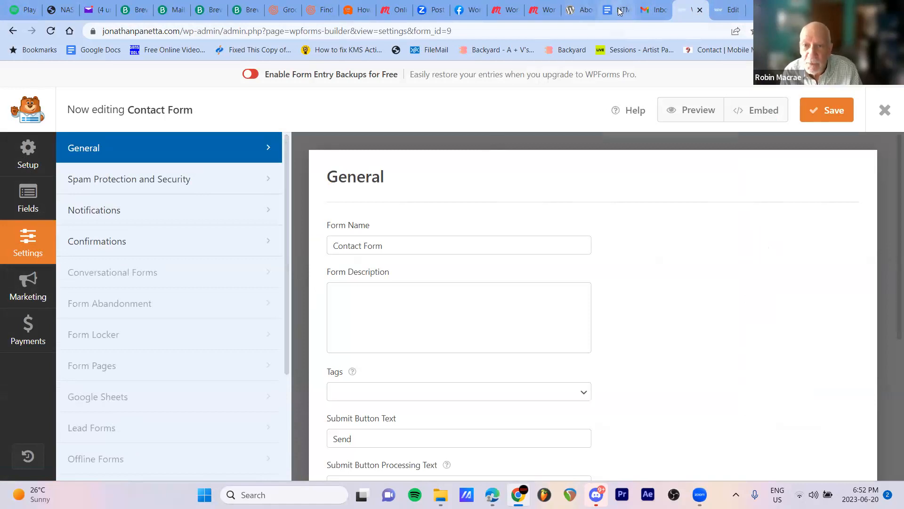
# Exit the page editor to the WordPress dashboard and open the WPForms Addons page
pyautogui.moveTo(619, 12)
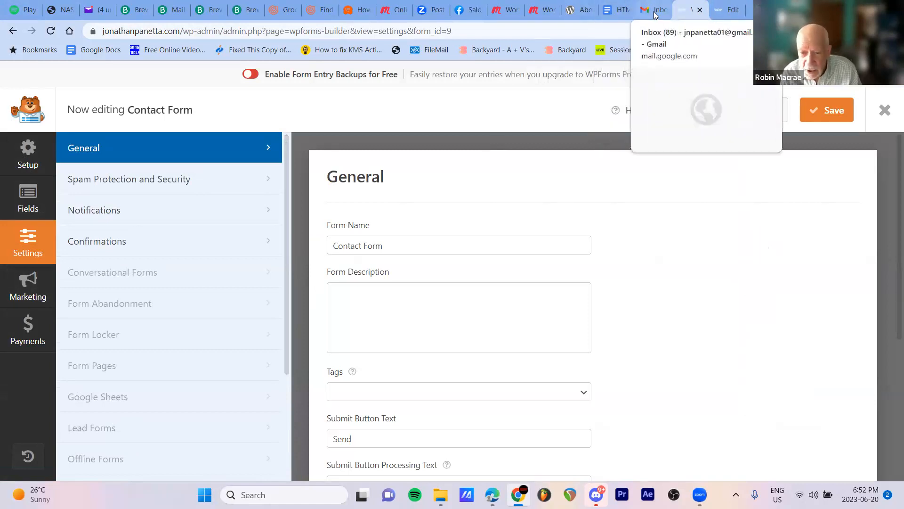
pyautogui.moveTo(727, 15)
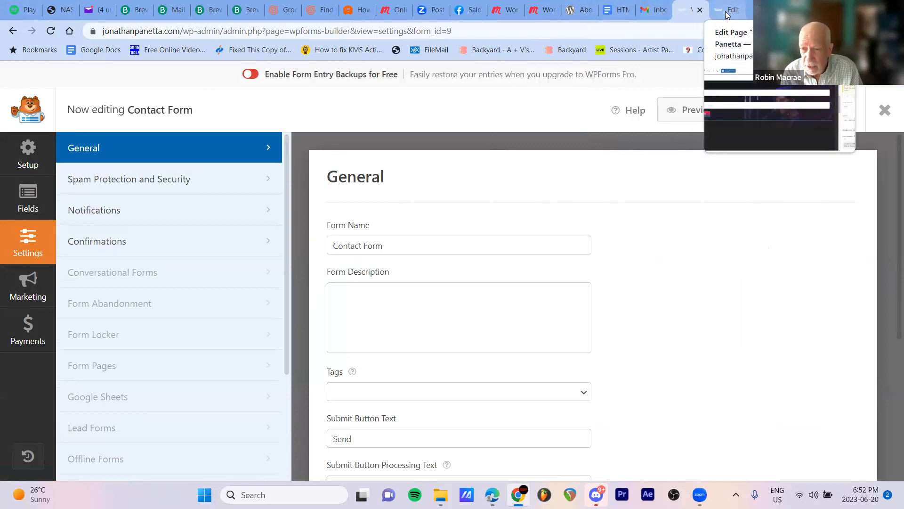
pyautogui.click(727, 14)
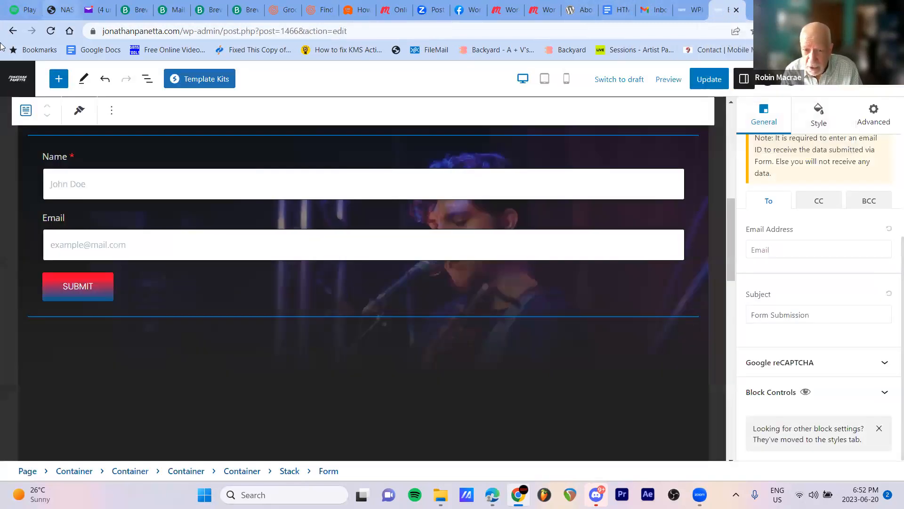
pyautogui.click(20, 85)
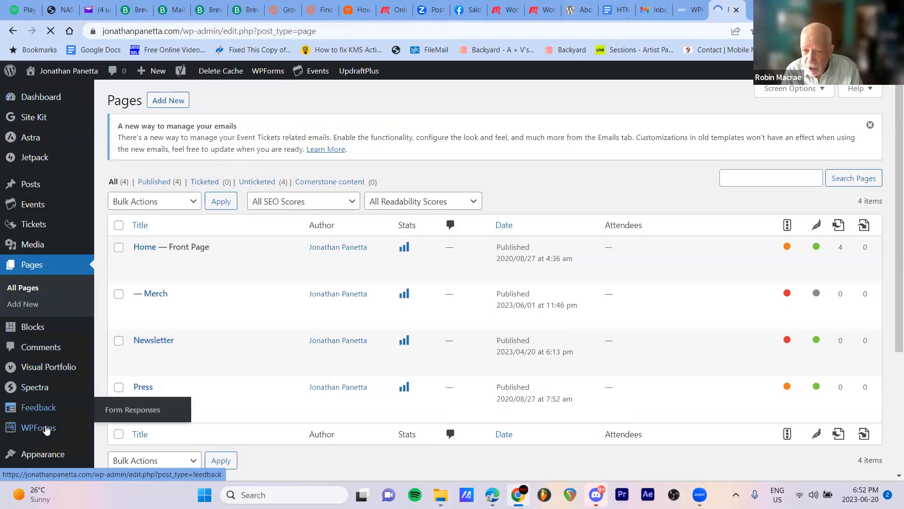
pyautogui.moveTo(46, 429)
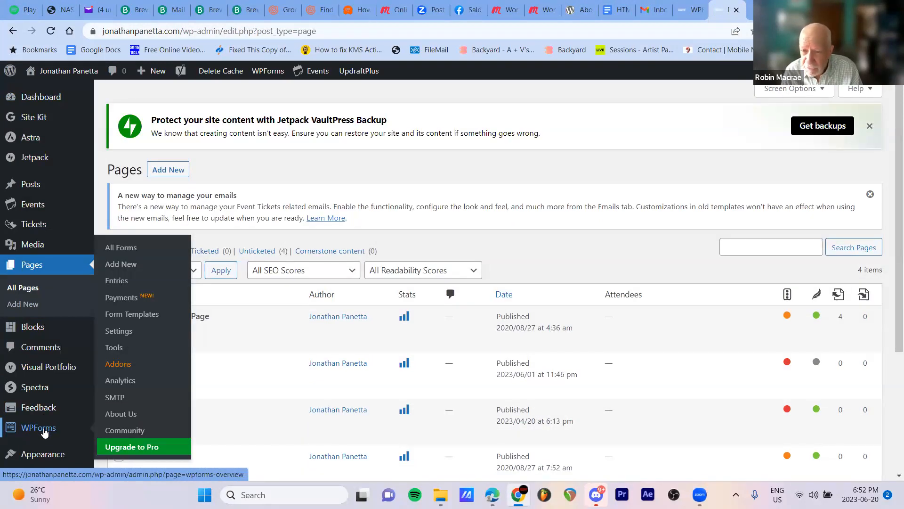
pyautogui.scroll(-2, 44, 432)
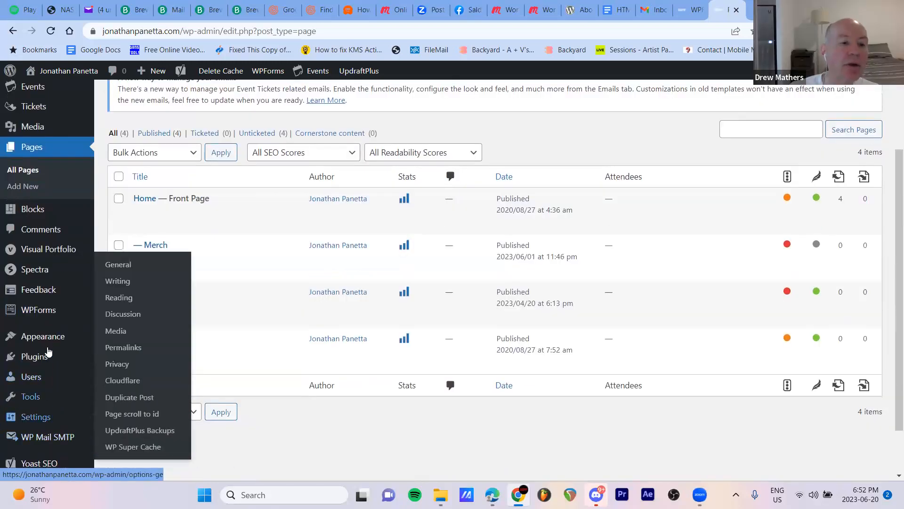
pyautogui.moveTo(47, 312)
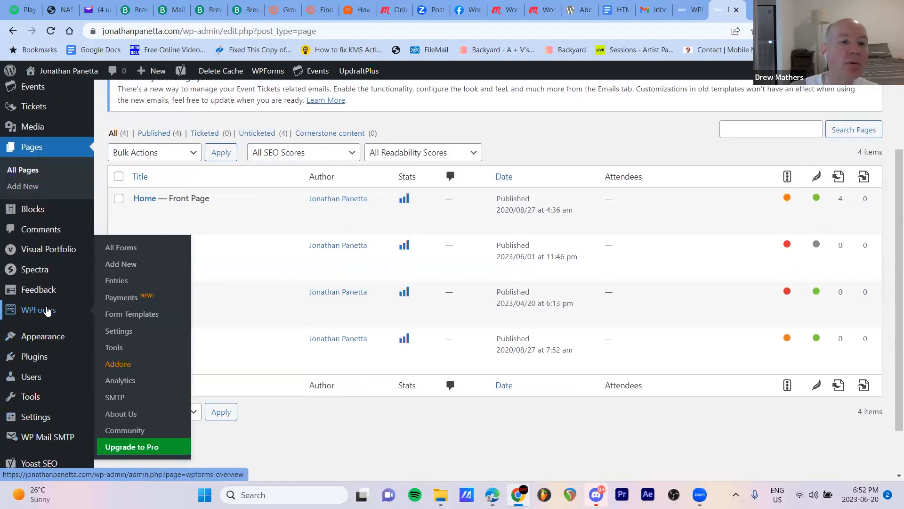
pyautogui.click(121, 365)
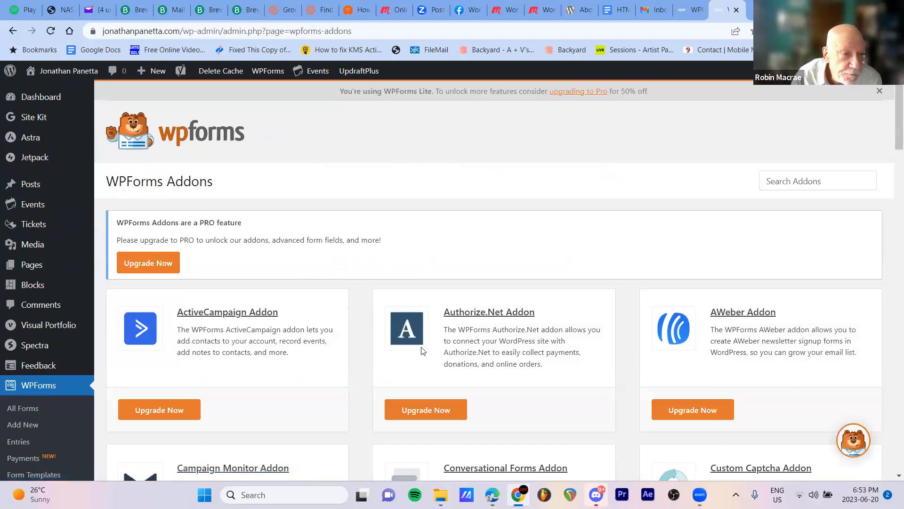
# Browse the WPForms addons for newsletter and email marketing integrations, down to the Sendinblue Addon
pyautogui.scroll(-2, 490, 349)
pyautogui.scroll(-3, 499, 348)
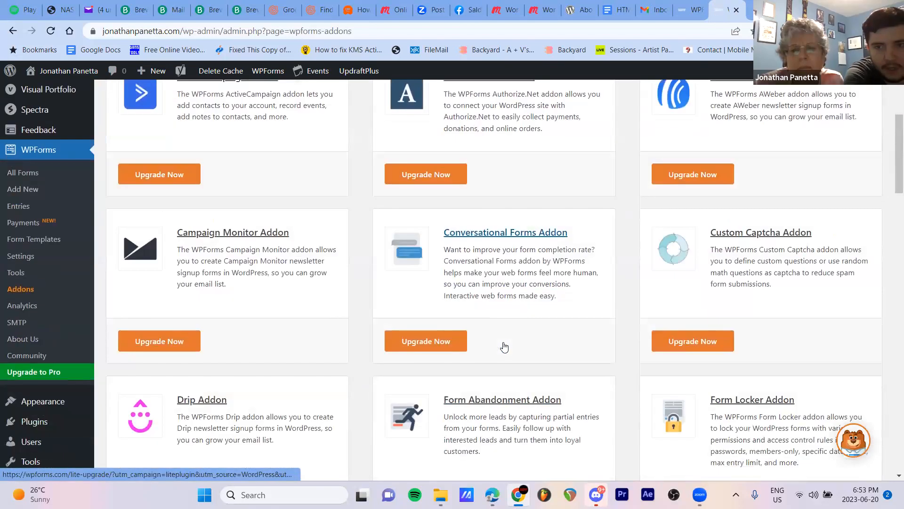
pyautogui.scroll(-5, 505, 346)
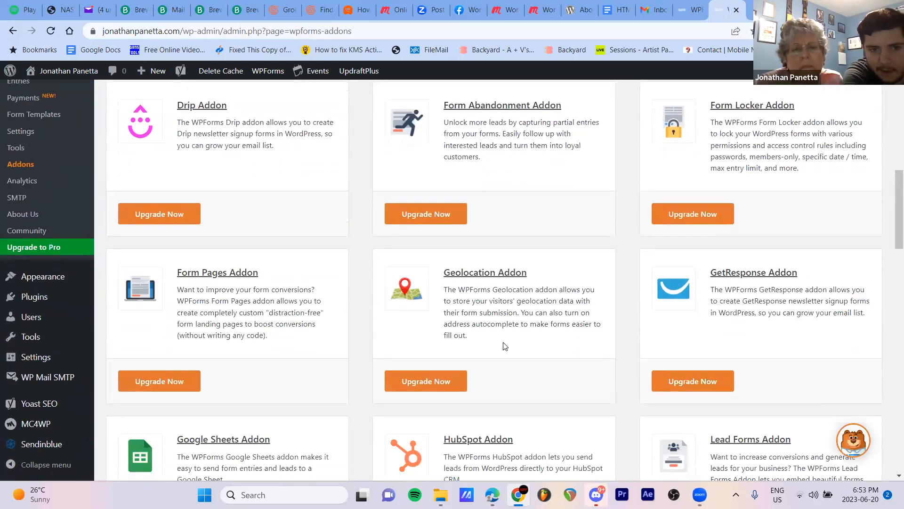
pyautogui.scroll(-1, 505, 346)
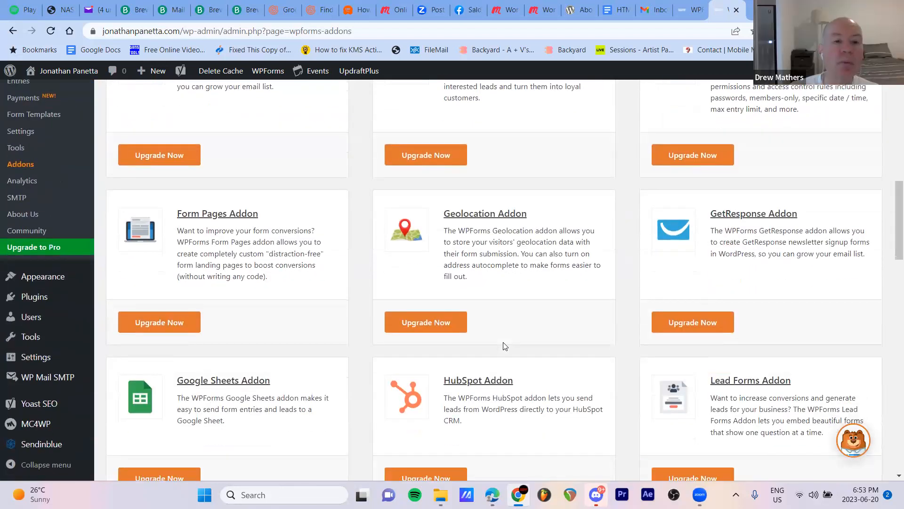
pyautogui.scroll(-2, 505, 346)
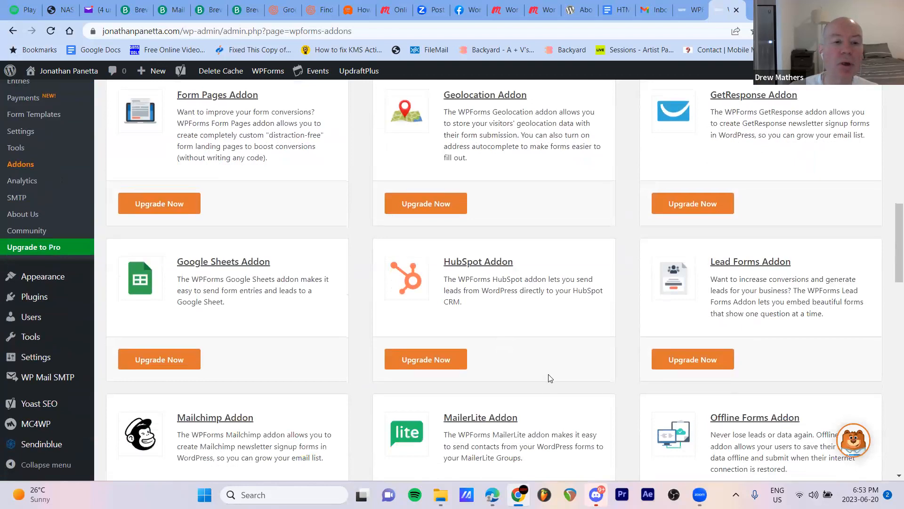
pyautogui.scroll(-3, 549, 378)
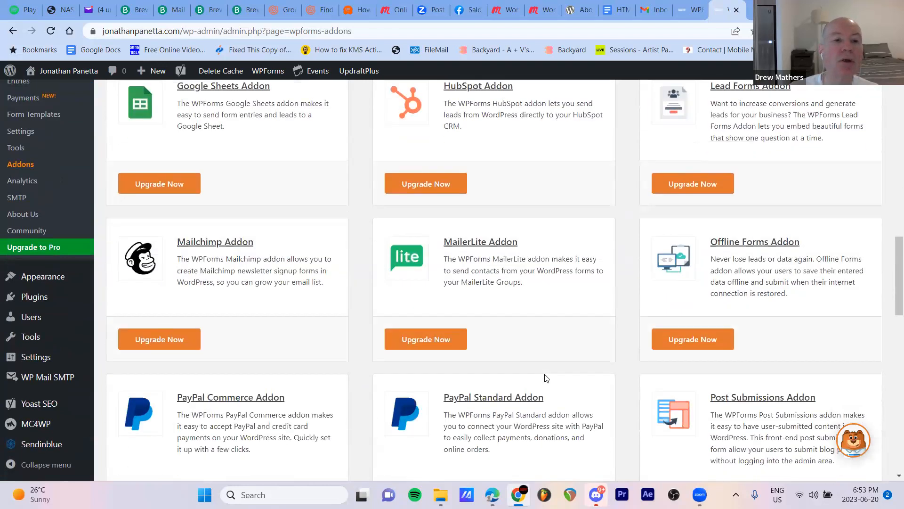
pyautogui.scroll(-3, 546, 379)
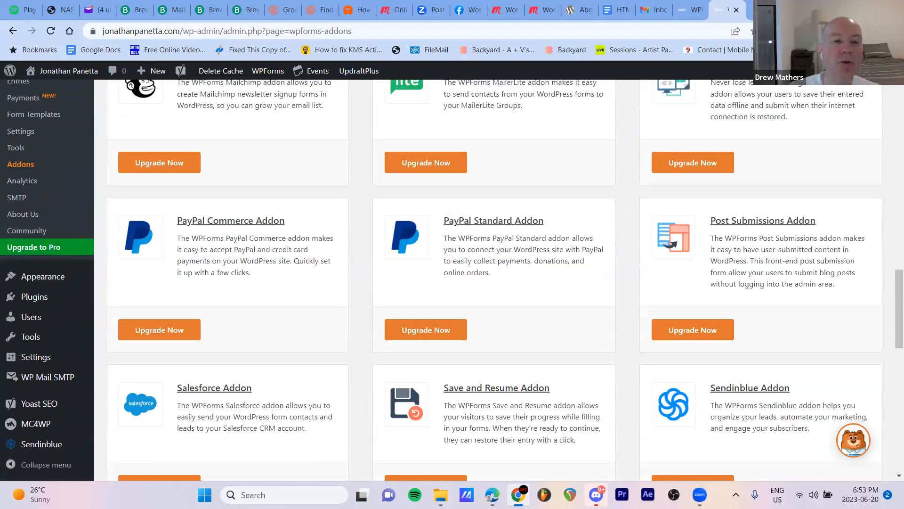
pyautogui.scroll(-4, 714, 443)
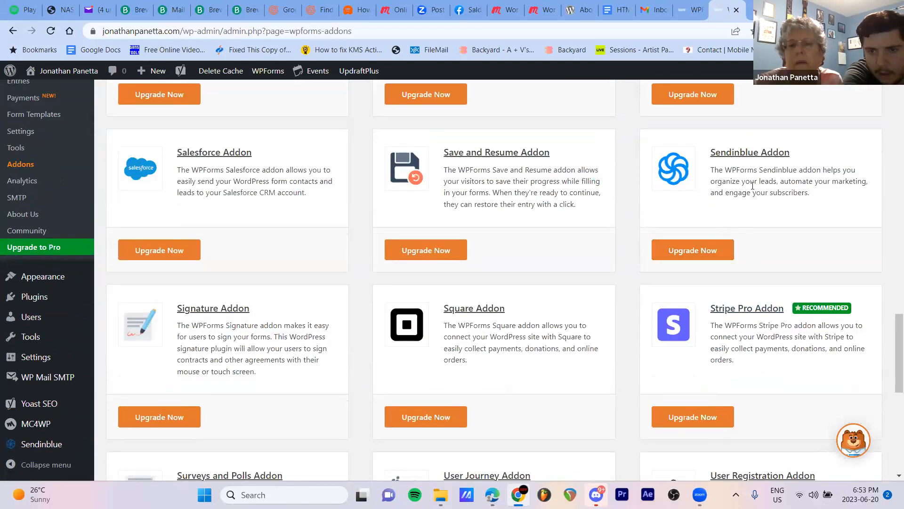
pyautogui.moveTo(712, 192); pyautogui.dragTo(714, 191)
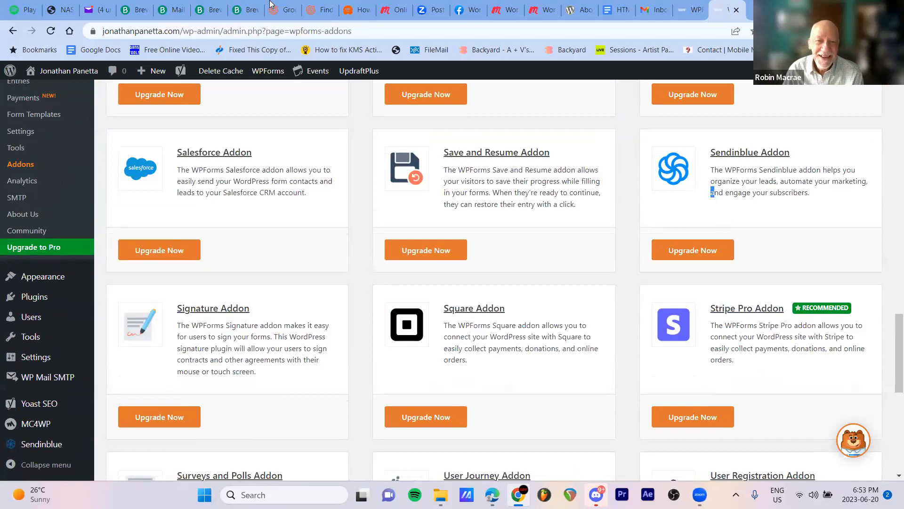
# Open the Sendinblue Addon's link and read through the features and integrations on the WPForms upgrade page
pyautogui.click(756, 153)
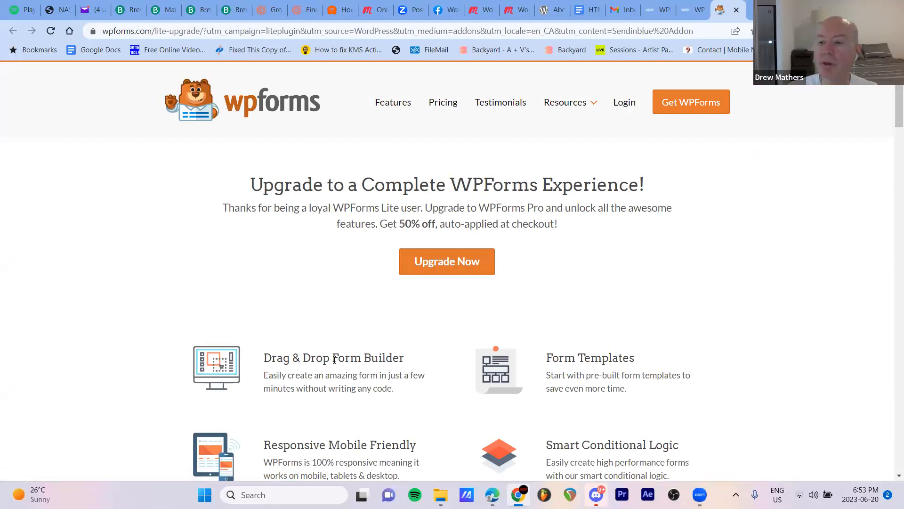
pyautogui.scroll(-3, 803, 261)
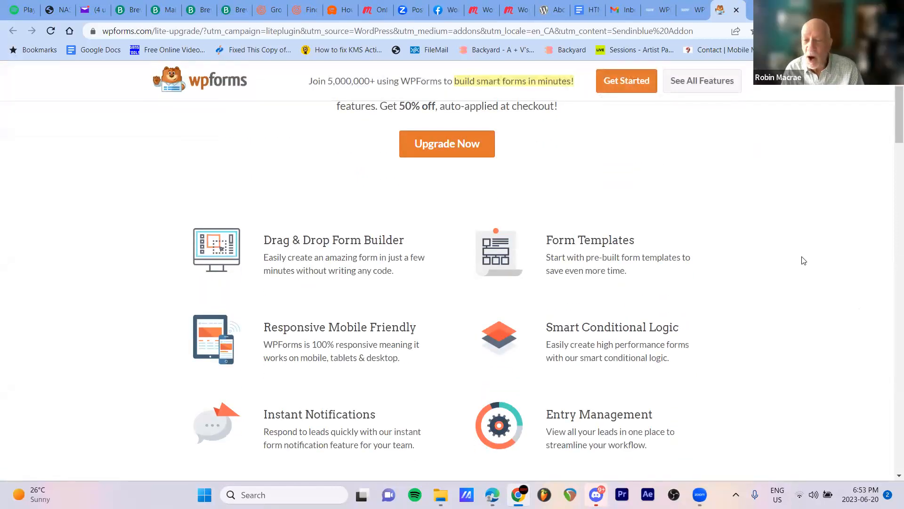
pyautogui.scroll(-1, 804, 260)
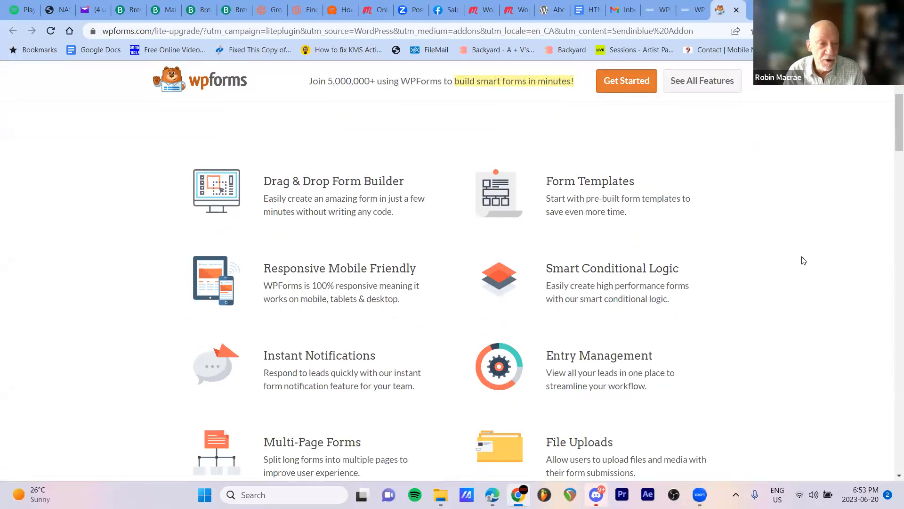
pyautogui.scroll(-3, 804, 260)
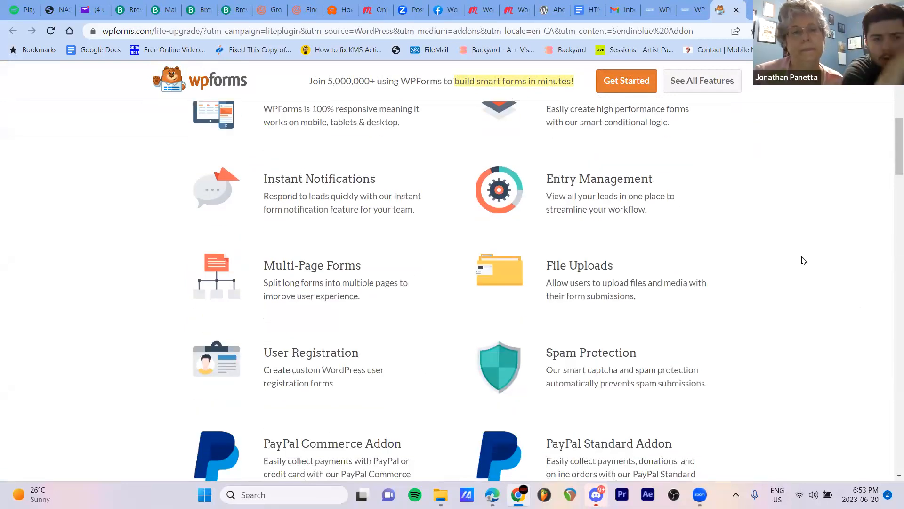
pyautogui.scroll(-1, 803, 260)
pyautogui.scroll(-2, 803, 261)
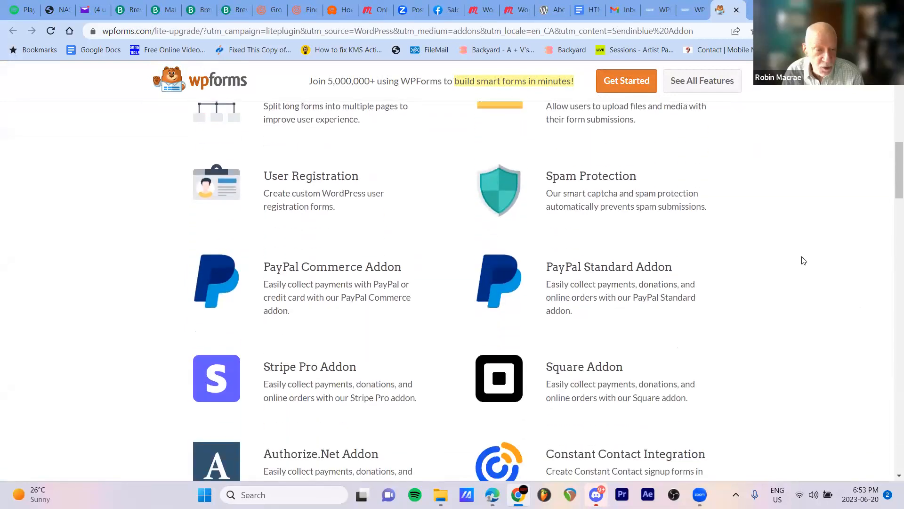
pyautogui.scroll(-1, 804, 261)
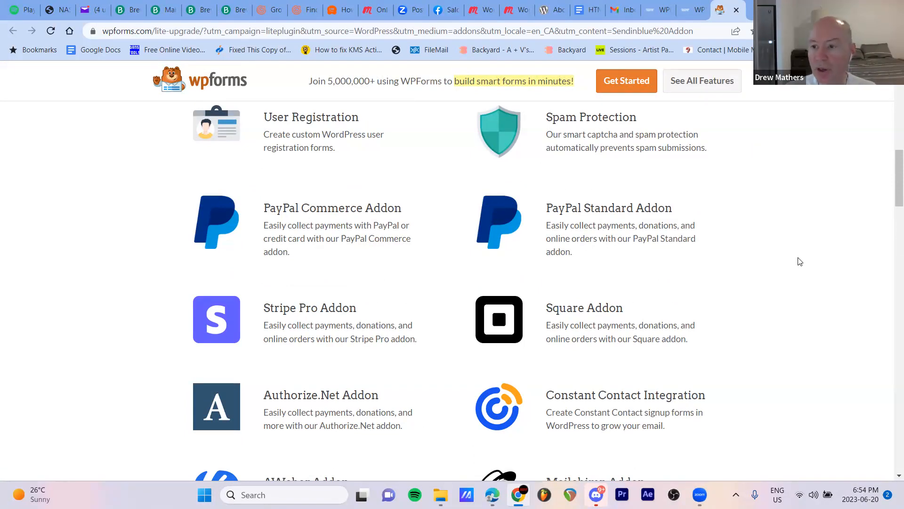
pyautogui.scroll(-1, 800, 262)
pyautogui.scroll(-2, 800, 262)
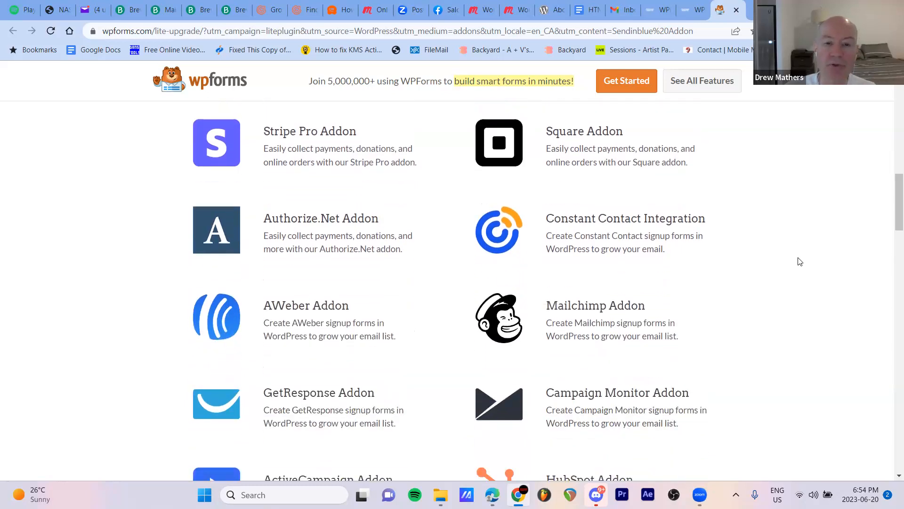
pyautogui.scroll(-4, 799, 262)
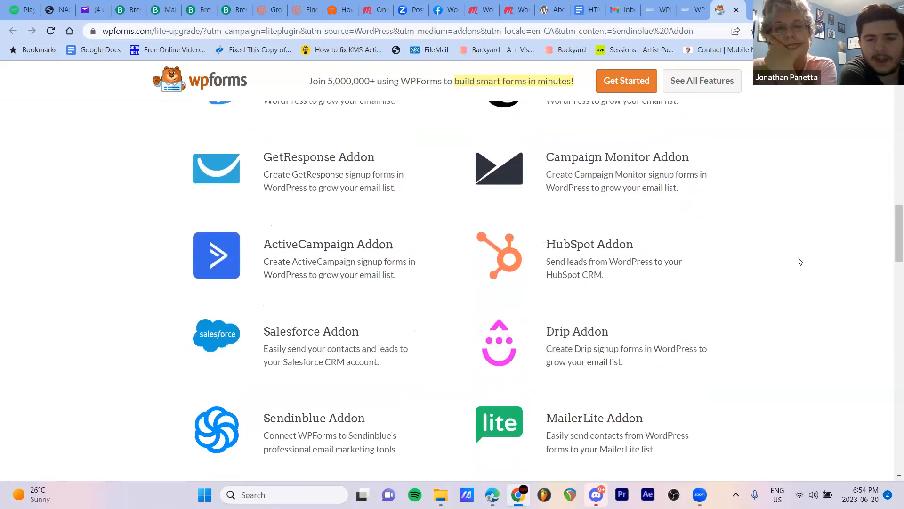
pyautogui.scroll(-1, 800, 262)
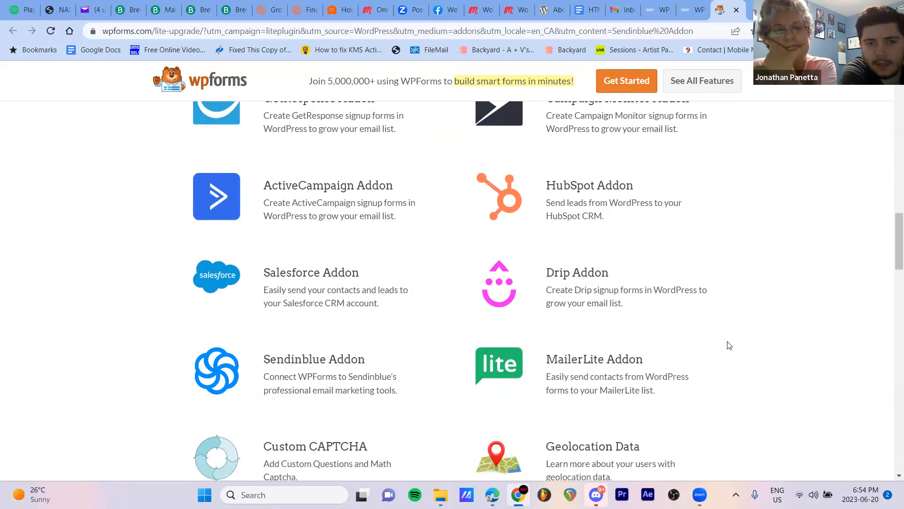
pyautogui.scroll(-4, 796, 310)
pyautogui.scroll(3, 796, 309)
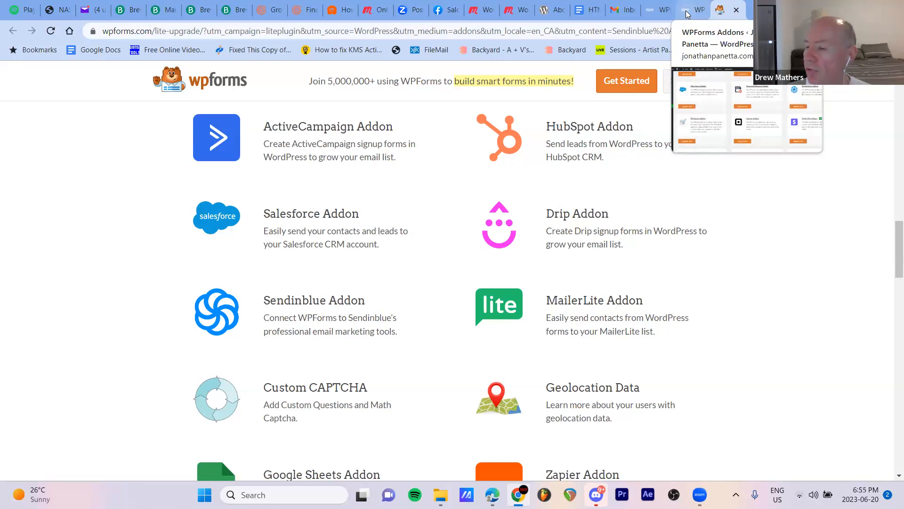
# Return to the WordPress dashboard, check the site's General Settings and open the WPForms settings
pyautogui.click(686, 11)
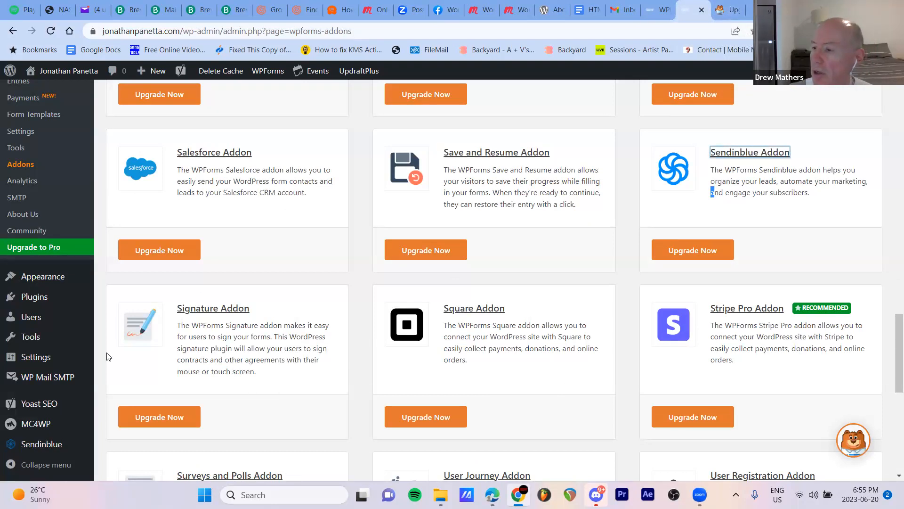
pyautogui.moveTo(45, 358)
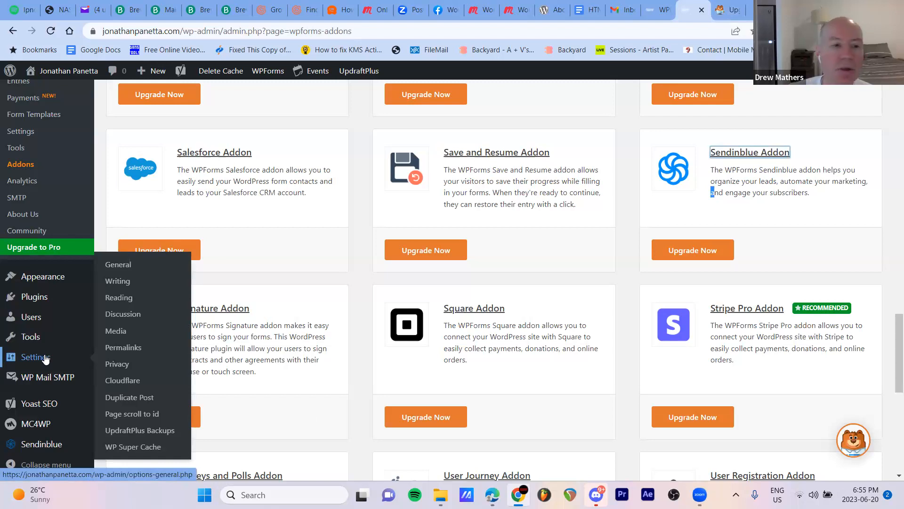
pyautogui.click(46, 358)
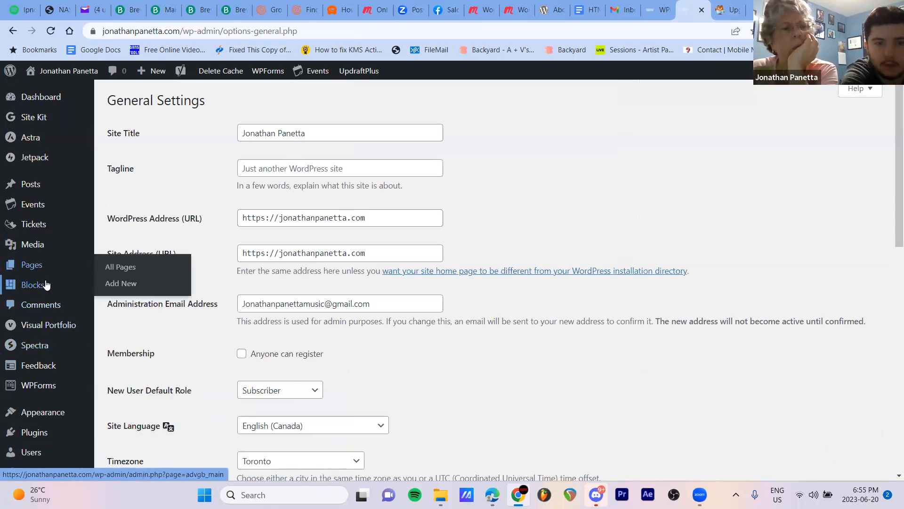
pyautogui.moveTo(45, 389)
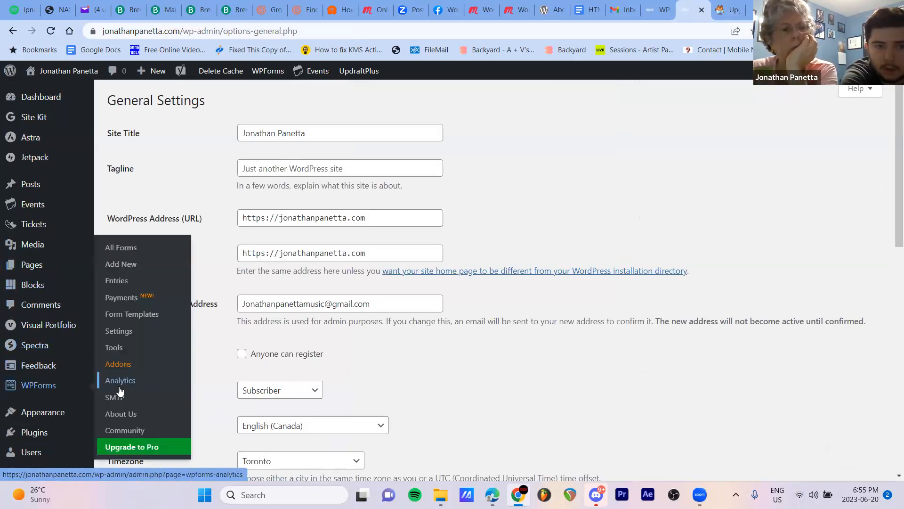
pyautogui.click(132, 334)
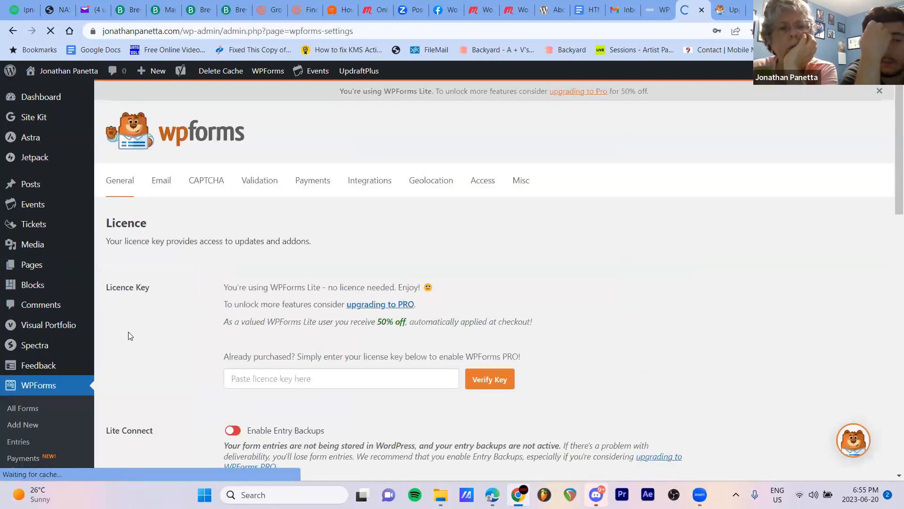
# Open the WPForms integrations settings, browse the providers down to Sendinblue and try to open its integration
pyautogui.click(379, 190)
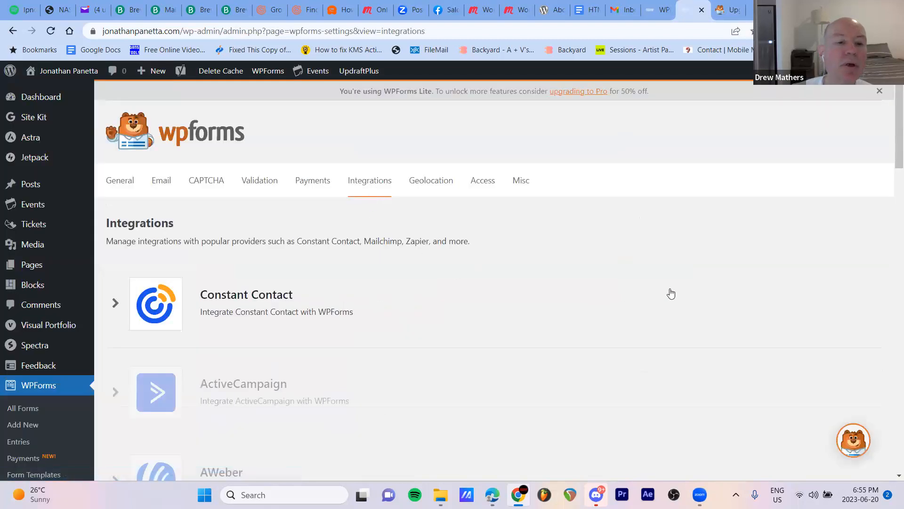
pyautogui.scroll(-6, 672, 293)
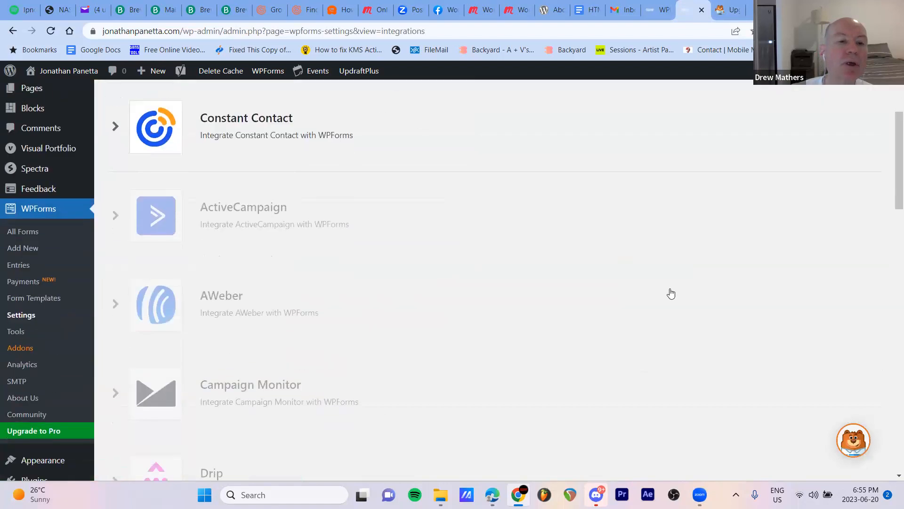
pyautogui.scroll(-4, 671, 293)
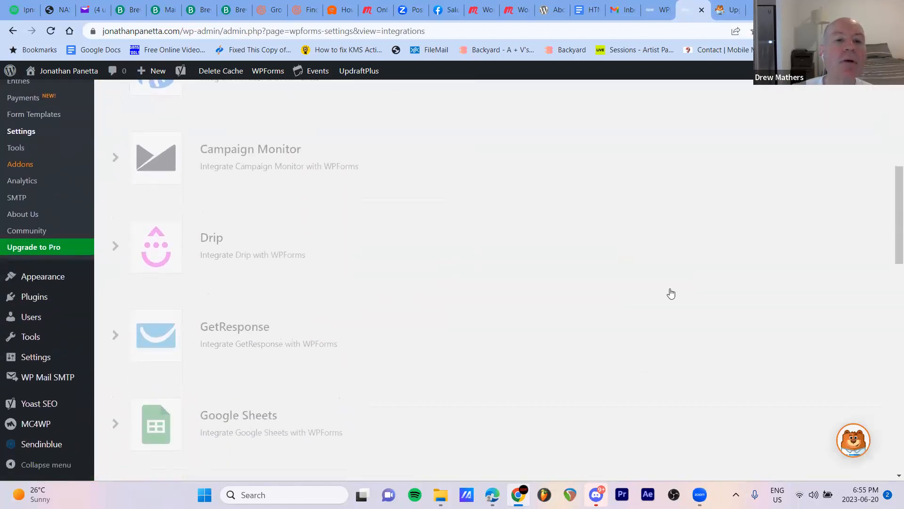
pyautogui.scroll(-5, 671, 294)
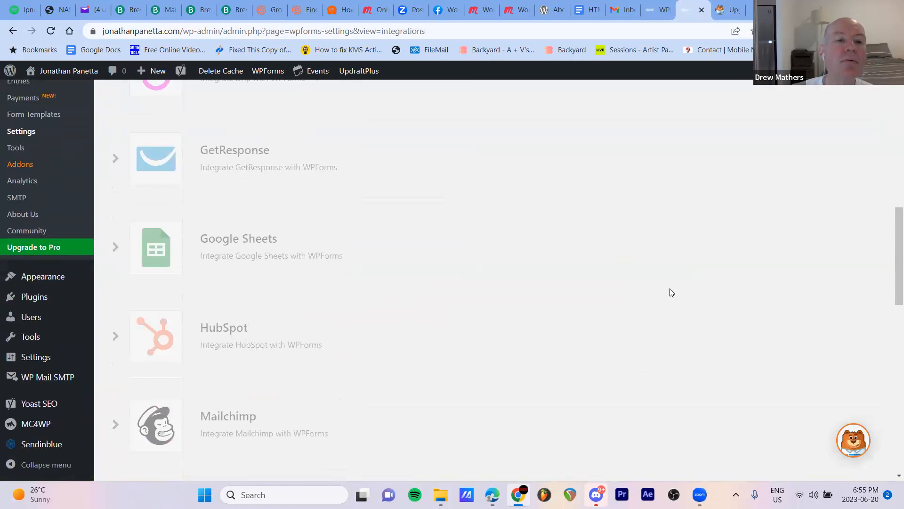
pyautogui.scroll(-1, 669, 296)
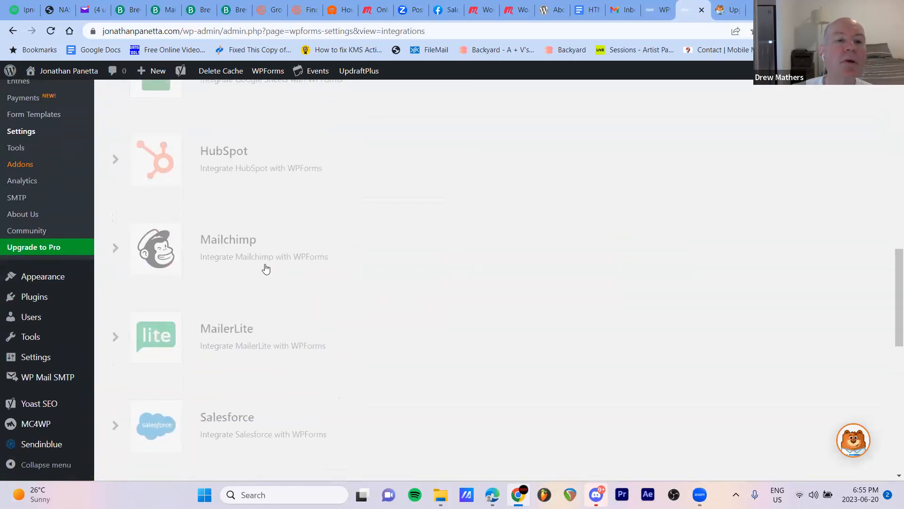
pyautogui.scroll(-3, 639, 276)
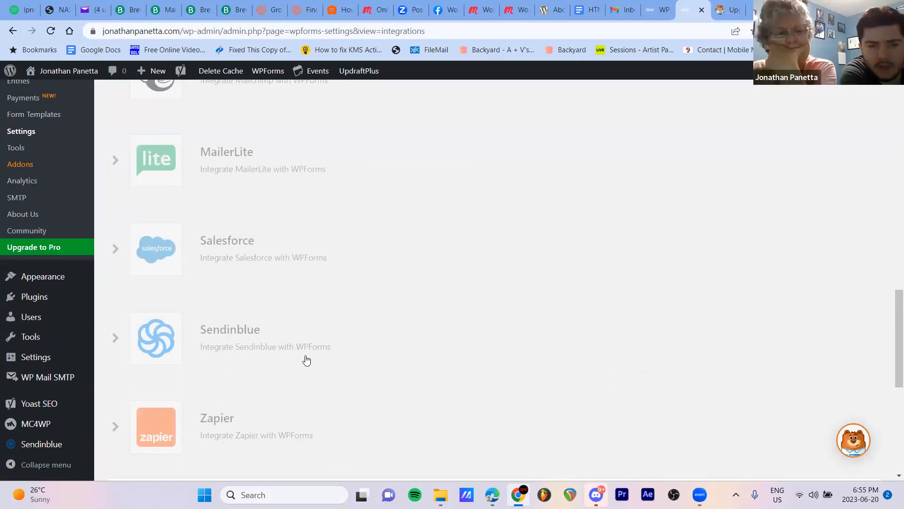
pyautogui.click(216, 331)
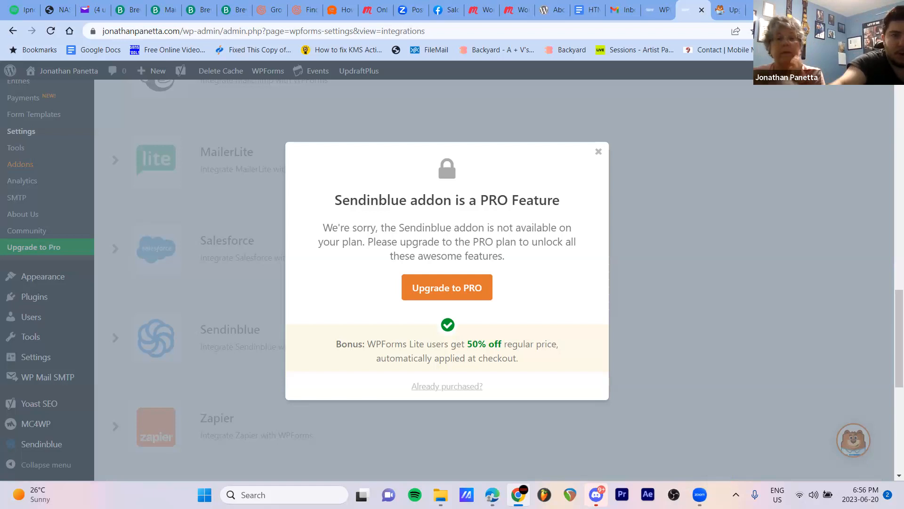
# Look through the open Brevo pages and review the contact list on the Brevo Contacts page
pyautogui.click(127, 9)
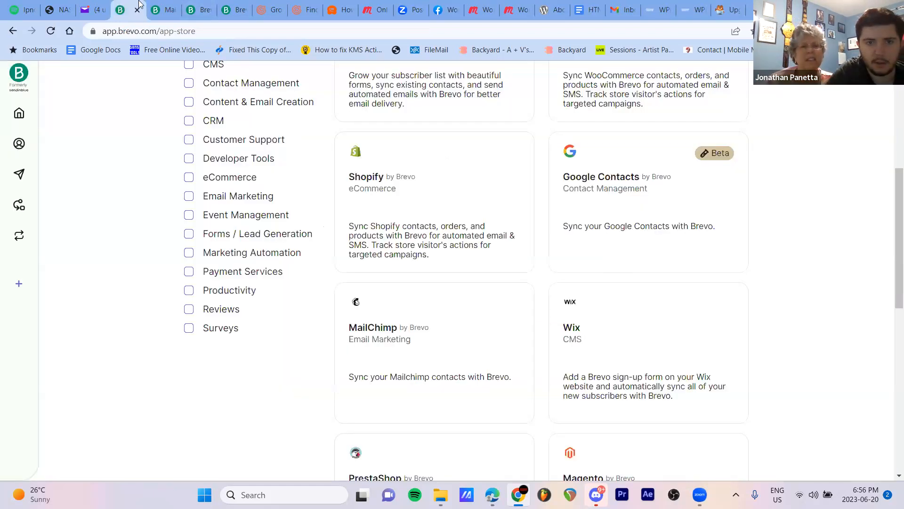
pyautogui.click(163, 5)
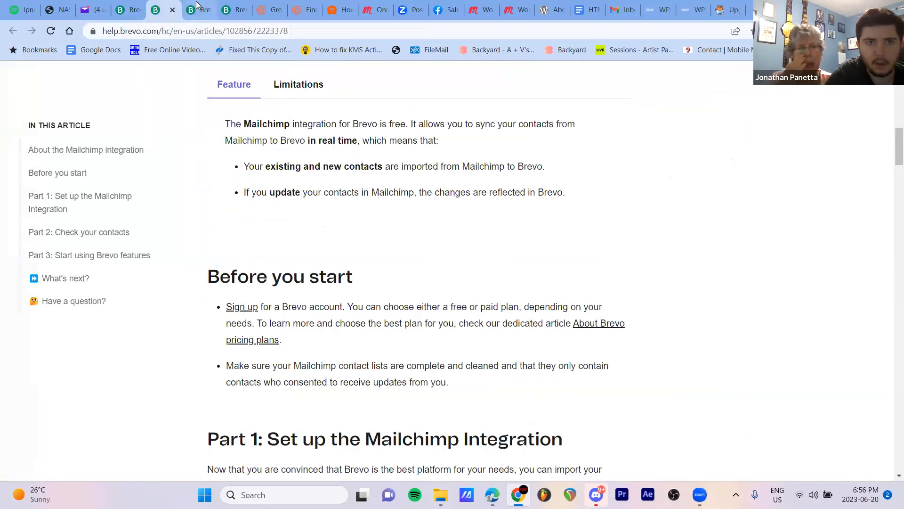
pyautogui.click(198, 8)
pyautogui.click(236, 8)
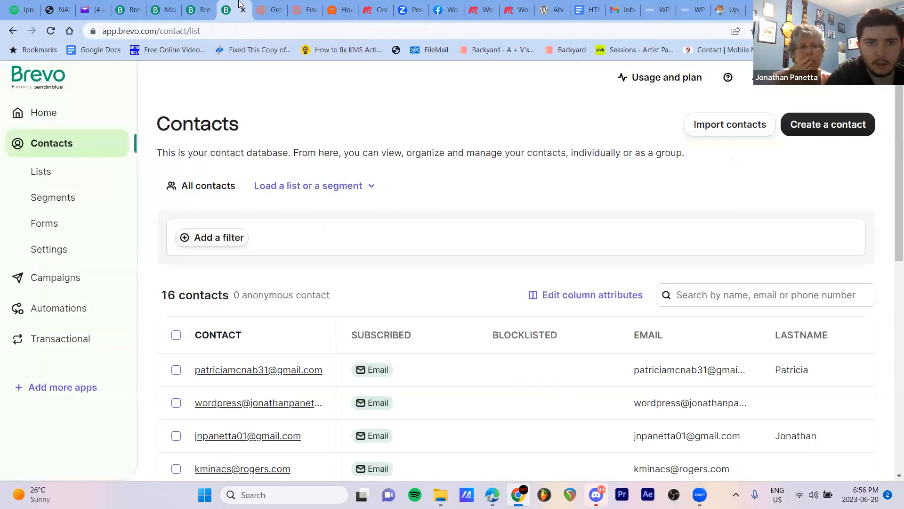
pyautogui.scroll(-4, 236, 318)
pyautogui.scroll(-4, 240, 322)
pyautogui.scroll(7, 245, 323)
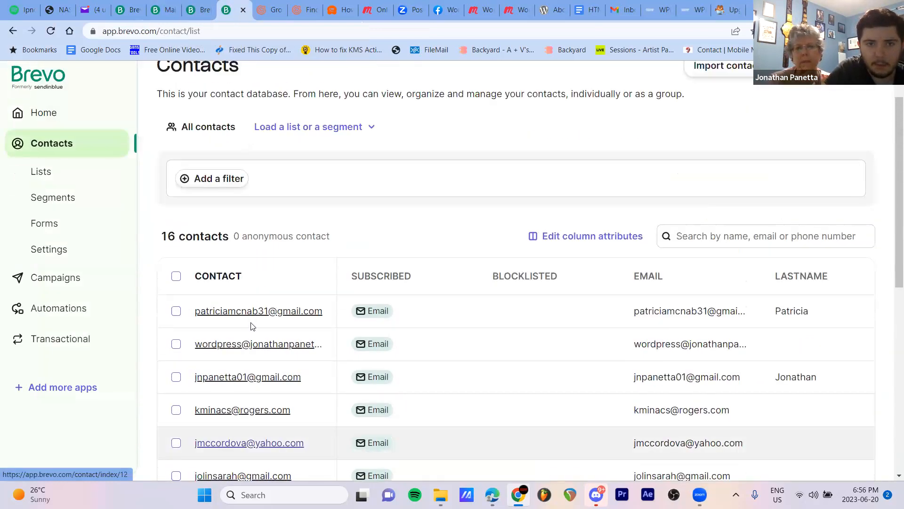
pyautogui.scroll(-8, 252, 326)
pyautogui.scroll(6, 254, 330)
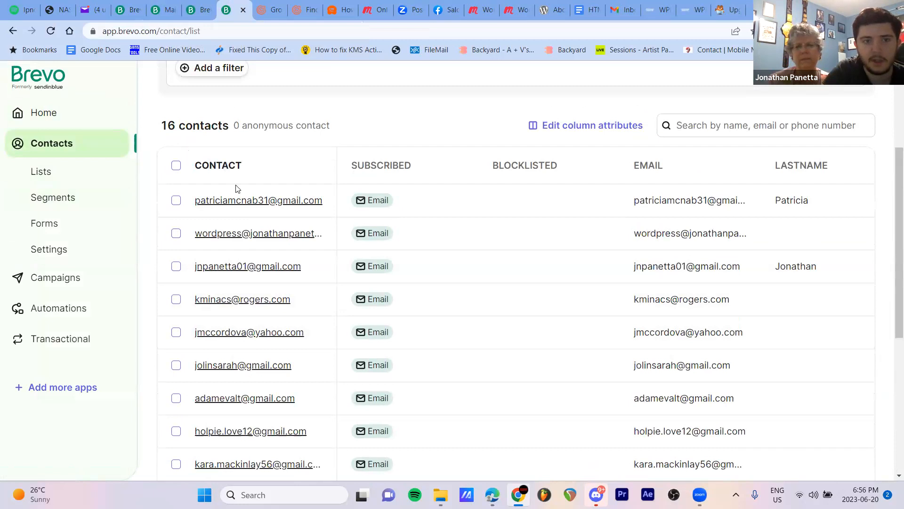
pyautogui.scroll(-4, 253, 330)
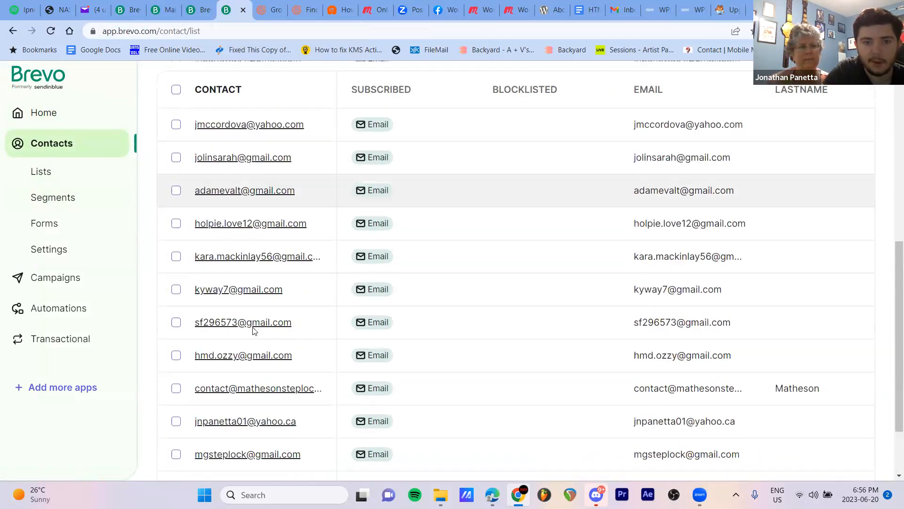
pyautogui.scroll(6, 232, 362)
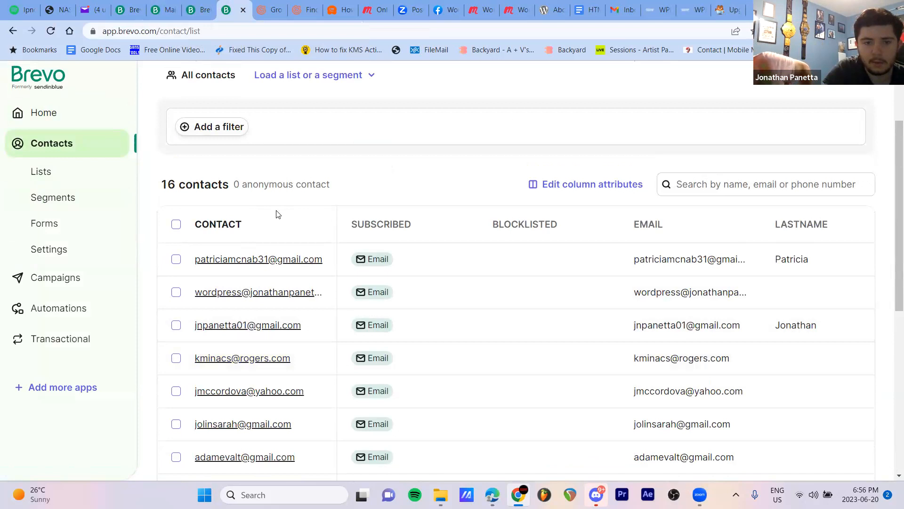
# Revisit the WPForms upgrade page and the Contact Form settings, and dismiss the Sendinblue addon notice on the integrations page
pyautogui.click(728, 10)
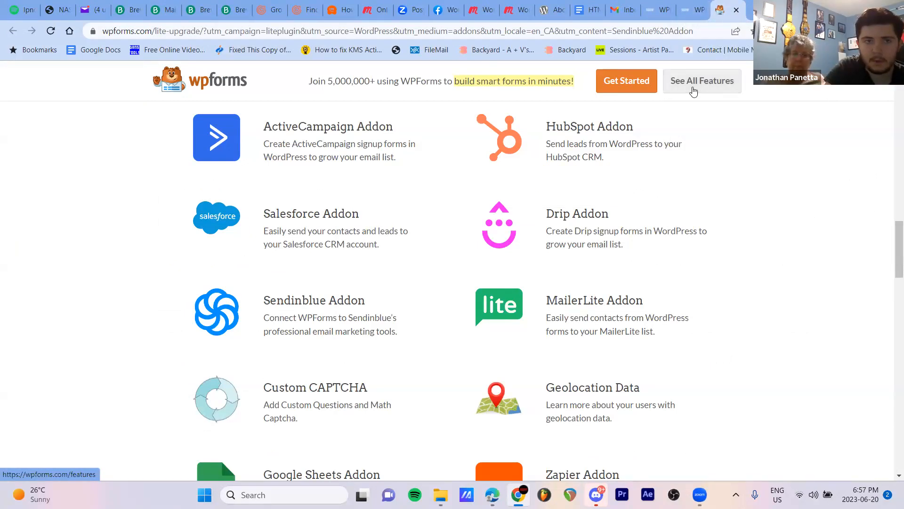
pyautogui.click(659, 10)
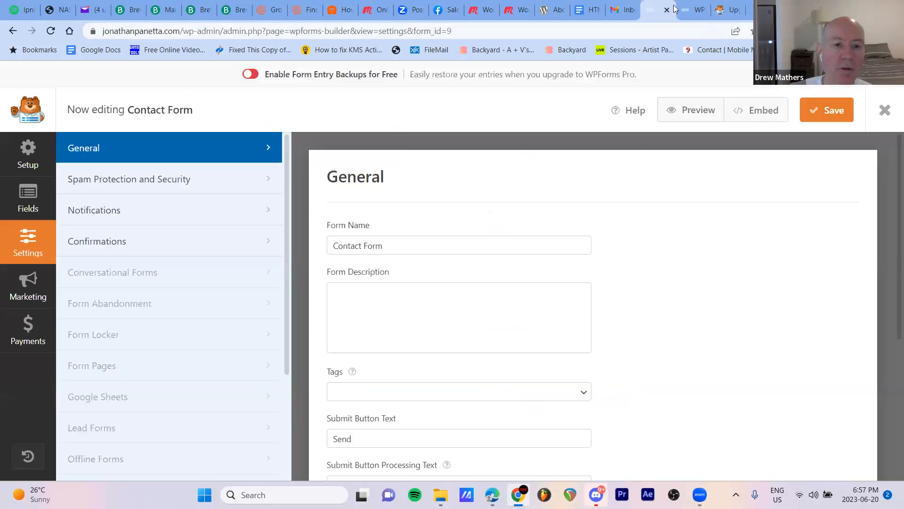
pyautogui.click(693, 10)
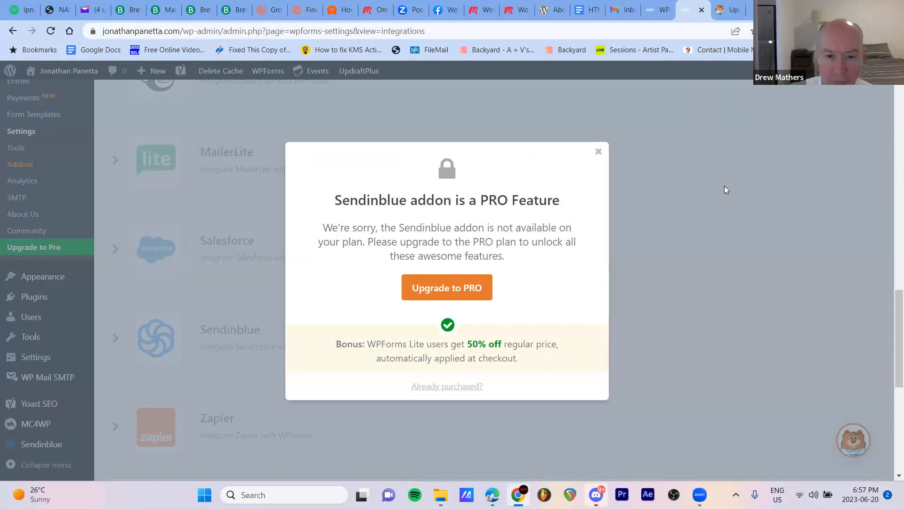
pyautogui.click(598, 153)
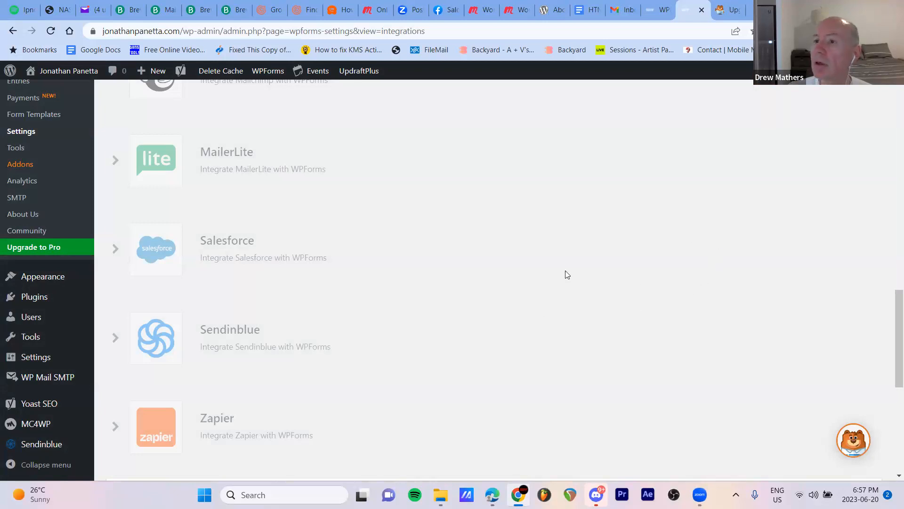
pyautogui.scroll(6, 226, 214)
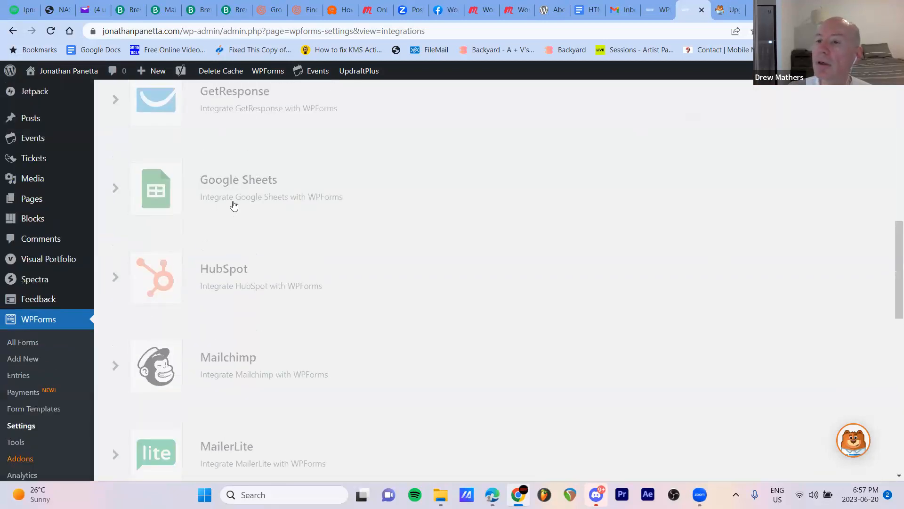
pyautogui.scroll(1, 318, 242)
pyautogui.scroll(-4, 453, 292)
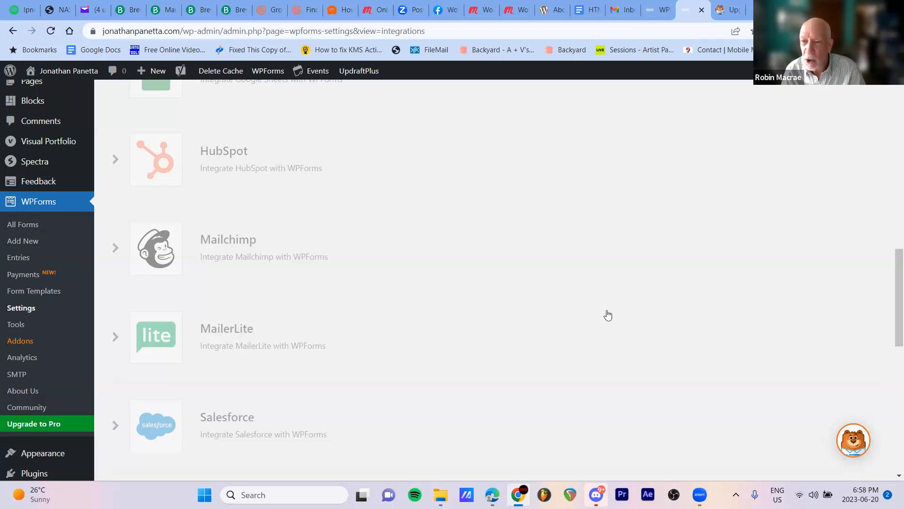
pyautogui.scroll(-1, 608, 294)
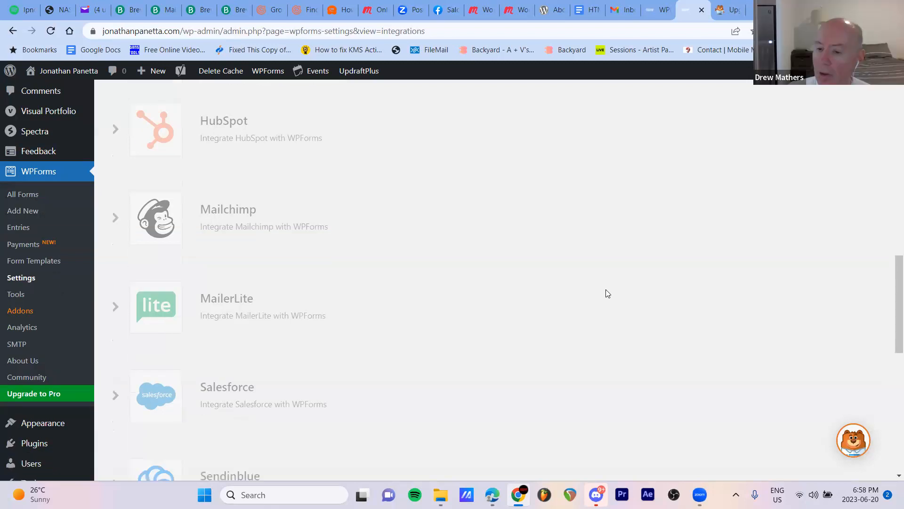
pyautogui.scroll(1, 607, 295)
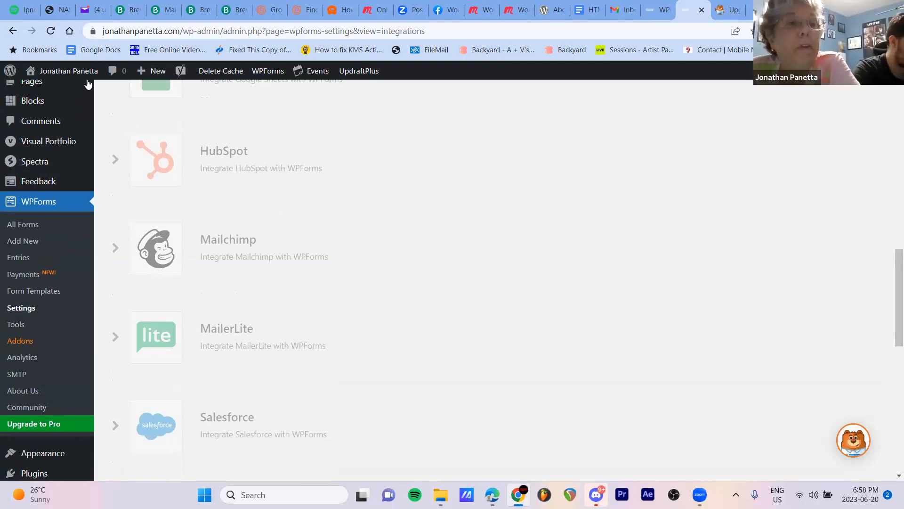
pyautogui.moveTo(72, 72)
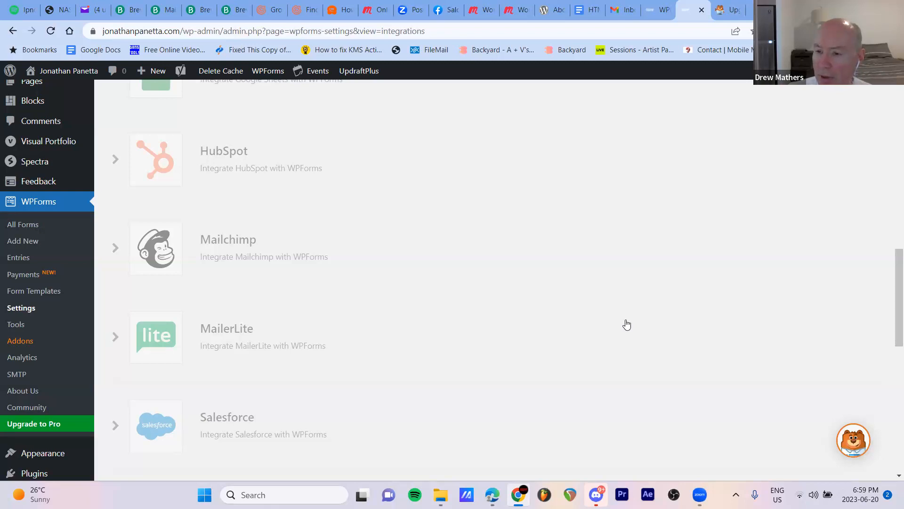
# Go to the list of all the site's pages and open the Newsletter page for editing
pyautogui.scroll(3, 542, 233)
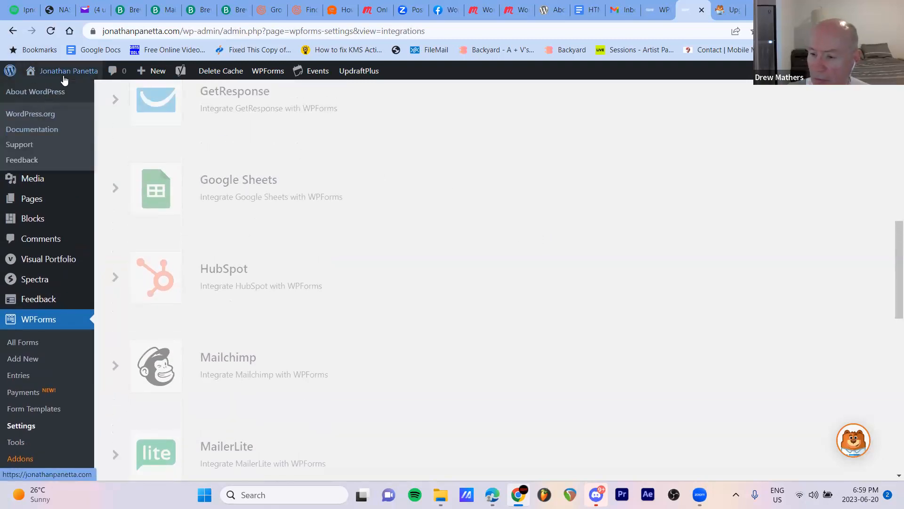
pyautogui.moveTo(41, 124)
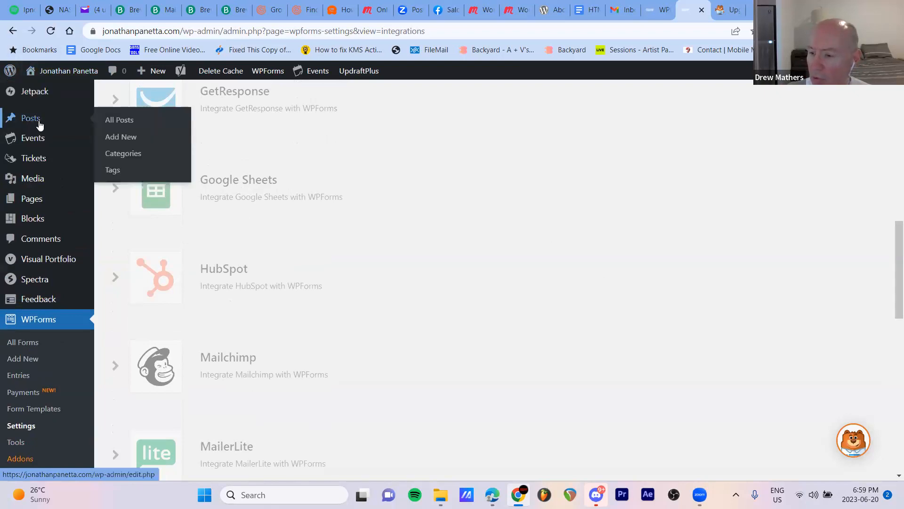
pyautogui.moveTo(33, 200)
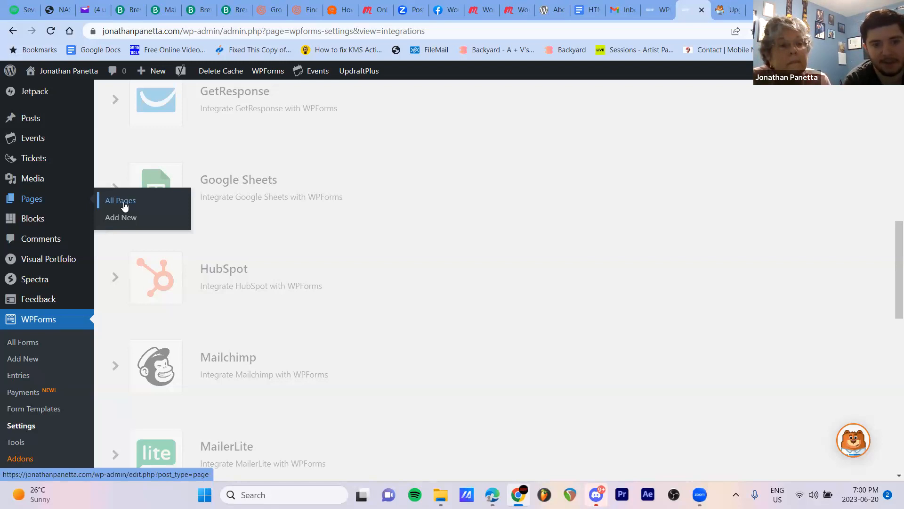
pyautogui.click(123, 203)
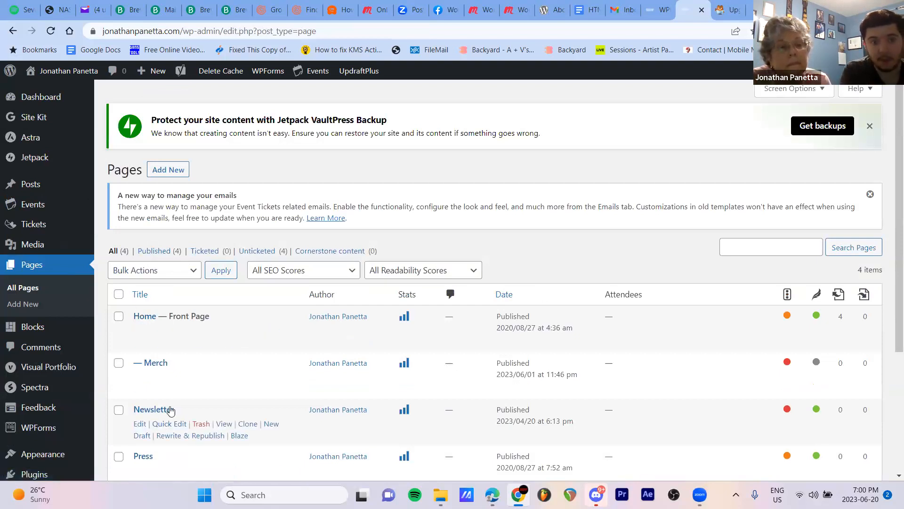
pyautogui.click(139, 425)
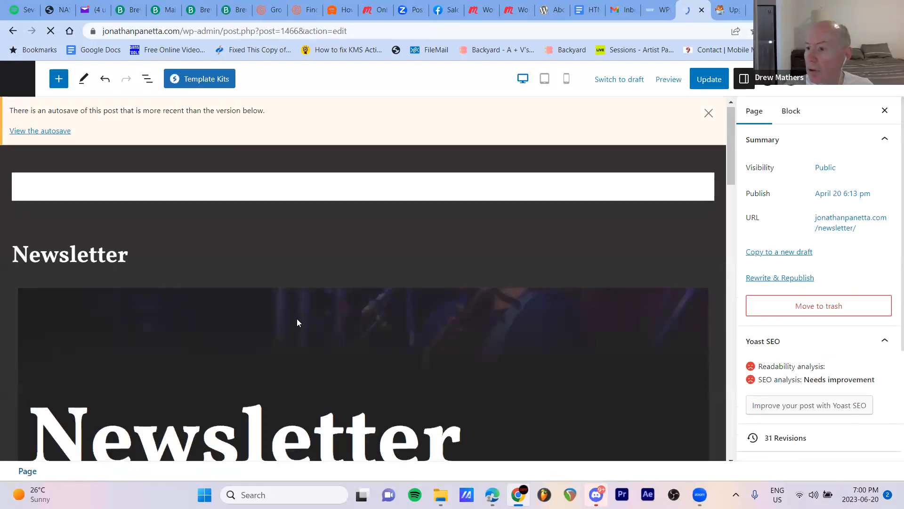
# Examine the sign-up form with its Name, Email and Submit elements in the Newsletter page editor
pyautogui.scroll(-9, 297, 323)
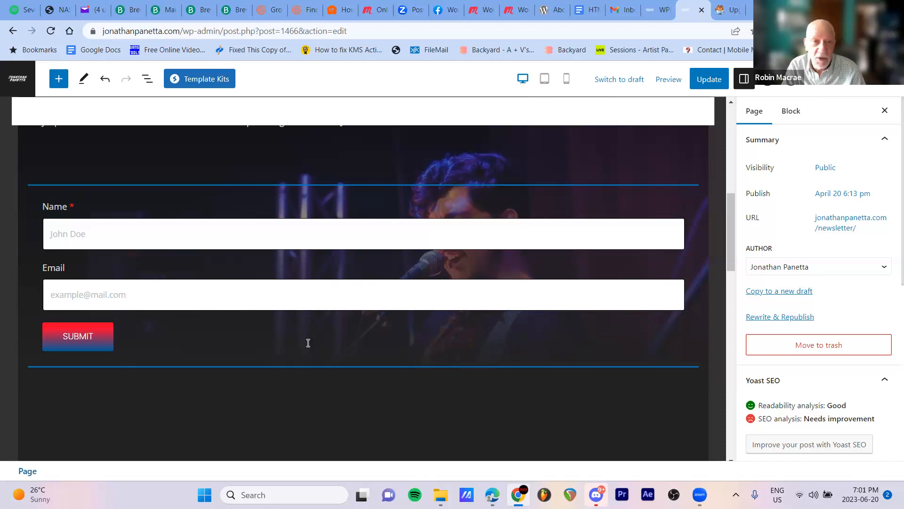
pyautogui.scroll(2, 308, 343)
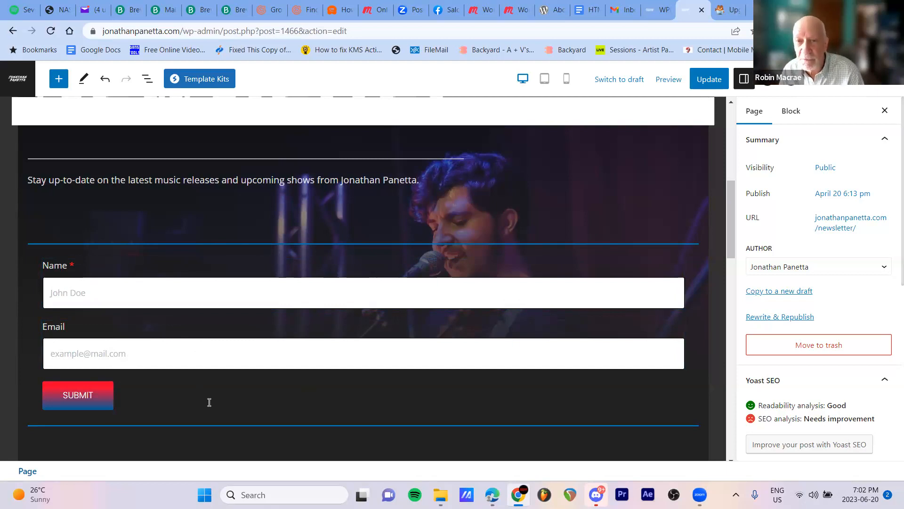
pyautogui.scroll(10, 210, 402)
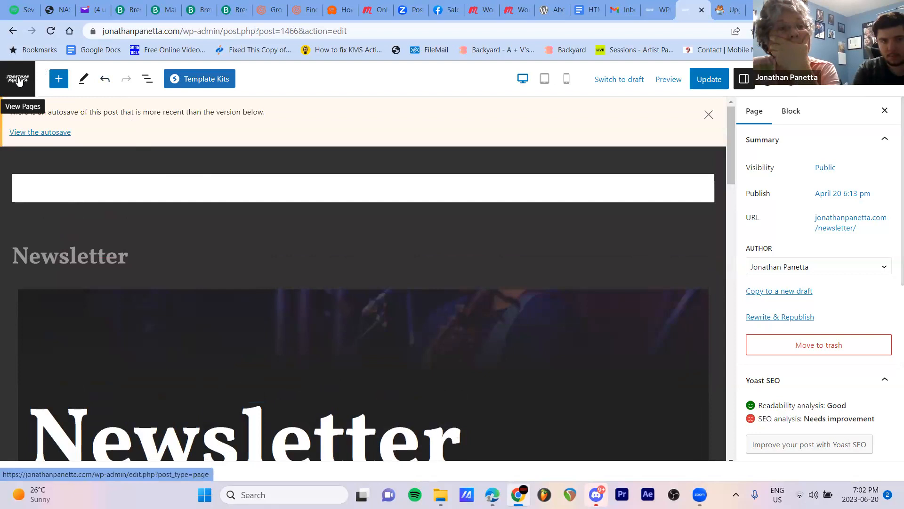
pyautogui.scroll(-5, 271, 357)
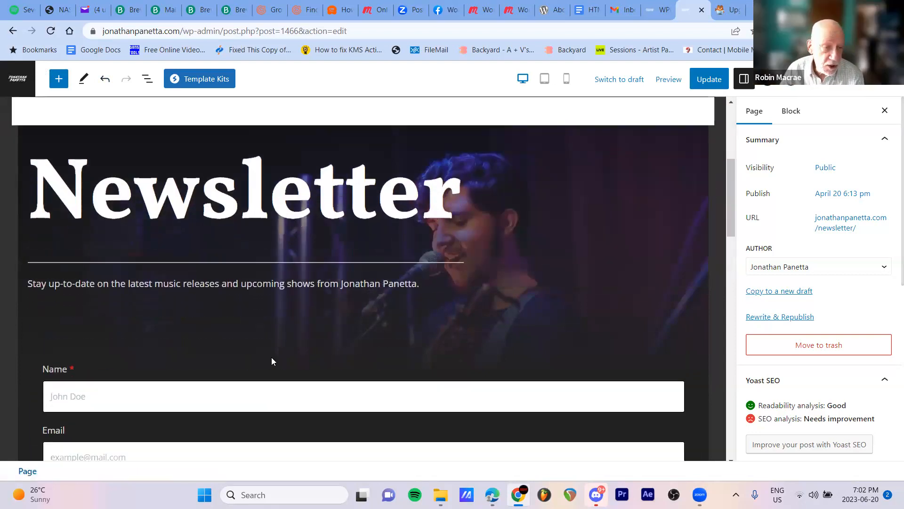
pyautogui.scroll(-3, 272, 361)
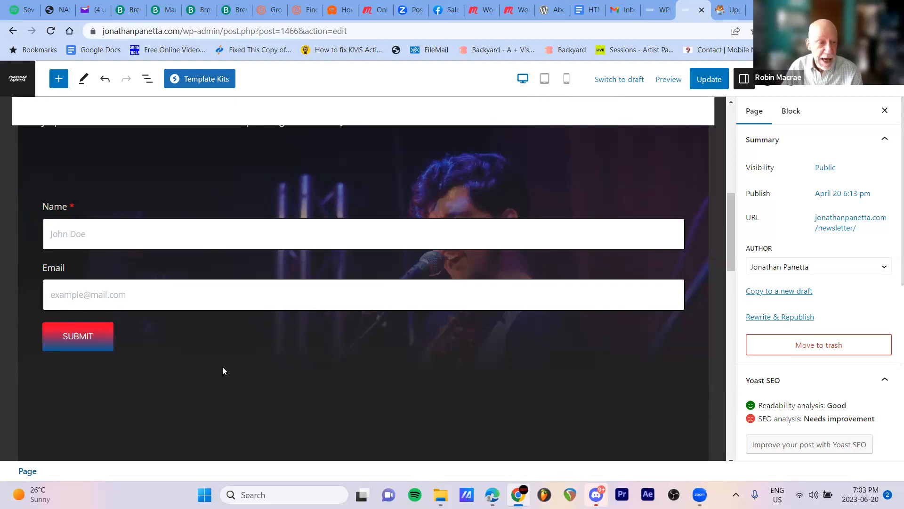
pyautogui.scroll(1, 223, 366)
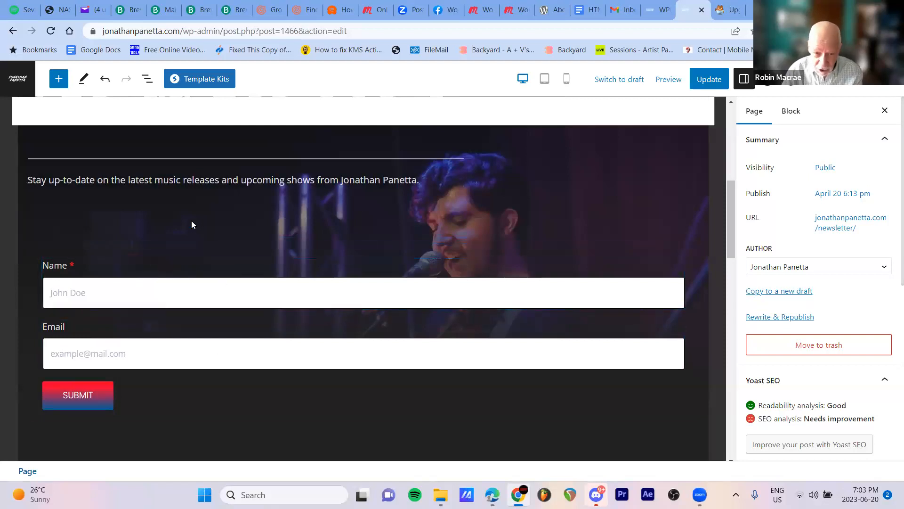
pyautogui.scroll(1, 191, 225)
pyautogui.scroll(-1, 191, 229)
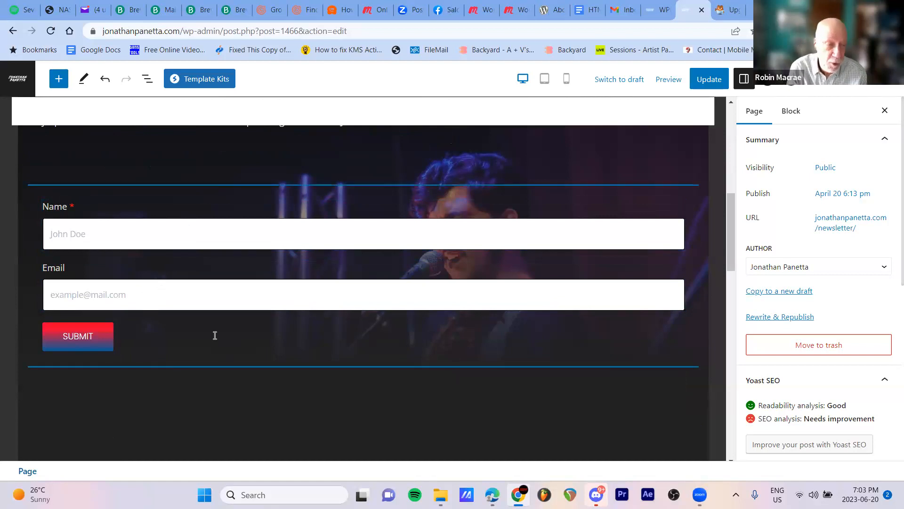
# Leave the Newsletter page editor for the list of pages and look through the site's admin sections
pyautogui.click(20, 83)
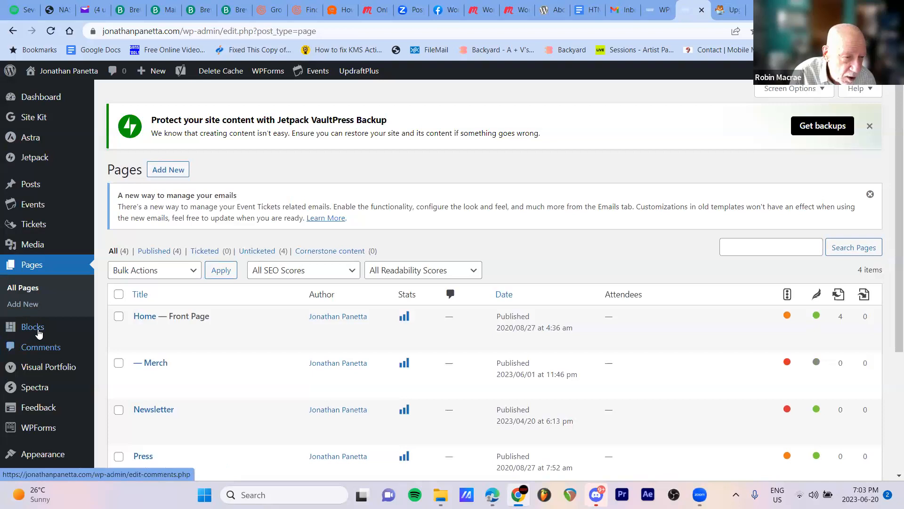
pyautogui.scroll(-3, 51, 377)
pyautogui.moveTo(42, 360)
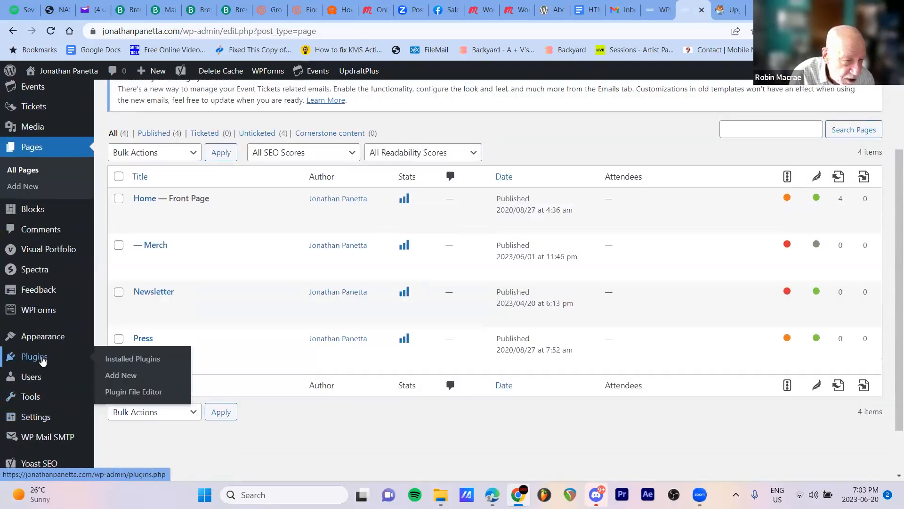
pyautogui.moveTo(50, 315)
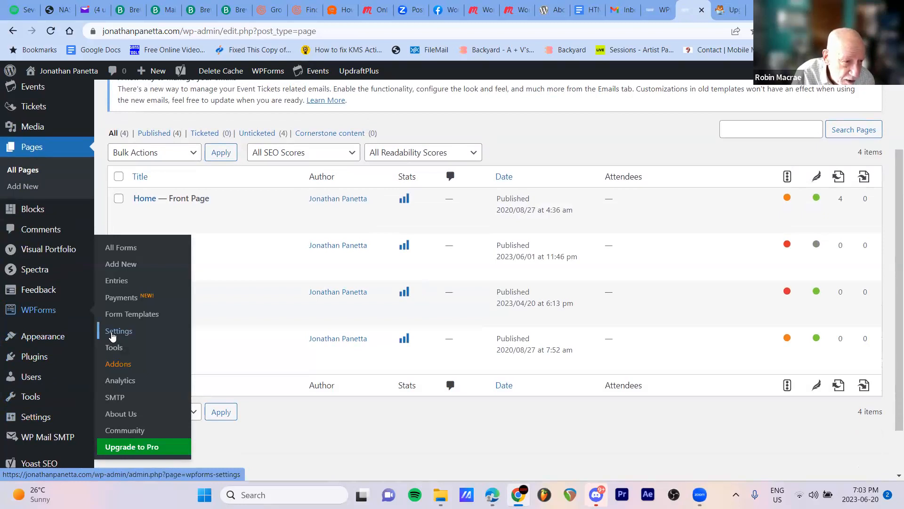
# Open the site's General settings and look through them and the other available settings sections
pyautogui.click(26, 420)
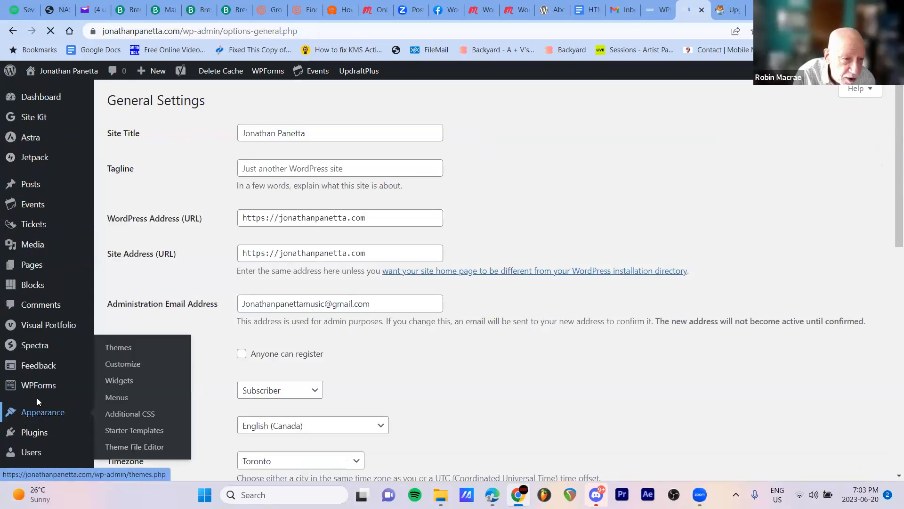
pyautogui.scroll(-2, 55, 383)
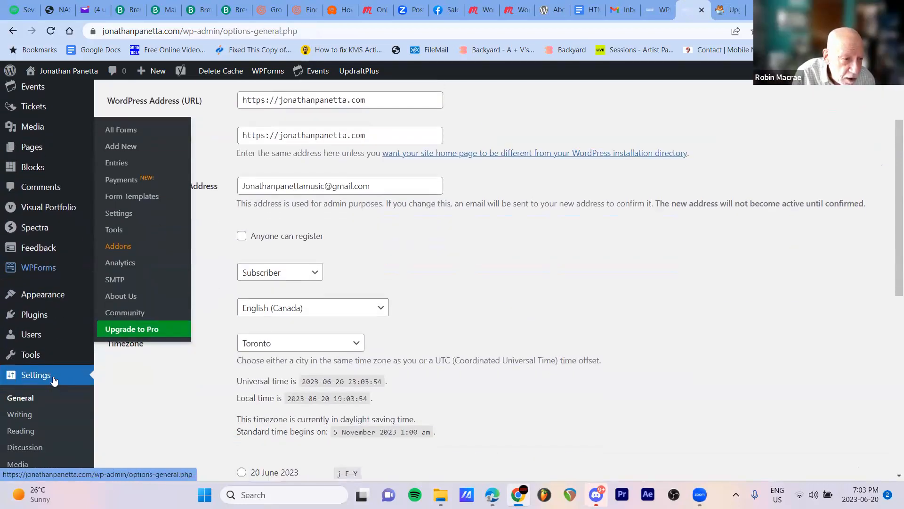
pyautogui.scroll(-1, 46, 395)
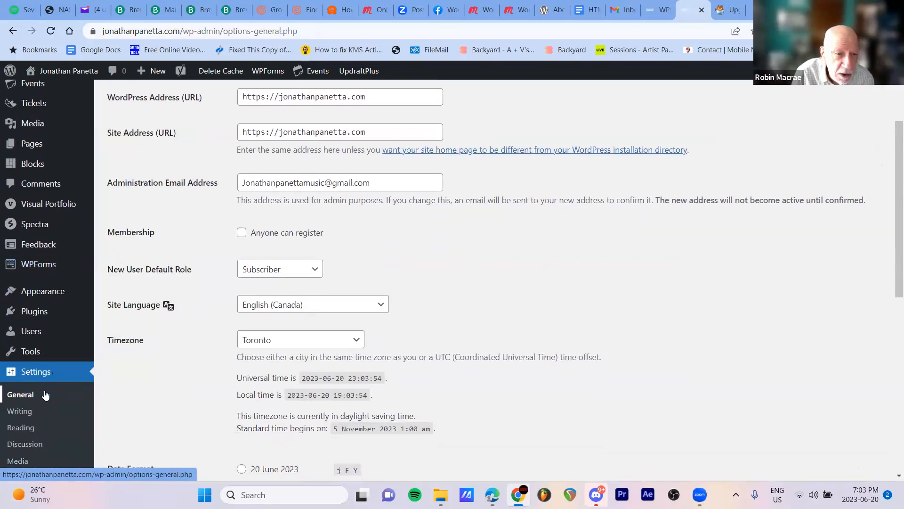
pyautogui.scroll(-3, 46, 395)
pyautogui.click(25, 224)
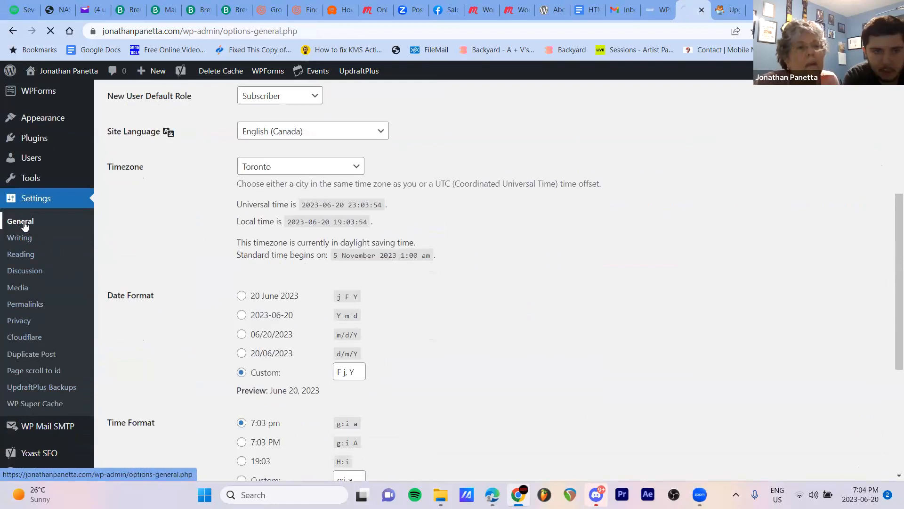
pyautogui.scroll(-5, 33, 341)
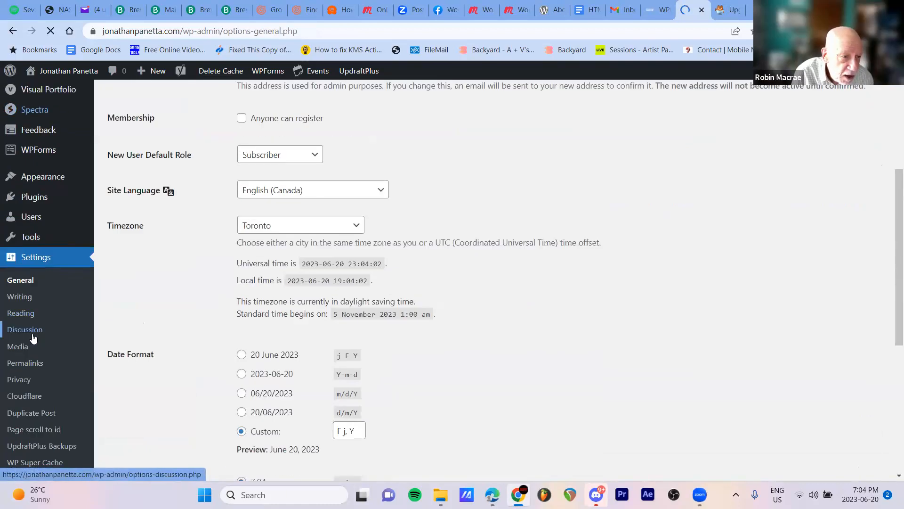
# Review the site's Writing settings, including Post via email, and open the Reading settings
pyautogui.click(21, 296)
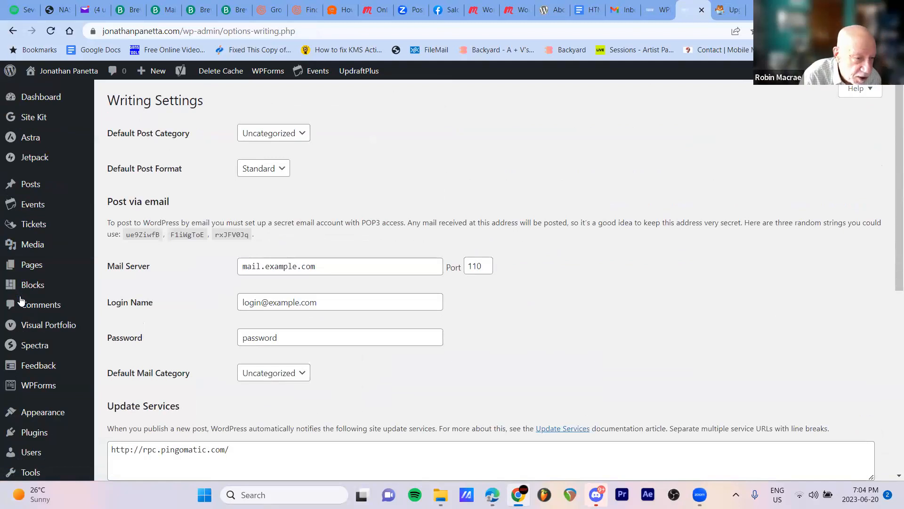
pyautogui.scroll(-2, 21, 300)
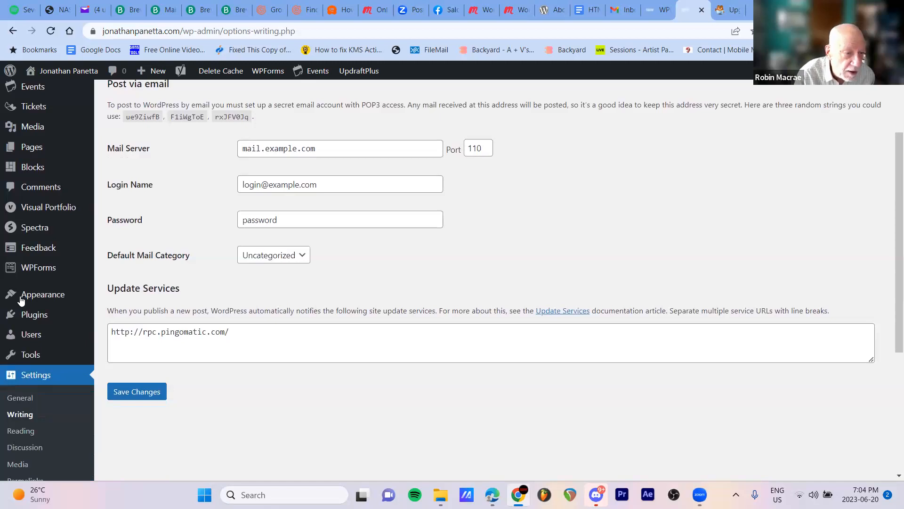
pyautogui.scroll(-2, 29, 398)
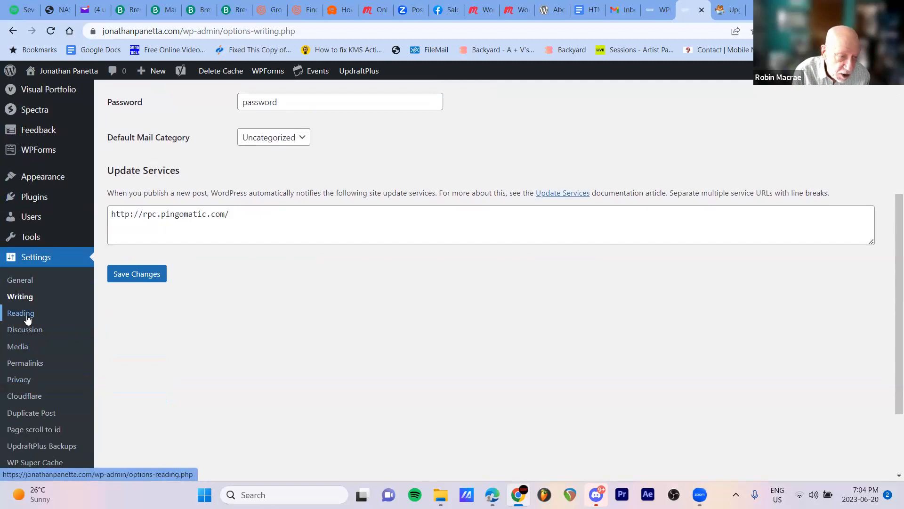
pyautogui.click(27, 319)
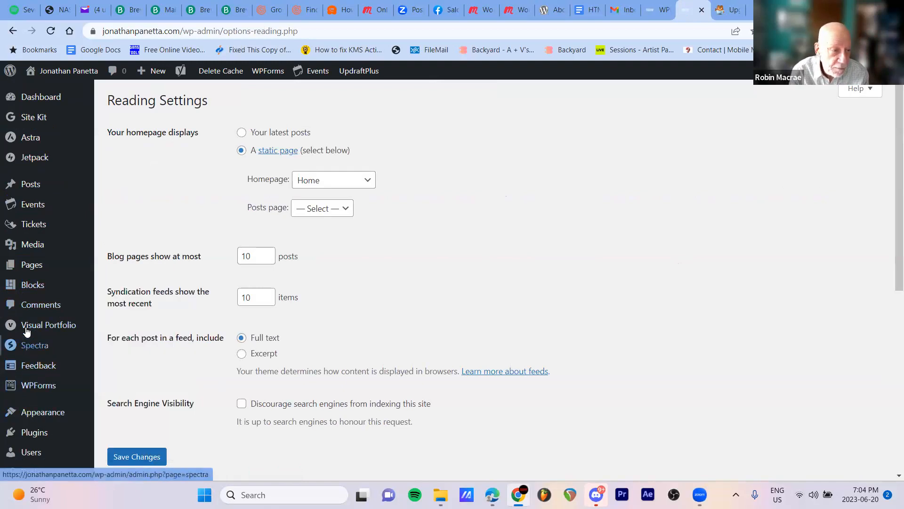
# Go to the list of all pages and open the Home page for editing
pyautogui.moveTo(32, 269)
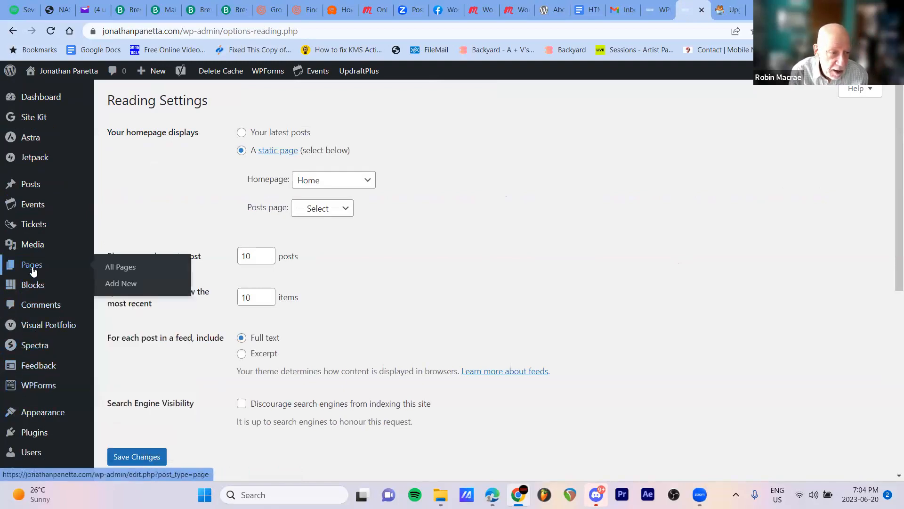
pyautogui.click(119, 272)
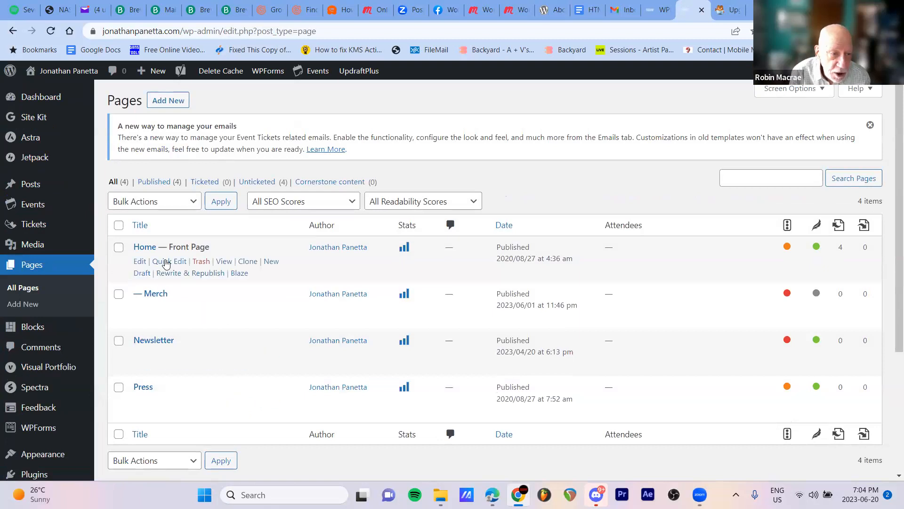
pyautogui.click(136, 265)
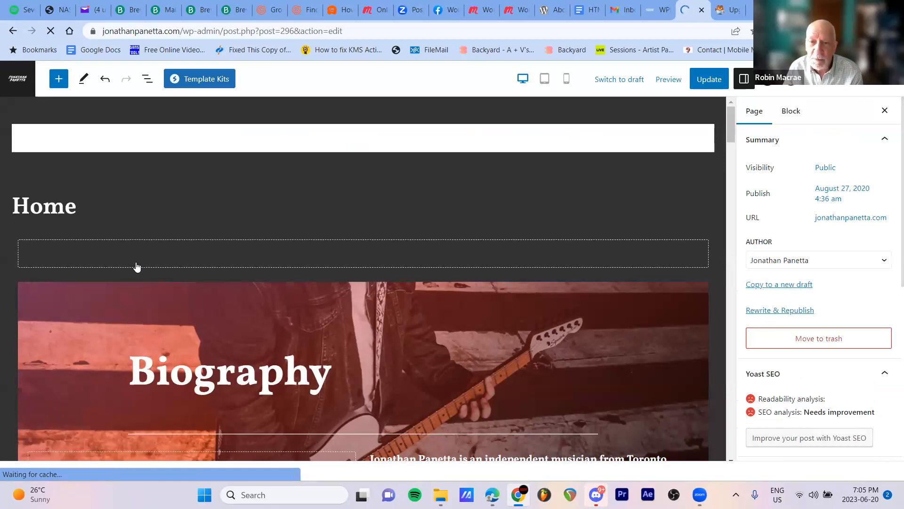
# Examine the contact form and its newsletter sign-up checkbox near the end of the Home page
pyautogui.scroll(-3, 248, 326)
pyautogui.scroll(-5, 247, 322)
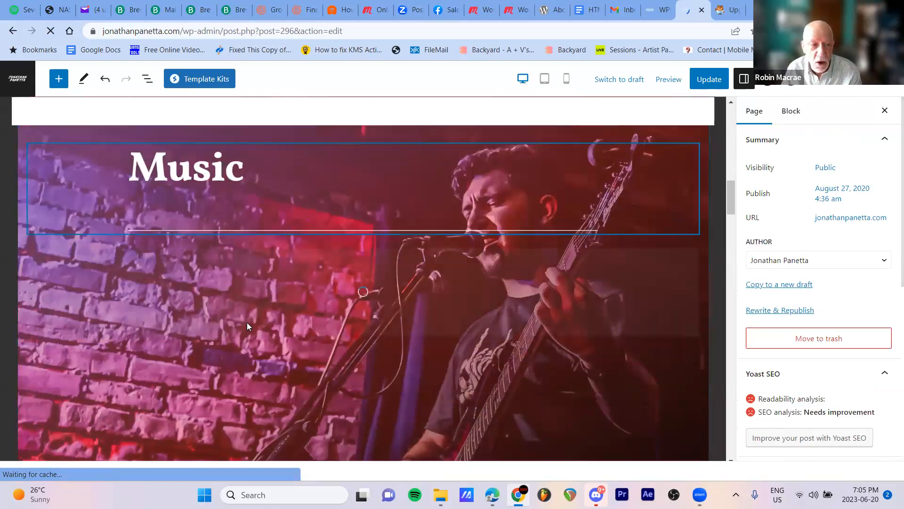
pyautogui.scroll(-5, 223, 330)
pyautogui.scroll(-15, 209, 335)
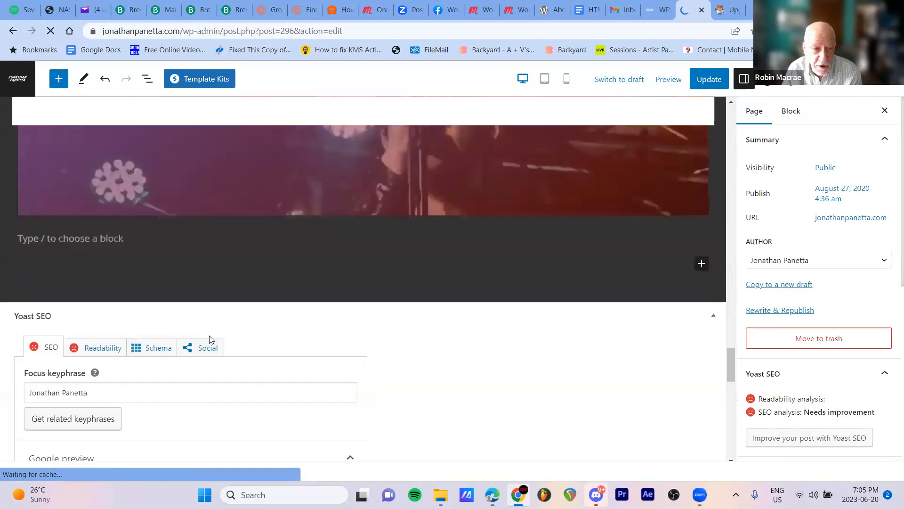
pyautogui.scroll(8, 210, 337)
pyautogui.scroll(2, 210, 338)
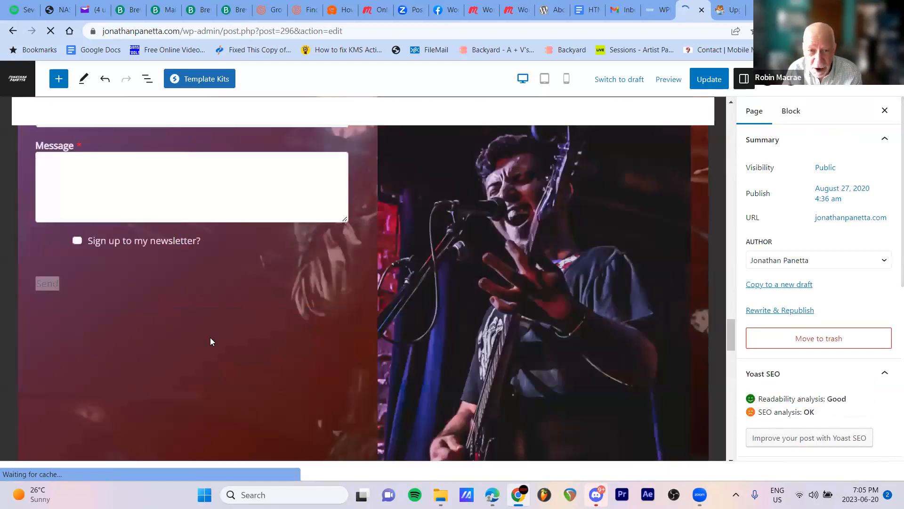
pyautogui.scroll(4, 210, 337)
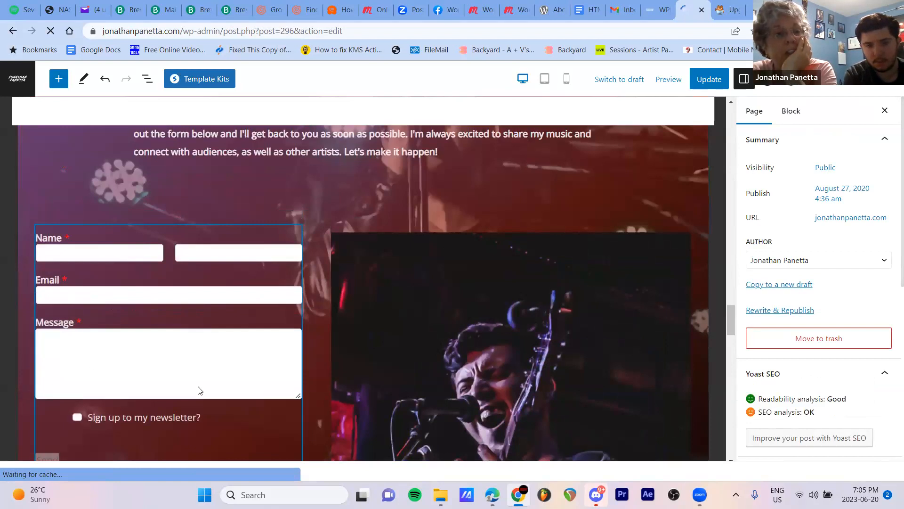
pyautogui.scroll(-1, 198, 390)
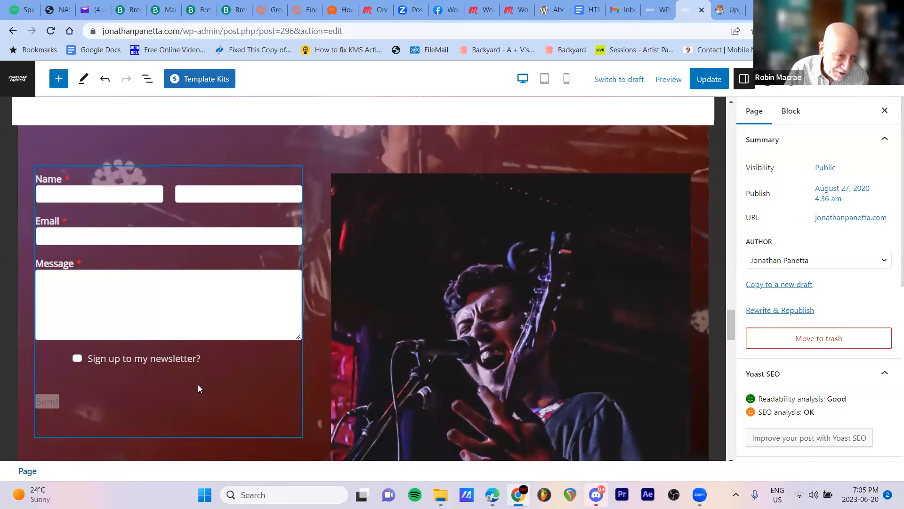
# Show the Home page's block structure, expand the contact section's nested containers and select the WPForms block
pyautogui.click(149, 85)
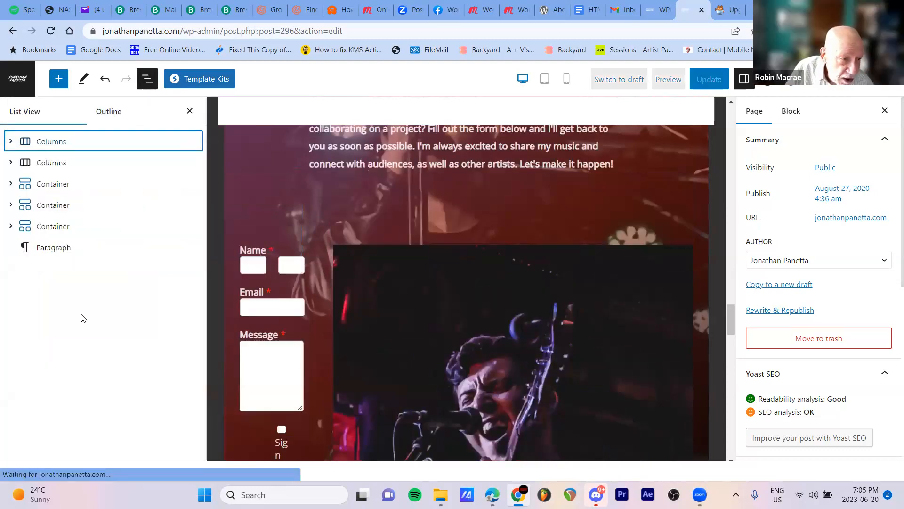
pyautogui.click(69, 227)
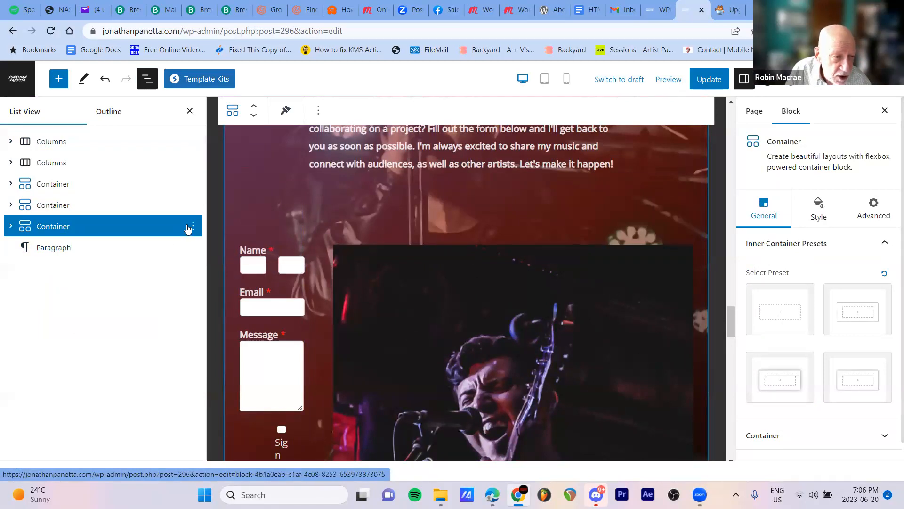
pyautogui.click(97, 227)
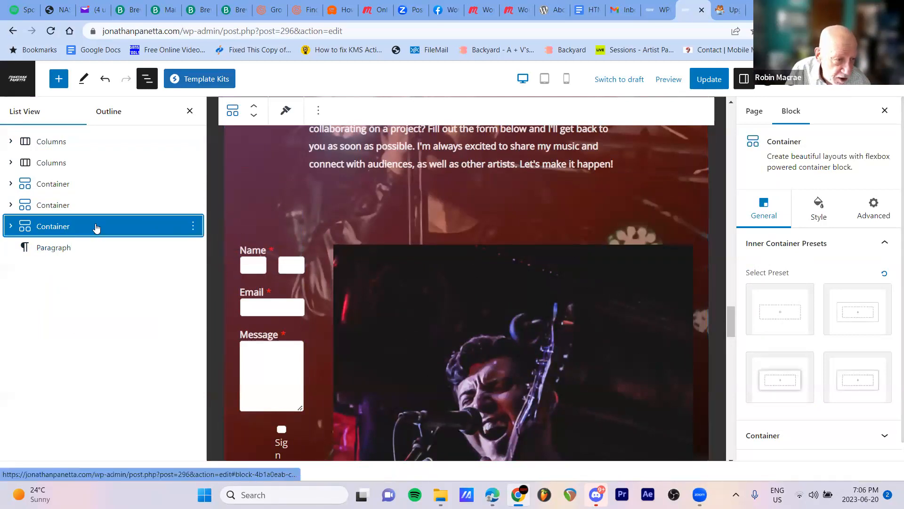
pyautogui.click(11, 227)
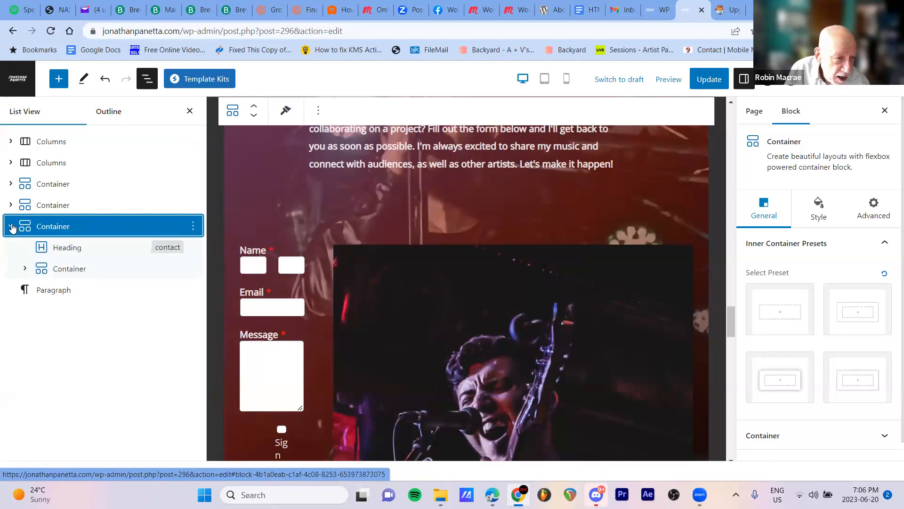
pyautogui.click(25, 269)
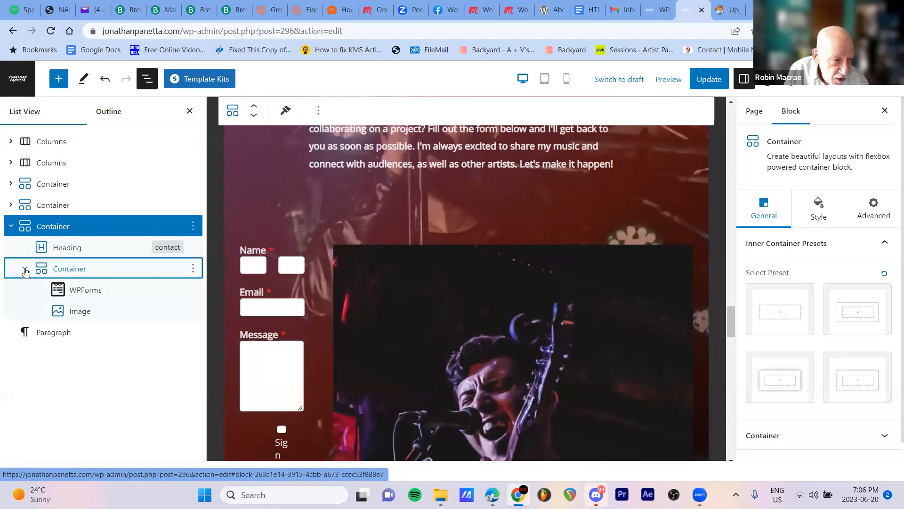
pyautogui.click(92, 294)
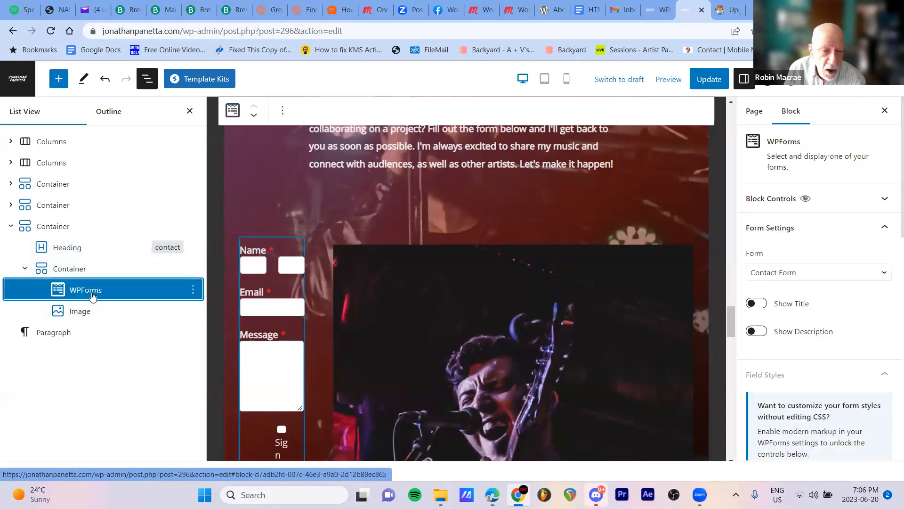
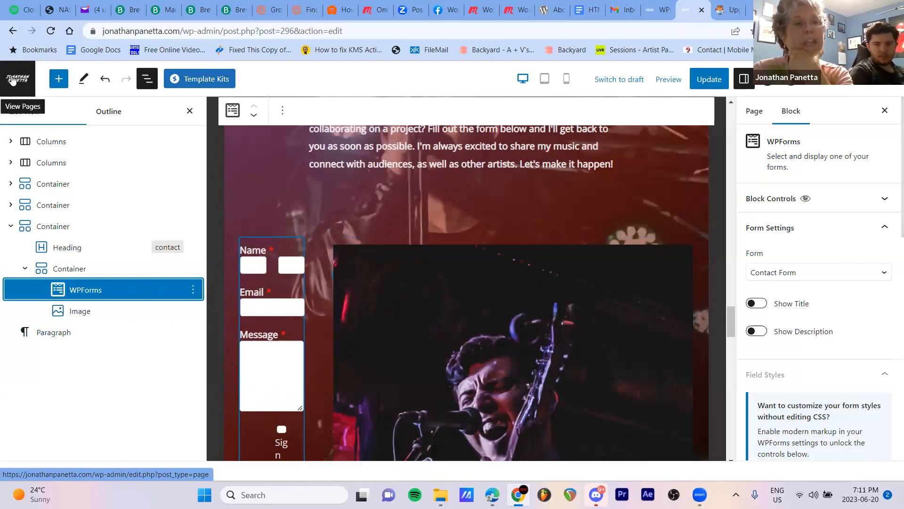
# Leave the Home page editor for the list of pages and open the Sendinblue plugin's home page
pyautogui.click(13, 80)
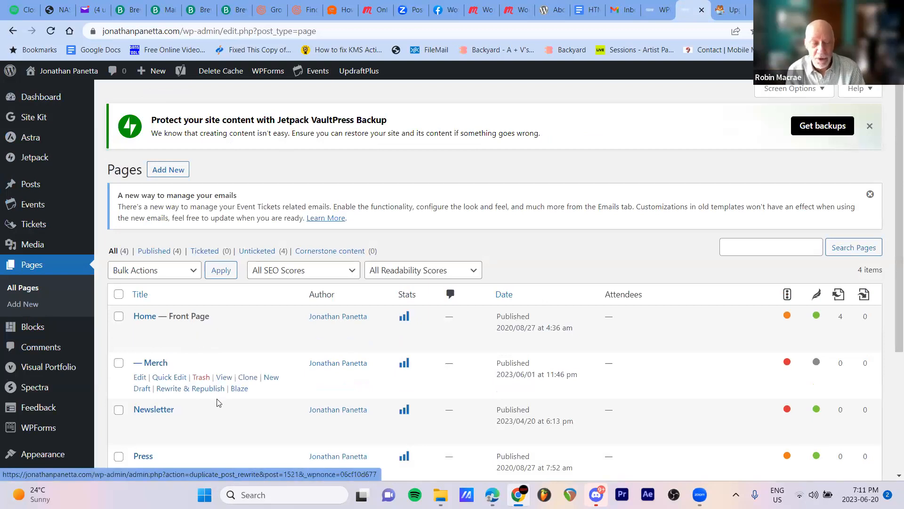
pyautogui.scroll(-1, 218, 402)
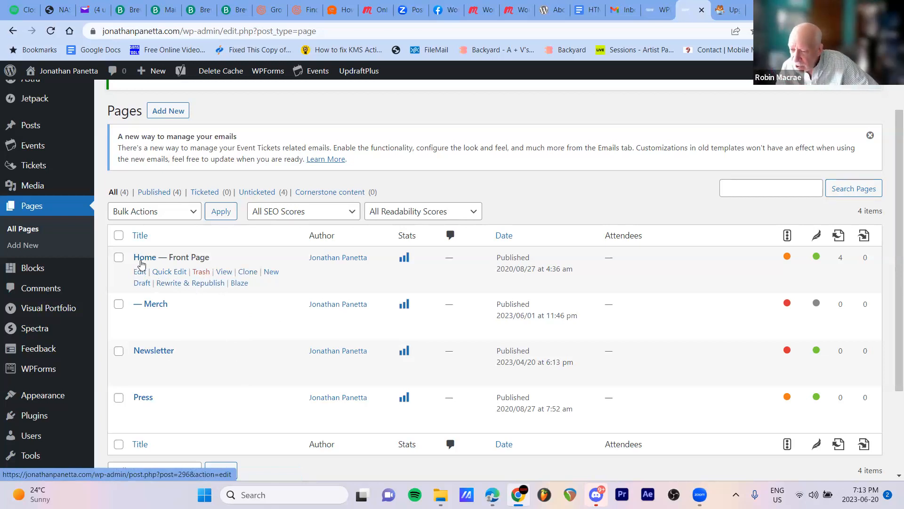
pyautogui.scroll(-3, 81, 348)
pyautogui.moveTo(78, 357)
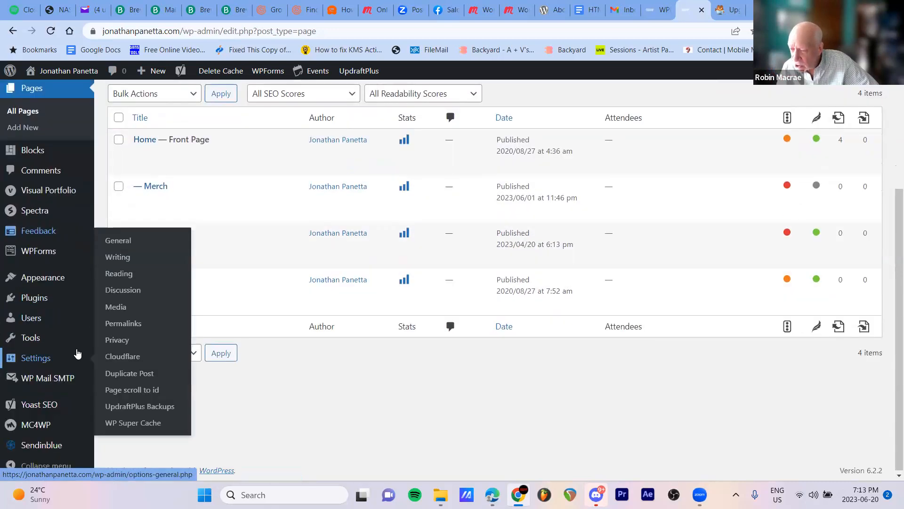
pyautogui.moveTo(37, 410)
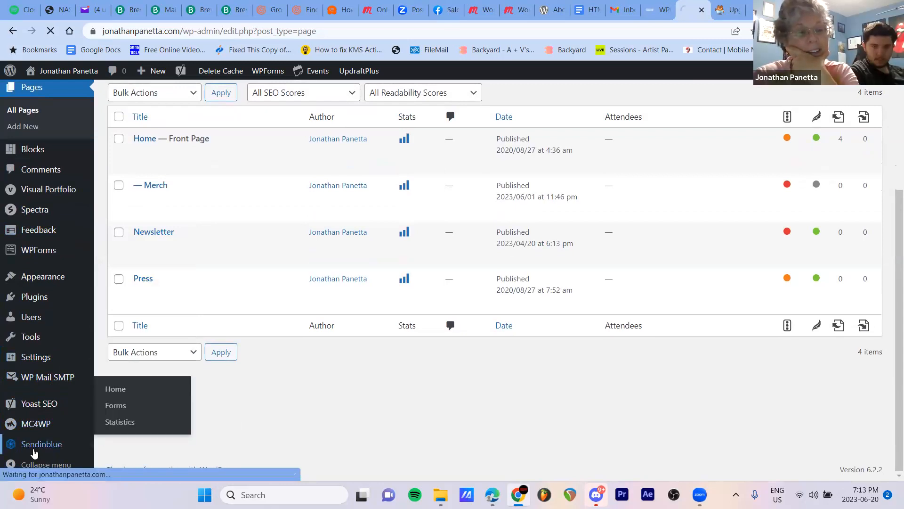
pyautogui.click(54, 451)
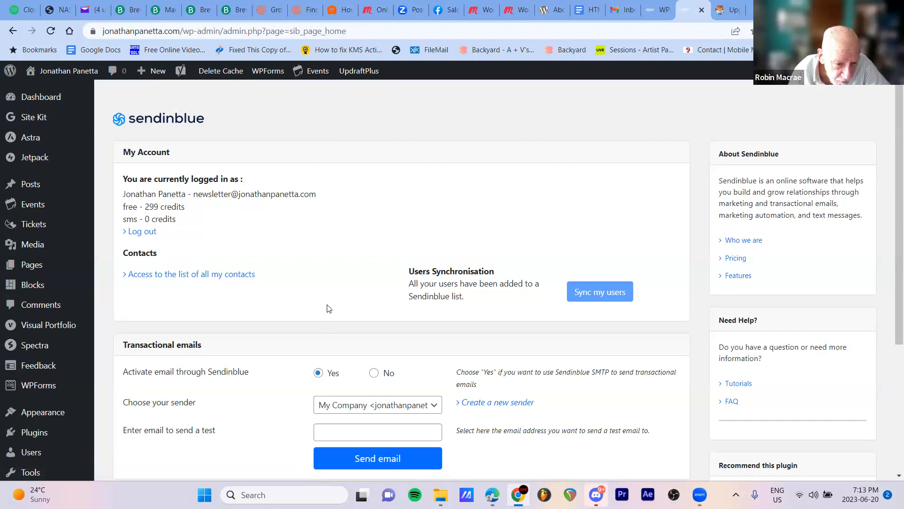
# Review the Sendinblue transactional email and automation settings, then open the Default Form from the plugin's forms for editing
pyautogui.scroll(-4, 325, 308)
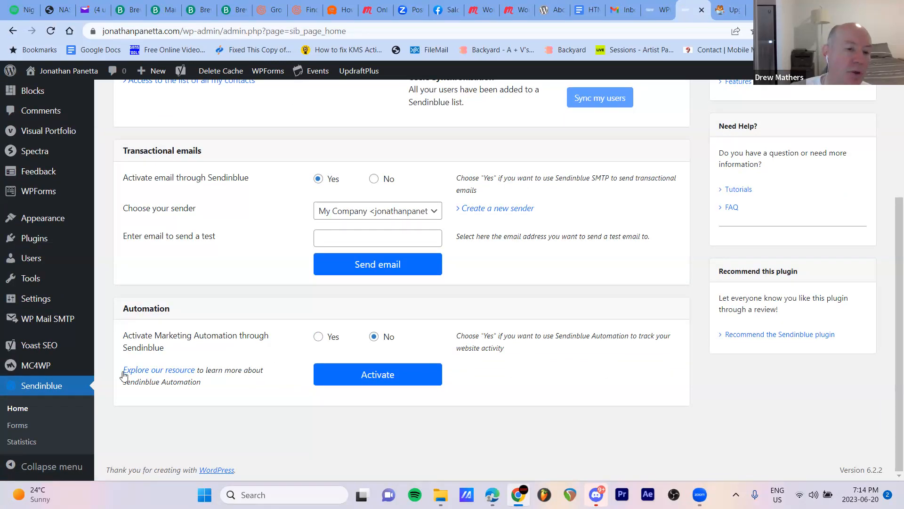
pyautogui.click(22, 426)
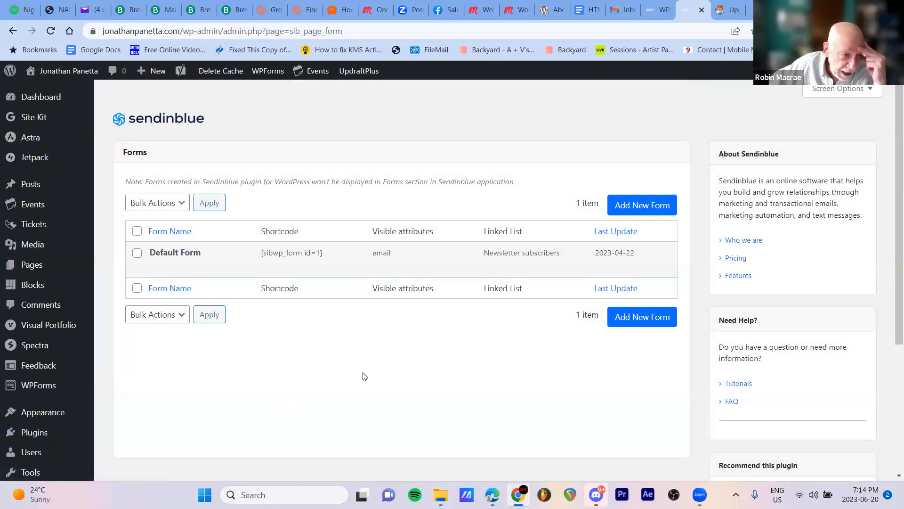
pyautogui.moveTo(198, 258)
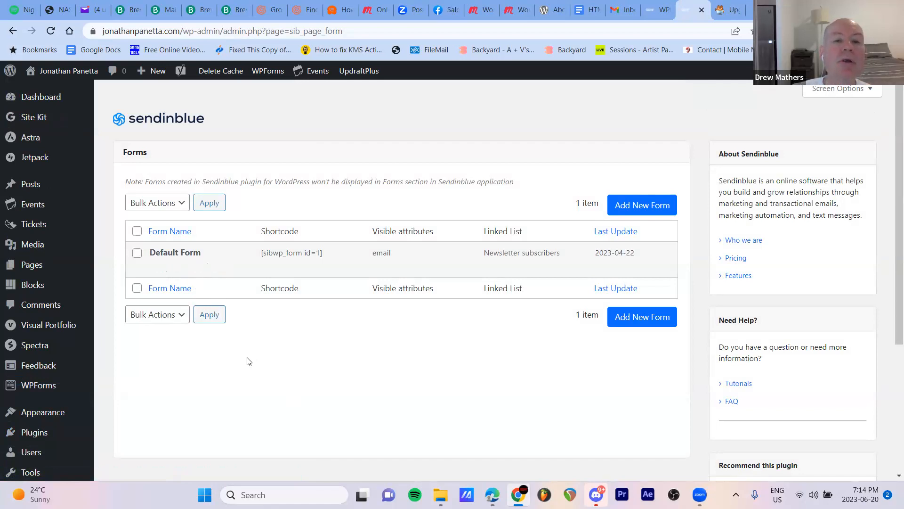
pyautogui.moveTo(273, 263)
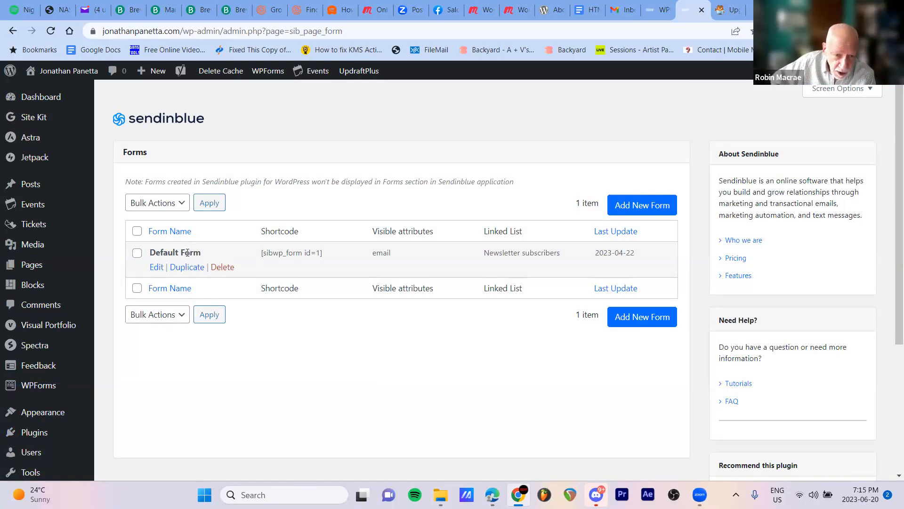
pyautogui.click(156, 269)
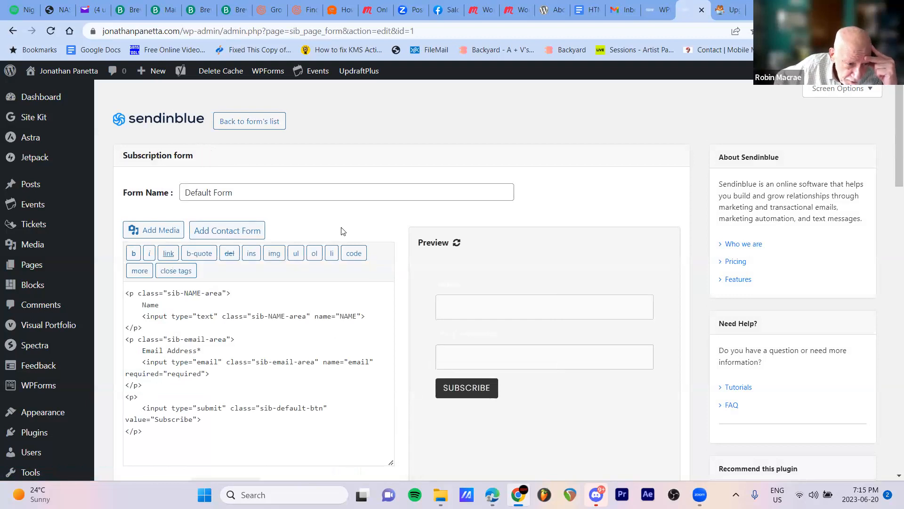
# Refresh the Default Form's preview and compare it with the form's HTML code
pyautogui.scroll(-1, 343, 231)
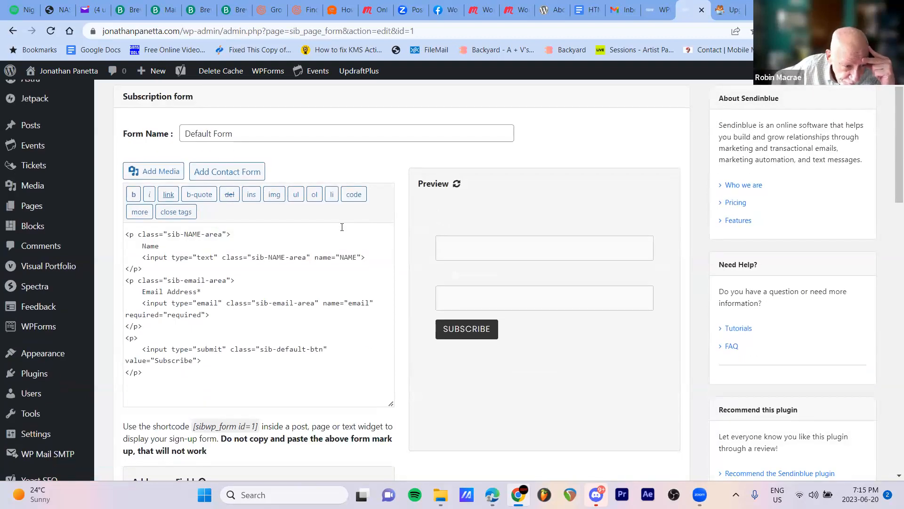
pyautogui.scroll(1, 342, 227)
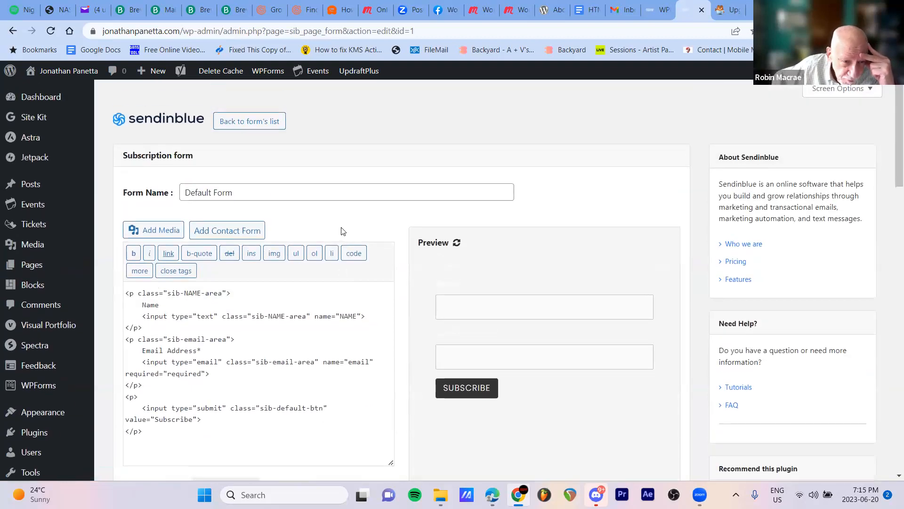
pyautogui.doubleClick(434, 244)
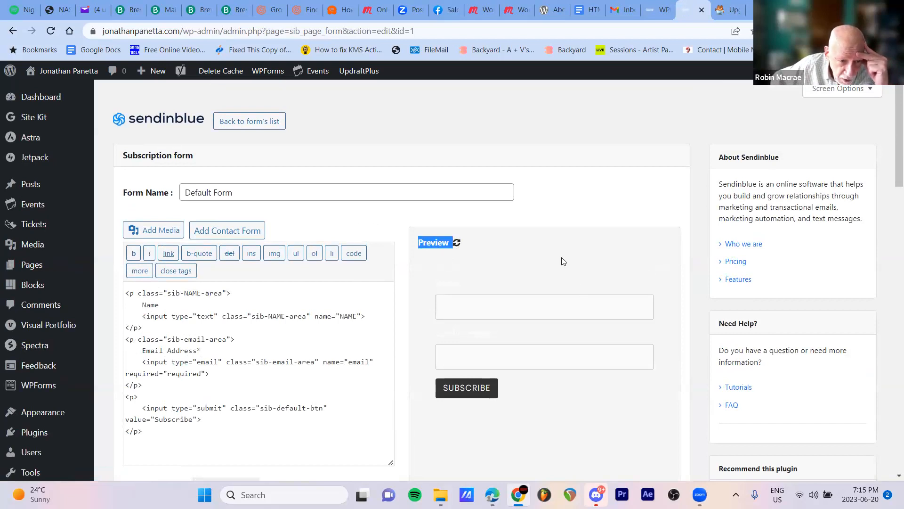
pyautogui.click(562, 260)
pyautogui.click(457, 250)
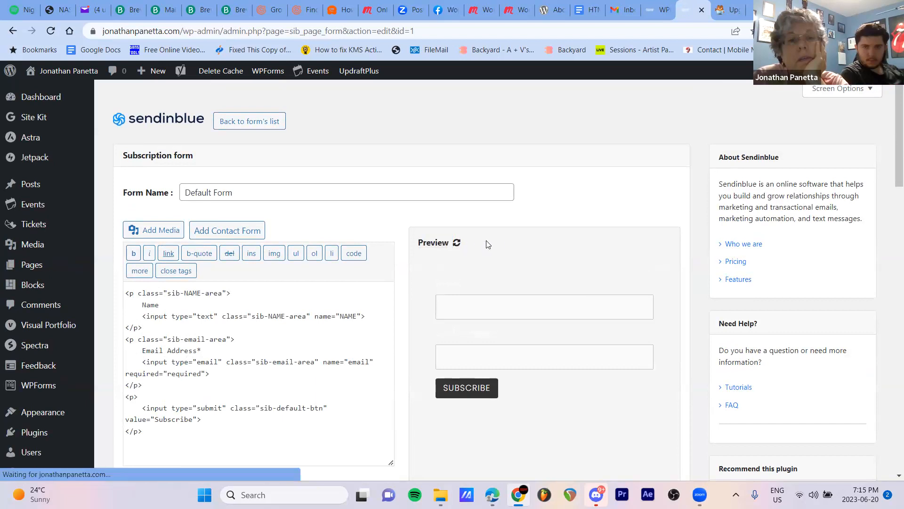
pyautogui.scroll(-2, 507, 242)
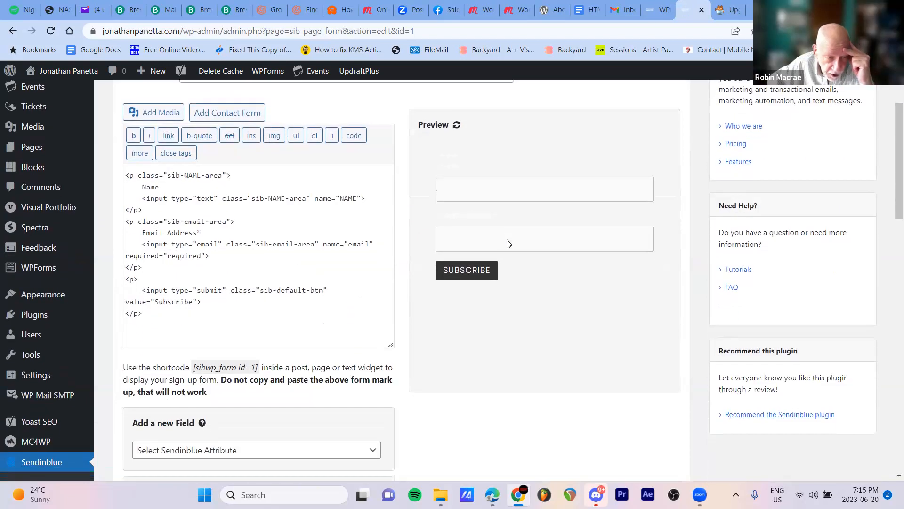
pyautogui.scroll(2, 507, 242)
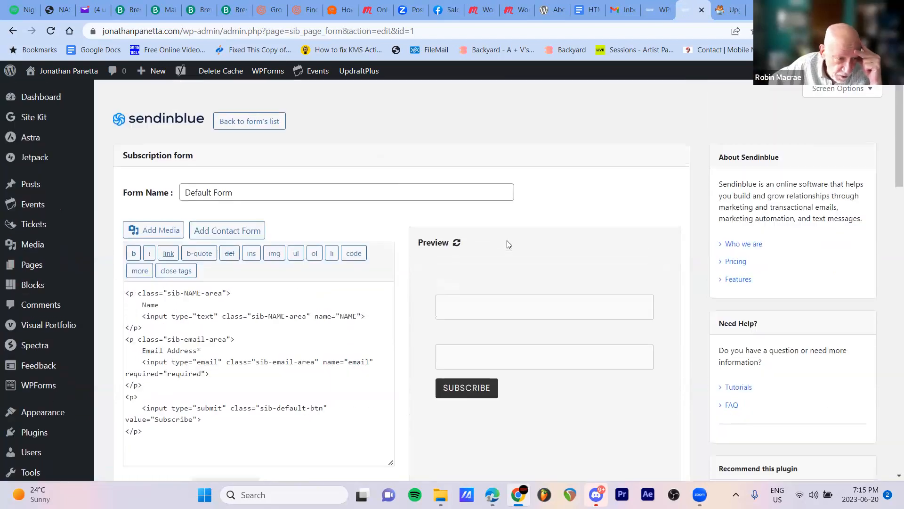
pyautogui.click(456, 243)
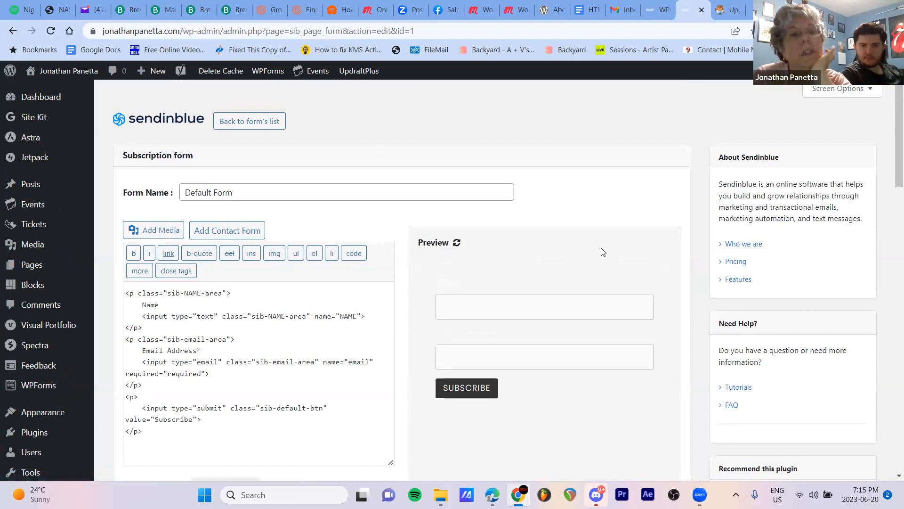
pyautogui.scroll(-2, 602, 252)
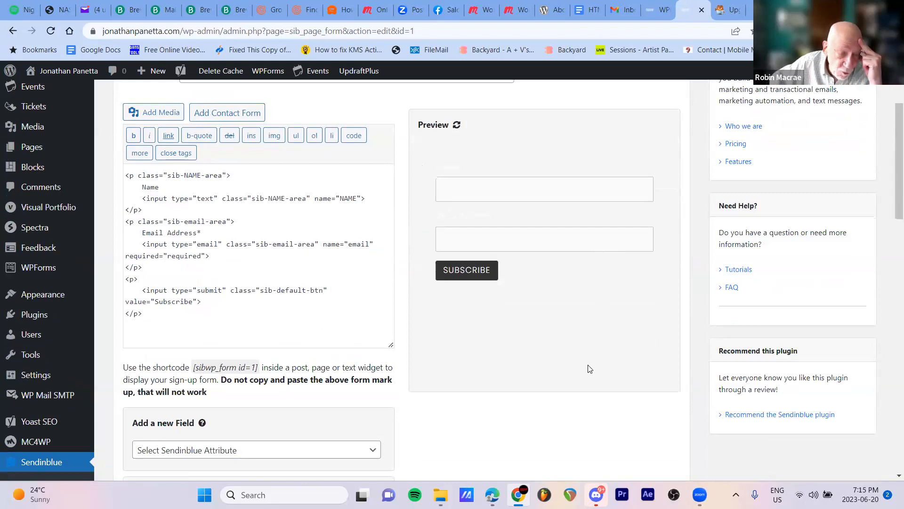
pyautogui.scroll(1, 590, 369)
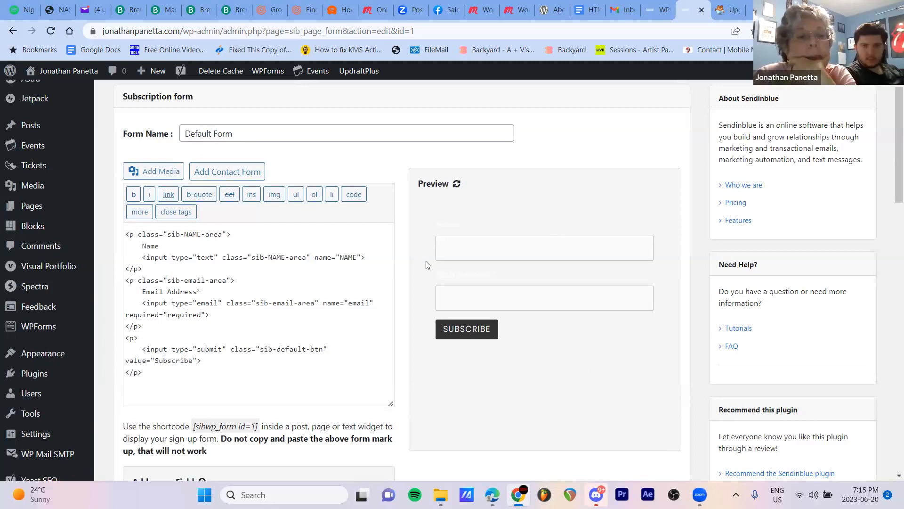
# Examine the Default Form's shortcode note and its new field, multi-list subscription, compliance note, captcha and term acceptance options
pyautogui.scroll(-3, 294, 336)
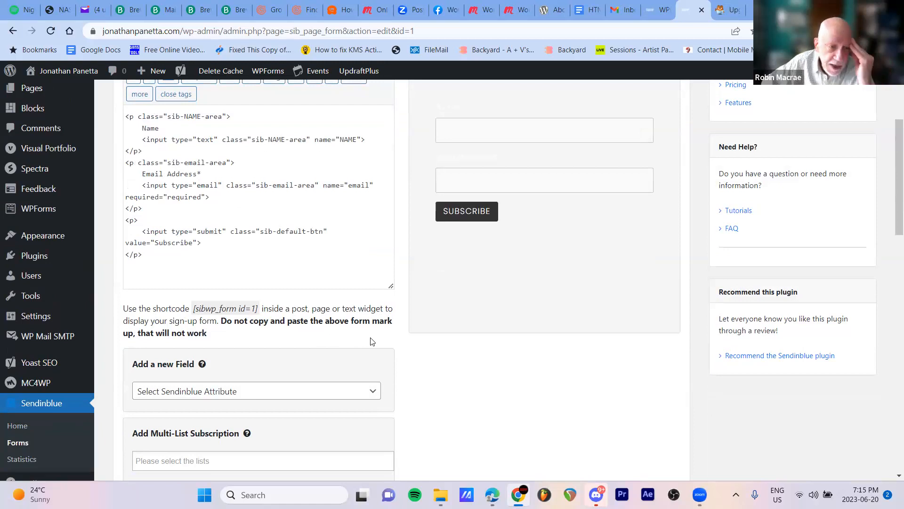
pyautogui.scroll(-2, 375, 344)
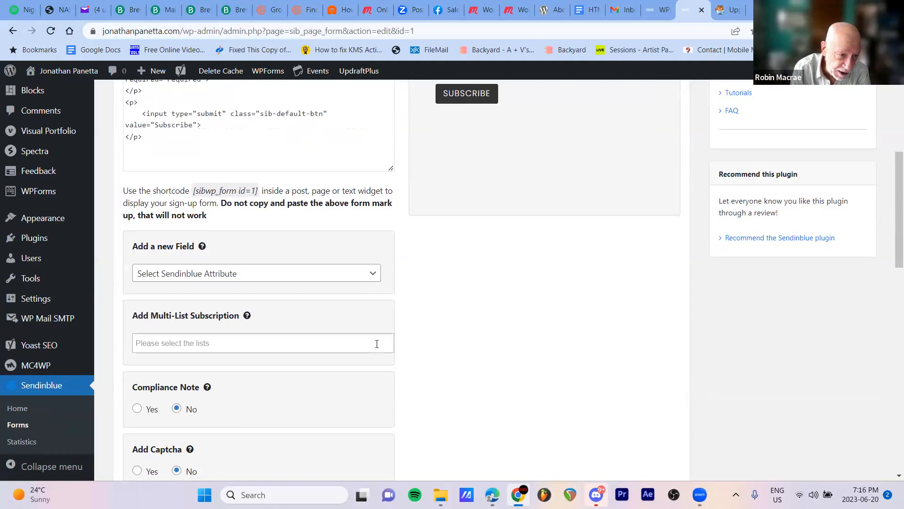
pyautogui.scroll(6, 448, 336)
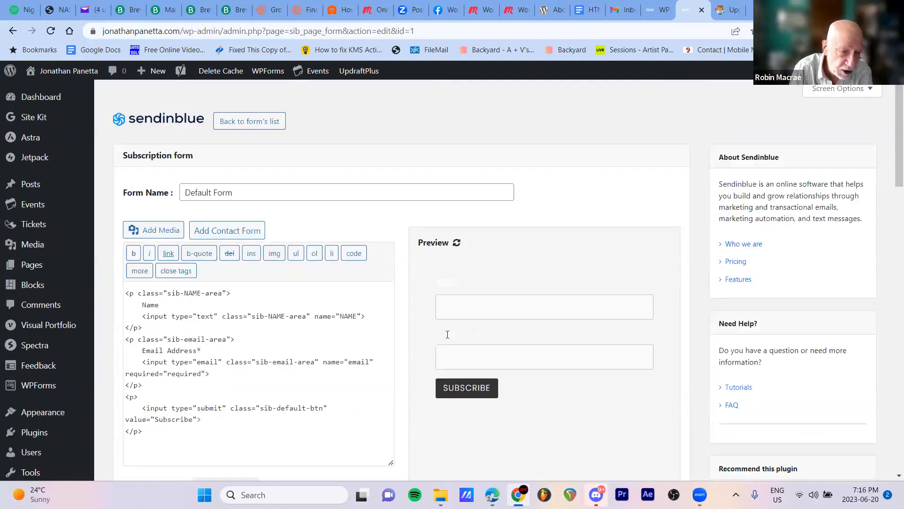
pyautogui.scroll(-5, 447, 336)
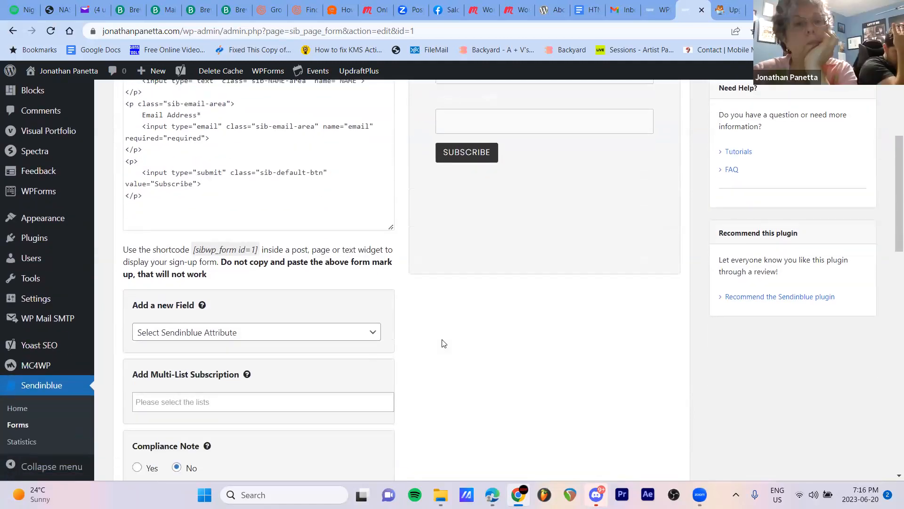
pyautogui.scroll(-5, 443, 343)
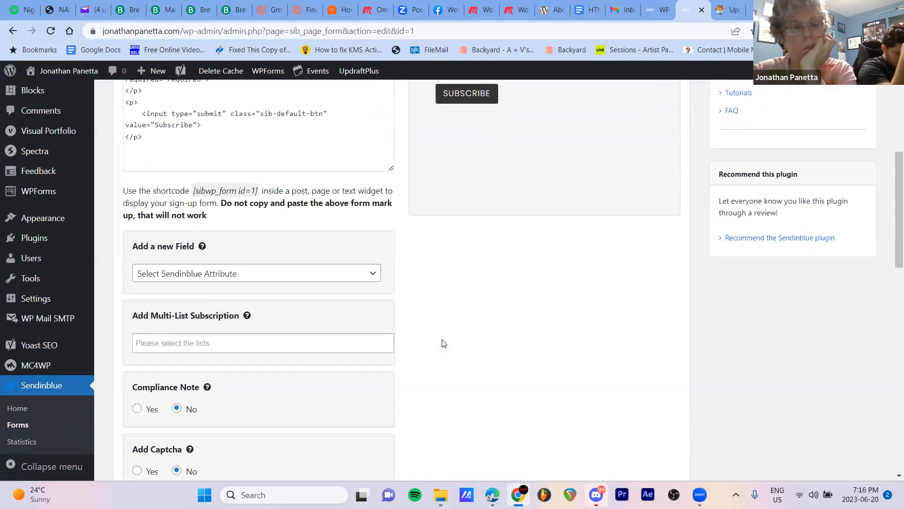
pyautogui.scroll(-3, 442, 342)
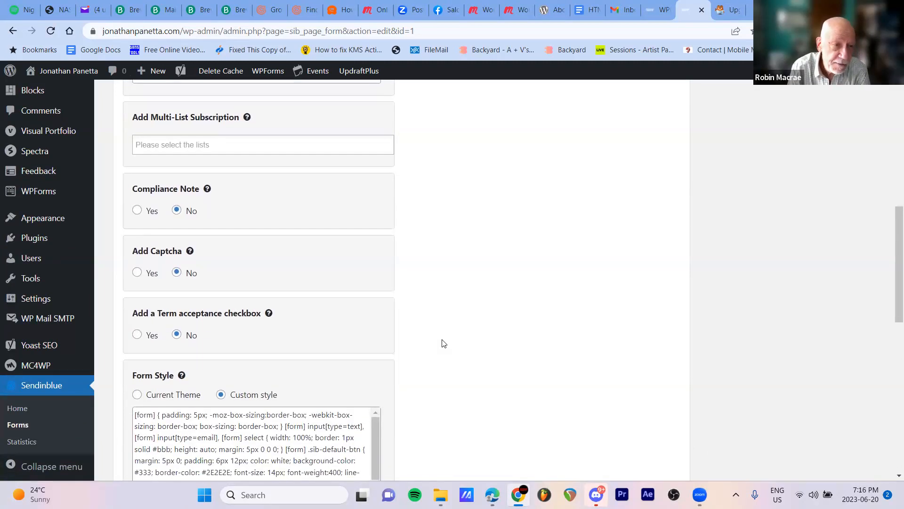
pyautogui.scroll(6, 442, 343)
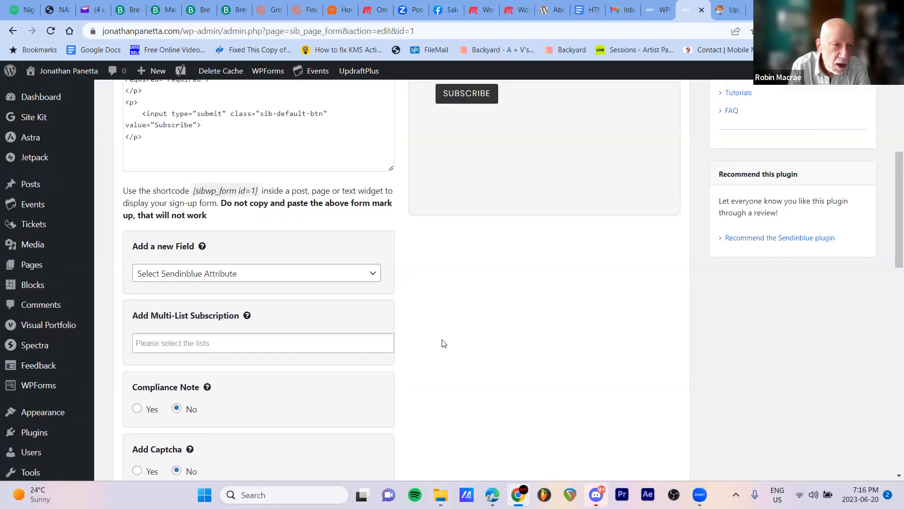
pyautogui.scroll(4, 443, 343)
# Review the Default Form's custom style and its sign-up process settings, including the linked list, confirmation email, double opt-in and redirect
pyautogui.scroll(-1, 442, 343)
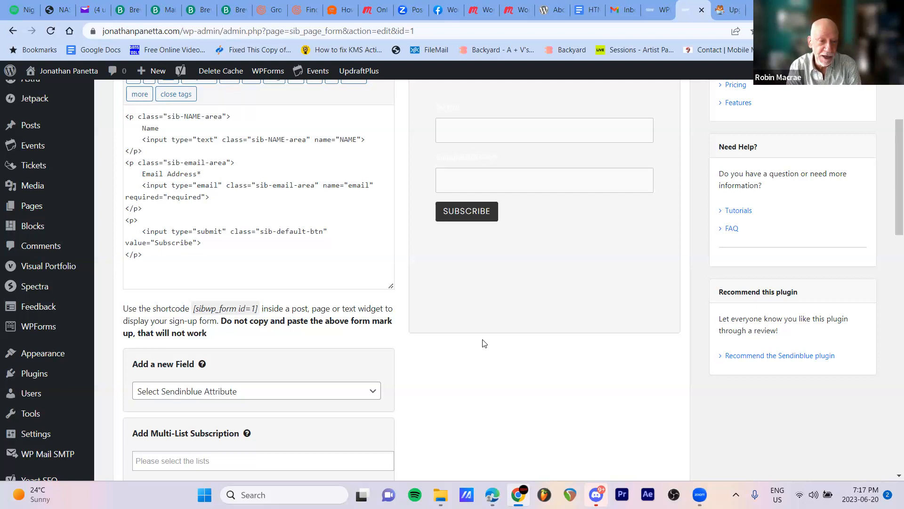
pyautogui.scroll(-1, 484, 343)
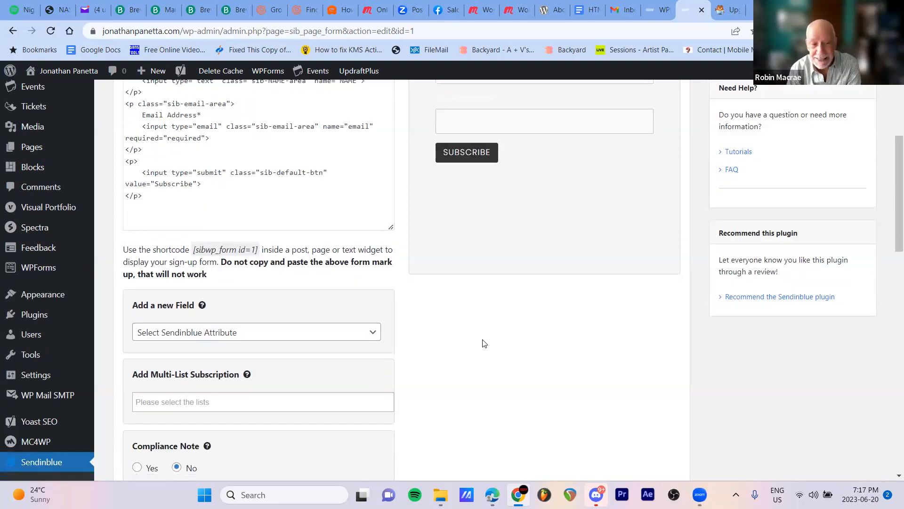
pyautogui.scroll(-3, 484, 343)
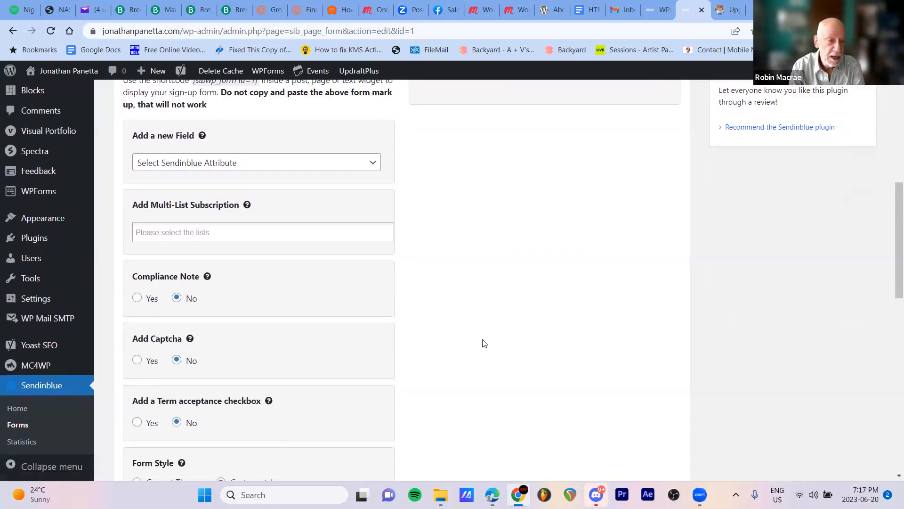
pyautogui.scroll(-3, 484, 343)
pyautogui.scroll(-3, 484, 343)
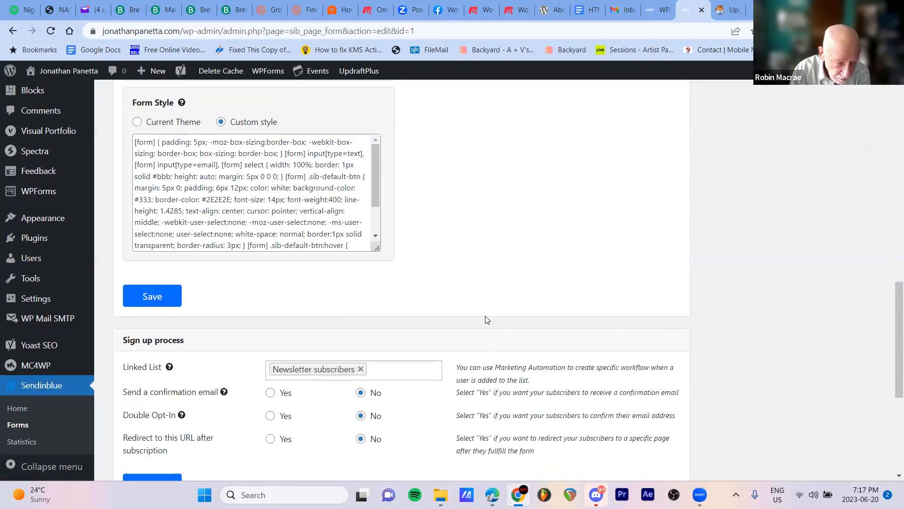
pyautogui.scroll(-1, 487, 319)
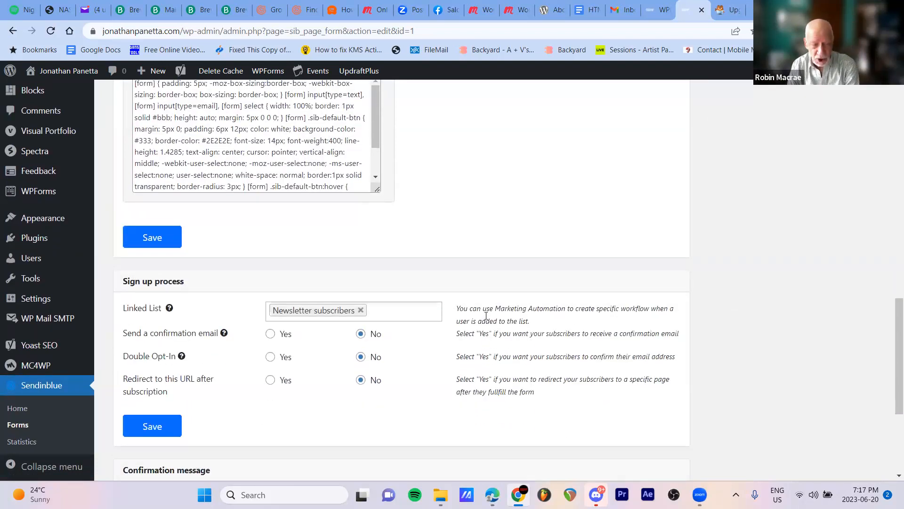
pyautogui.scroll(15, 486, 315)
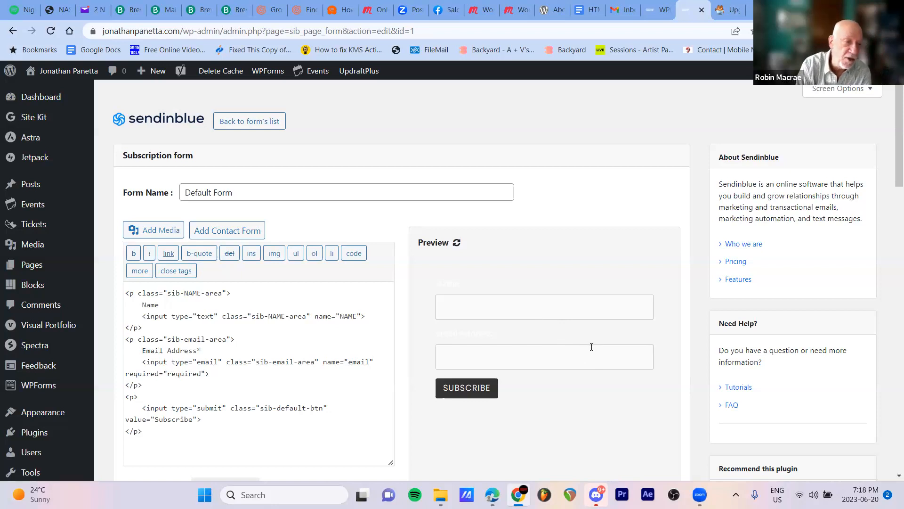
pyautogui.moveTo(40, 347)
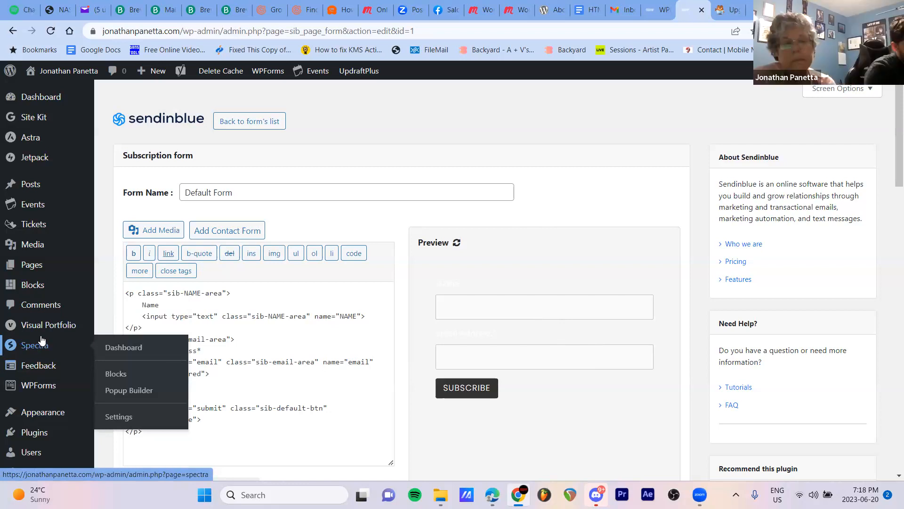
pyautogui.moveTo(42, 363)
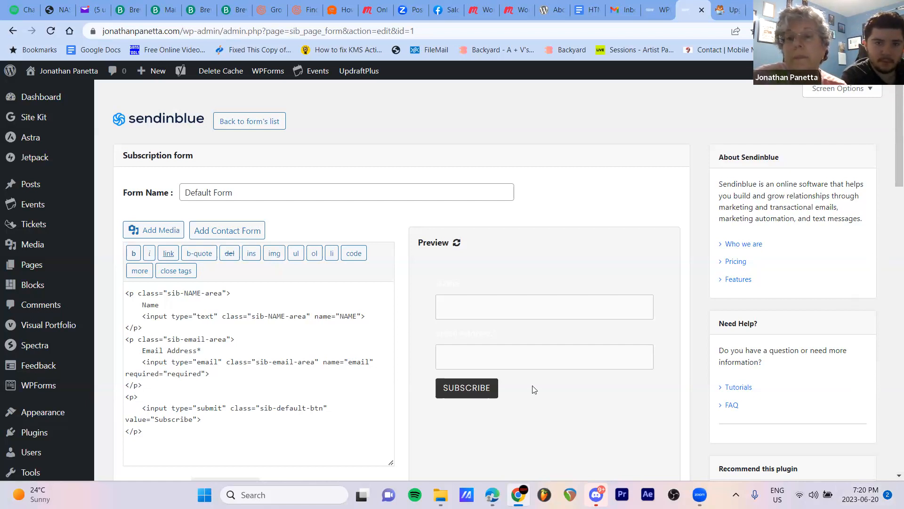
pyautogui.scroll(-2, 535, 389)
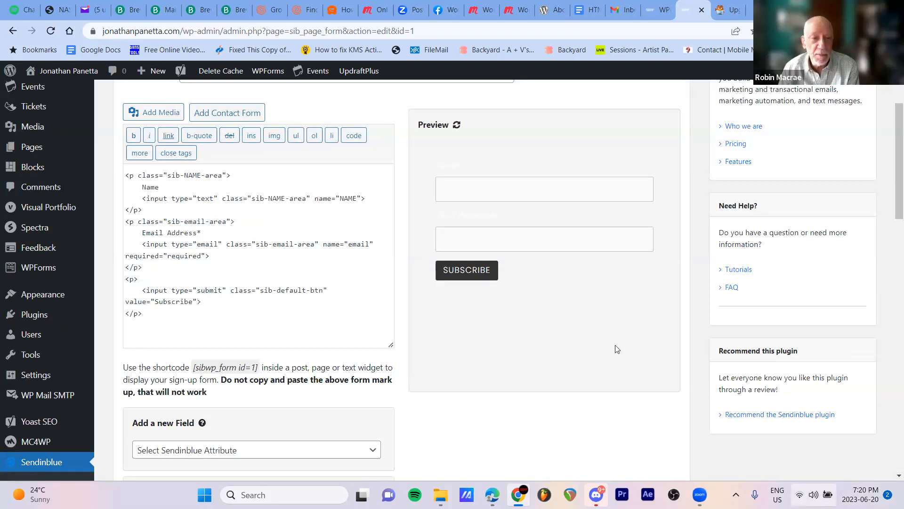
# Return to the start of the Default Form's settings and visit the site's public home page
pyautogui.scroll(1, 590, 356)
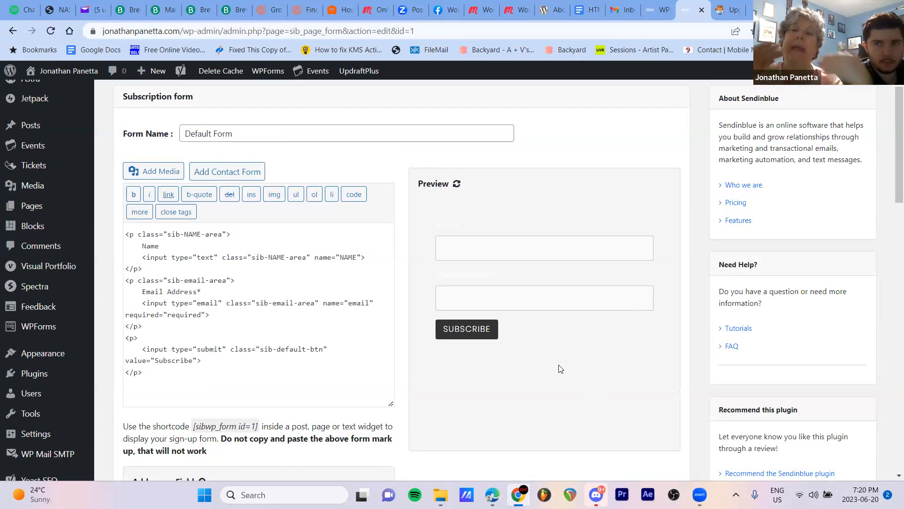
pyautogui.scroll(2, 57, 113)
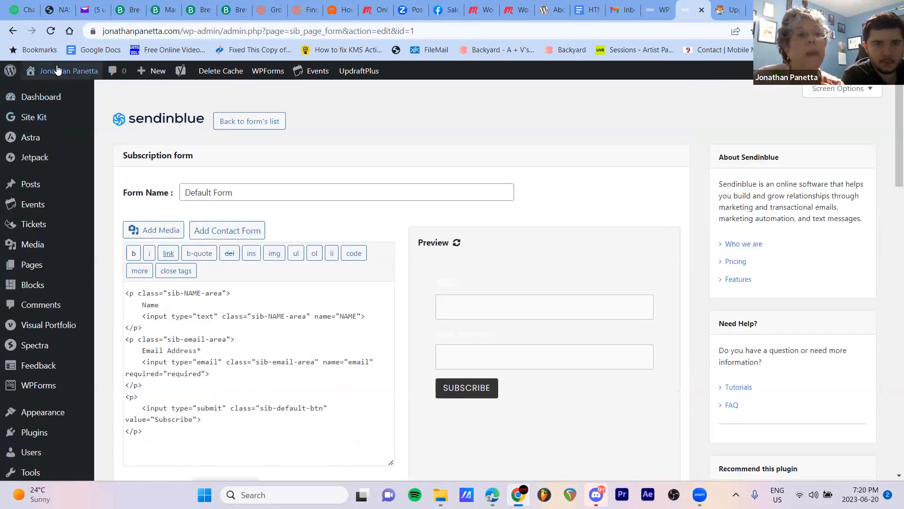
pyautogui.moveTo(56, 76)
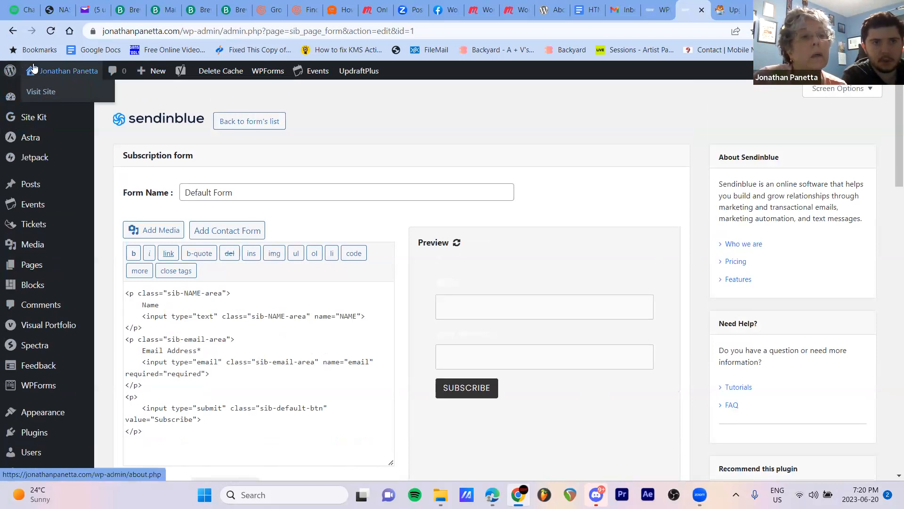
pyautogui.click(56, 93)
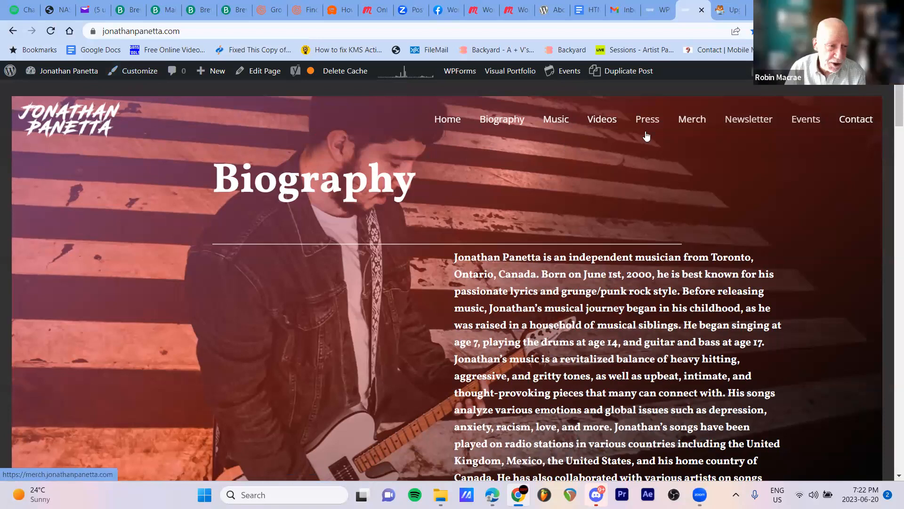
# Open the home page in the theme customizer and examine the Header Builder's elements and layout
pyautogui.click(141, 77)
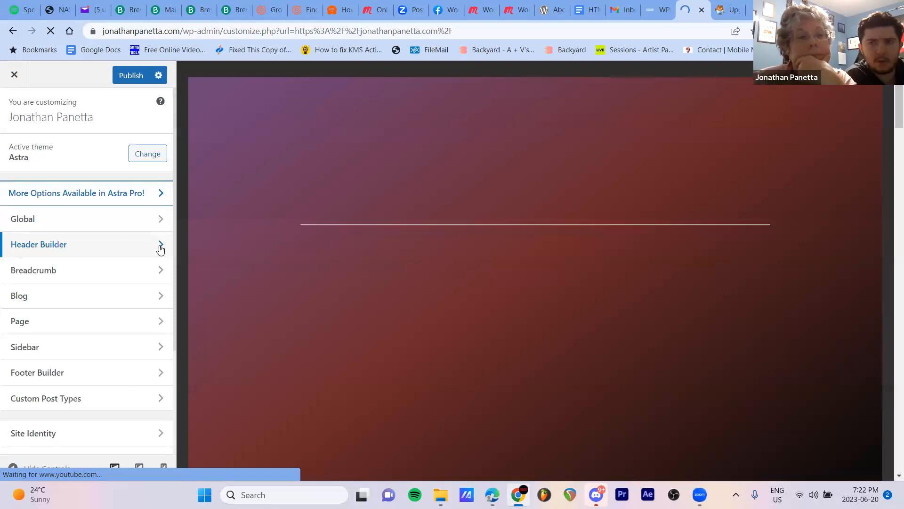
pyautogui.click(160, 245)
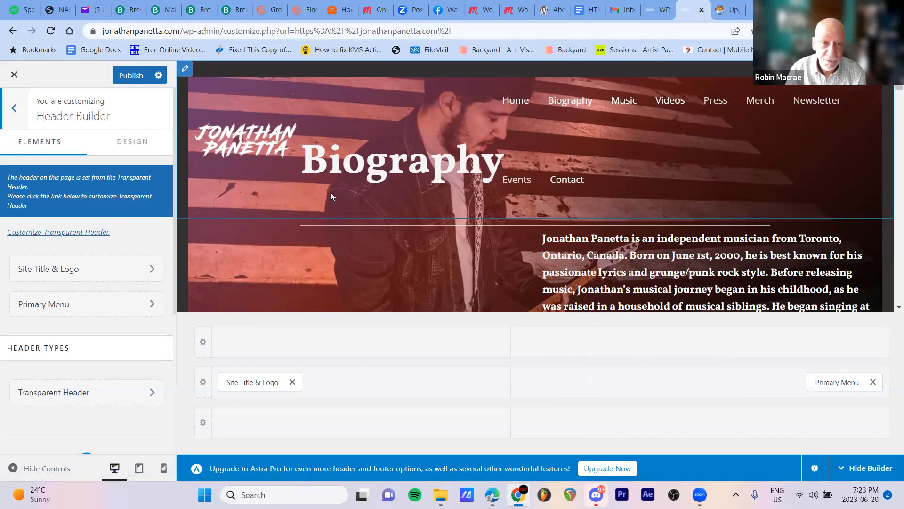
pyautogui.scroll(-2, 331, 193)
pyautogui.scroll(-2, 334, 200)
pyautogui.scroll(4, 368, 221)
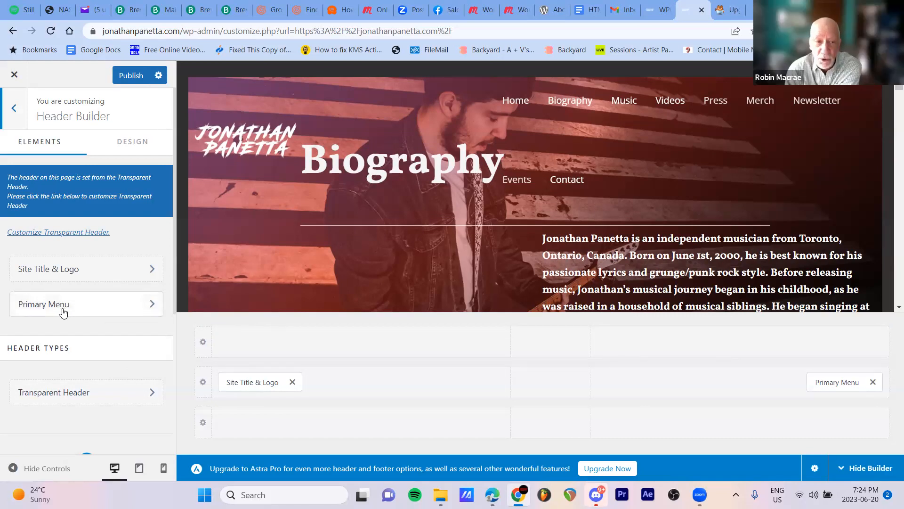
# Review the header's Site Title & Logo settings, including logo width, site title visibility and tagline, then return to the Header Builder
pyautogui.click(132, 272)
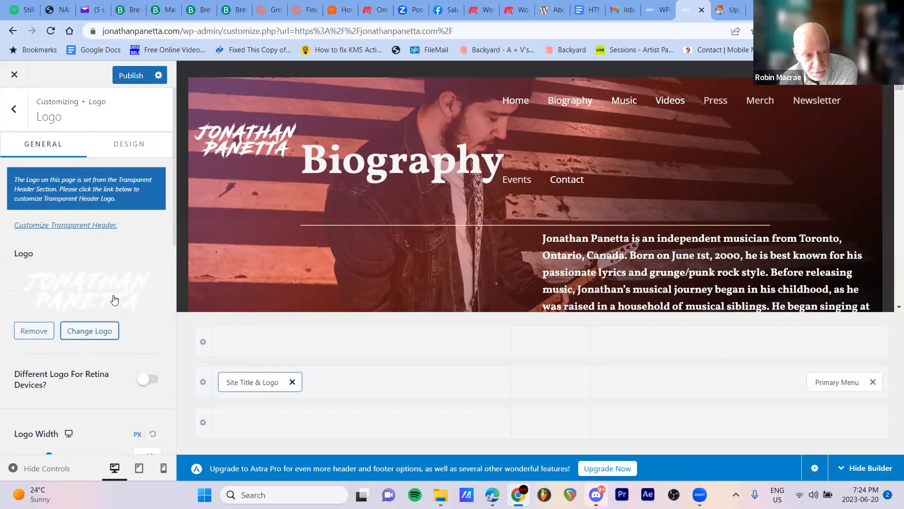
pyautogui.scroll(-3, 118, 308)
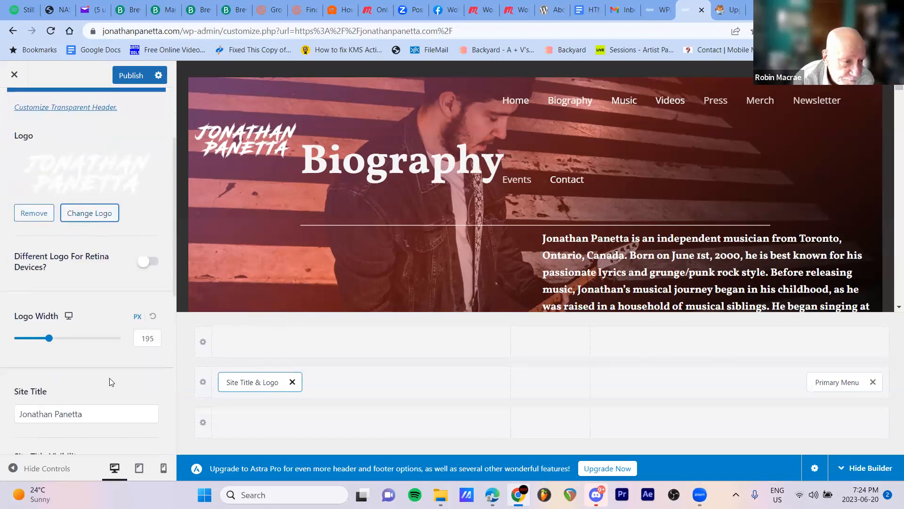
pyautogui.scroll(-2, 111, 382)
pyautogui.scroll(-3, 109, 382)
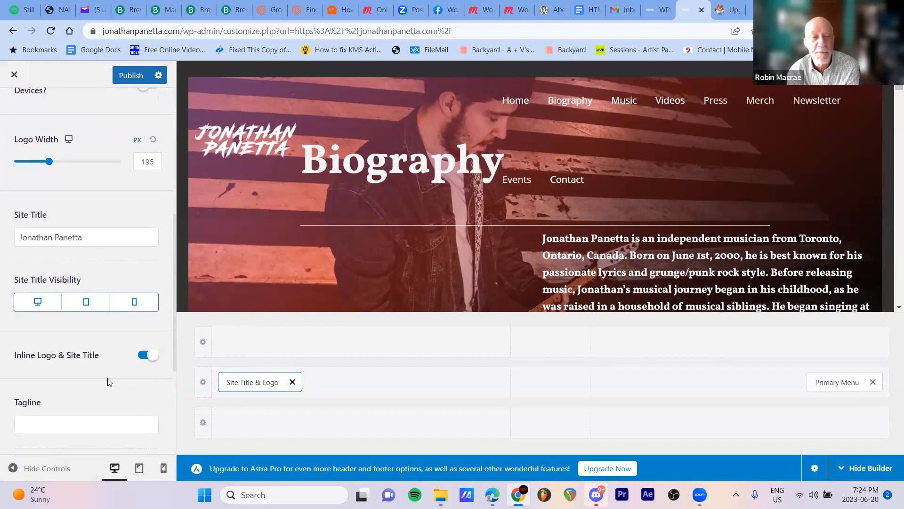
pyautogui.scroll(7, 110, 379)
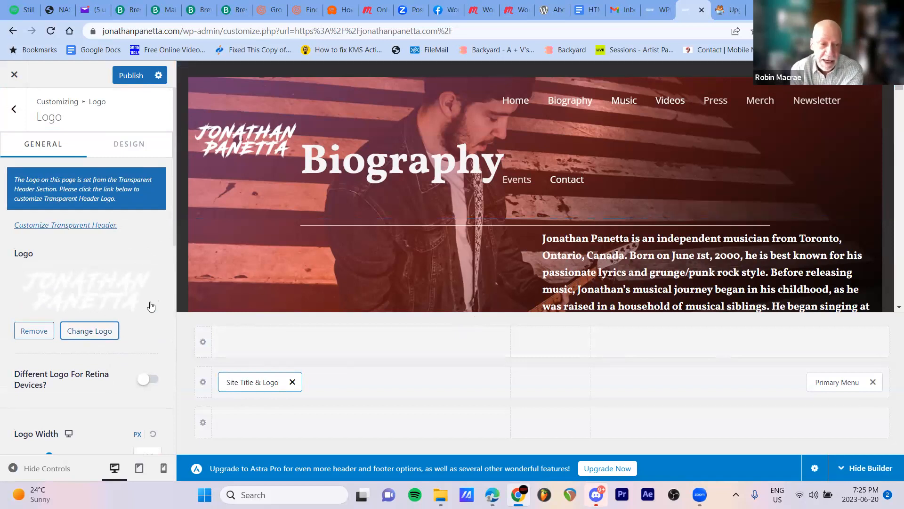
pyautogui.click(13, 109)
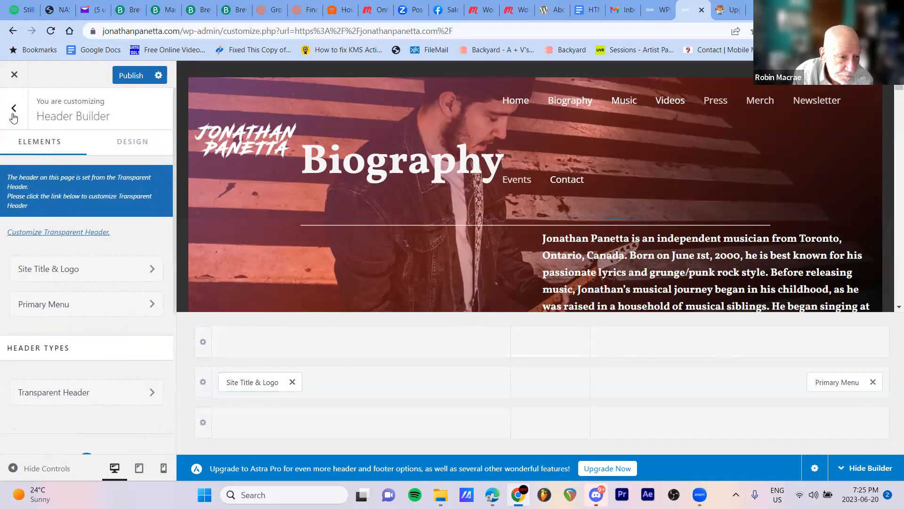
pyautogui.click(45, 268)
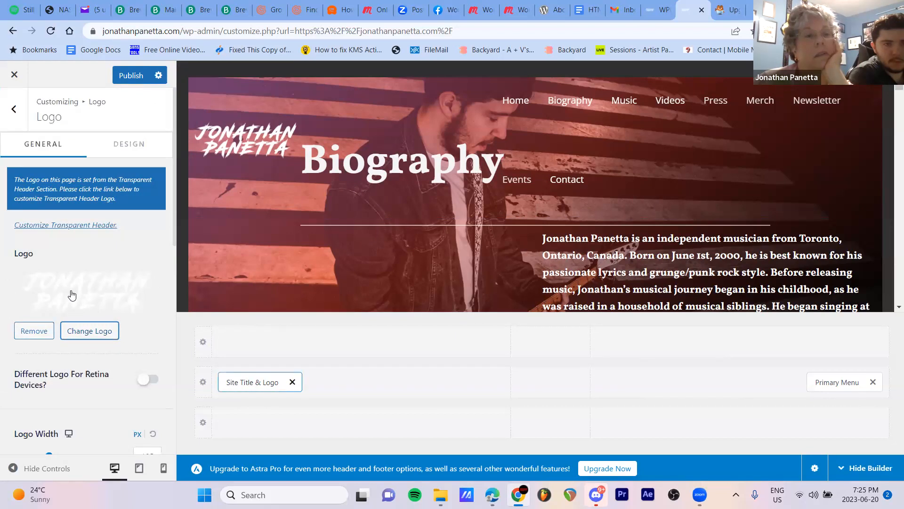
pyautogui.click(14, 113)
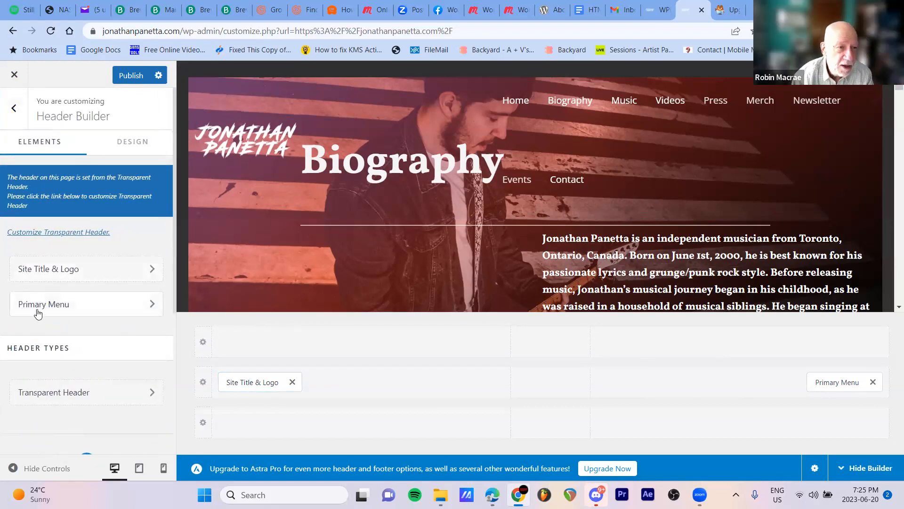
# Show the header's design settings and open its top margin for editing
pyautogui.click(125, 149)
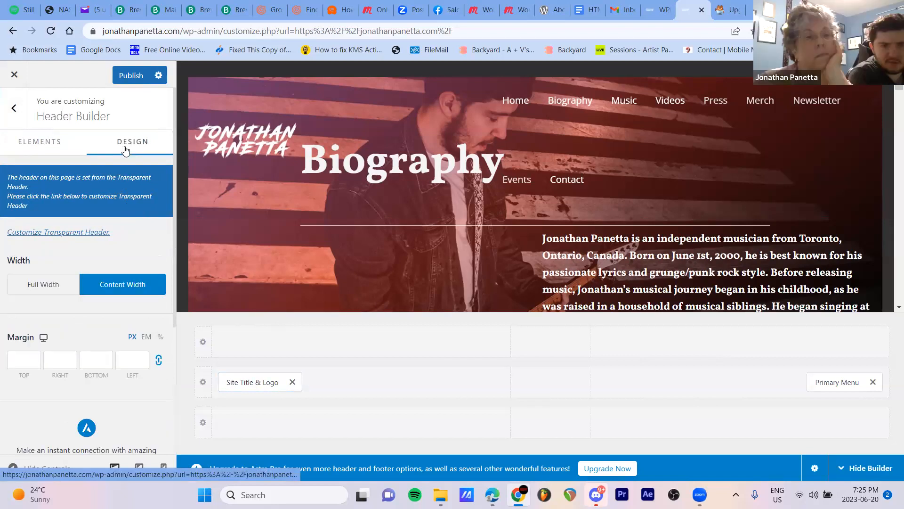
pyautogui.click(20, 353)
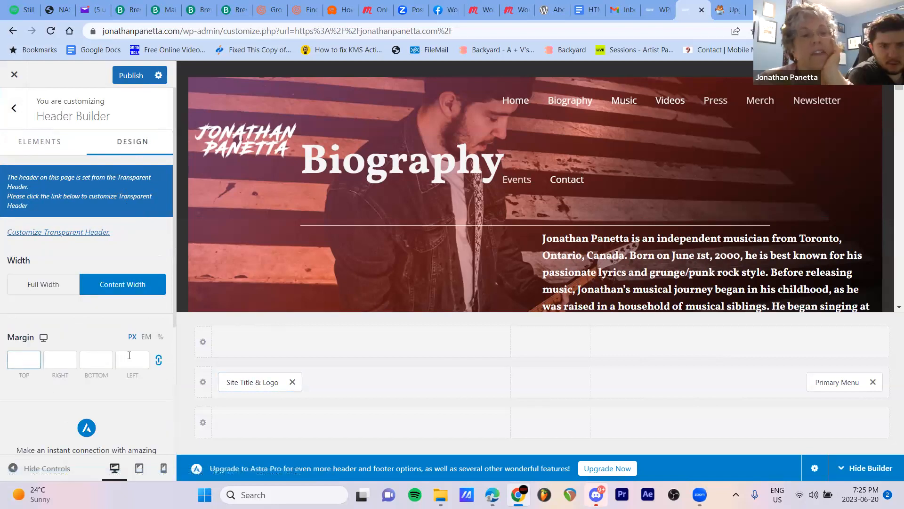
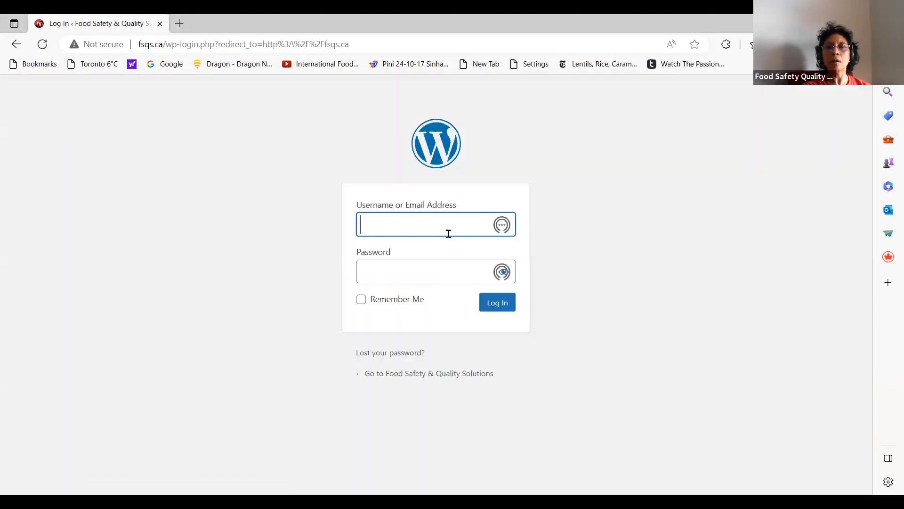
# Log in to the fsqs.ca WordPress site with the administrator username and the account password
pyautogui.write('mainad')
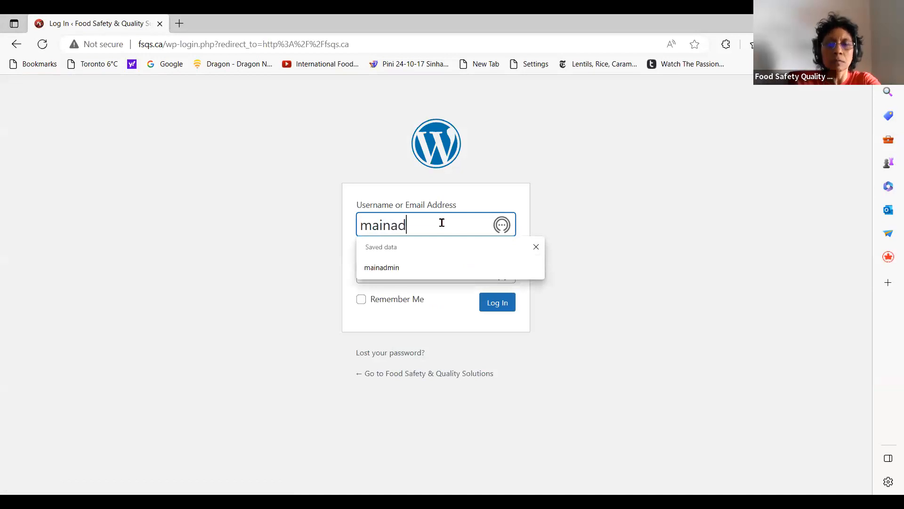
pyautogui.write('min')
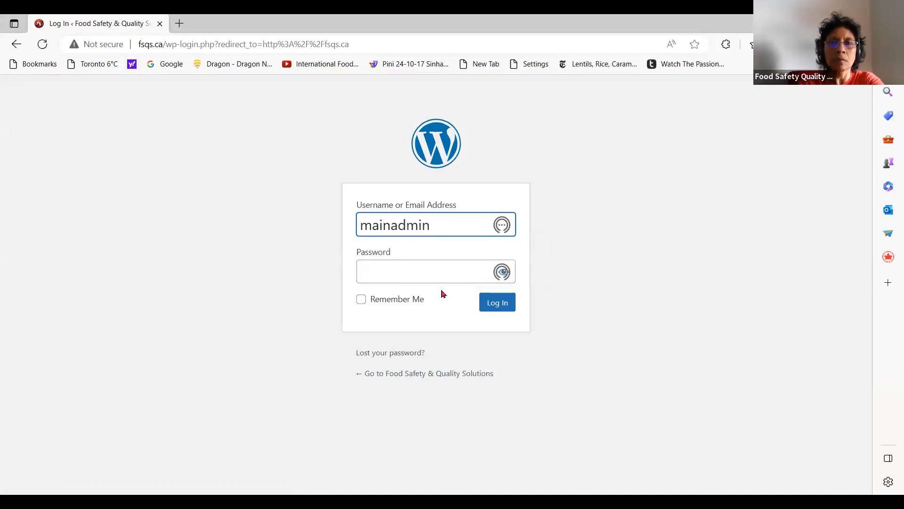
pyautogui.click(434, 272)
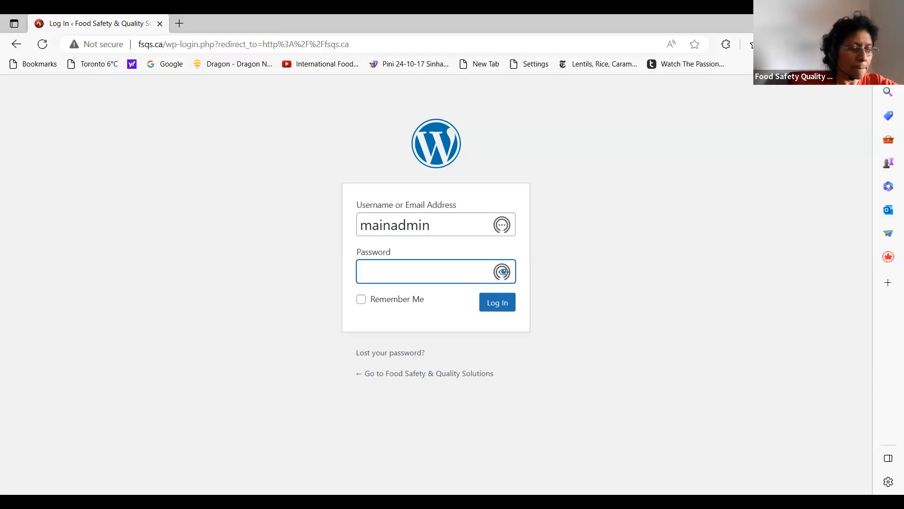
pyautogui.write('*')
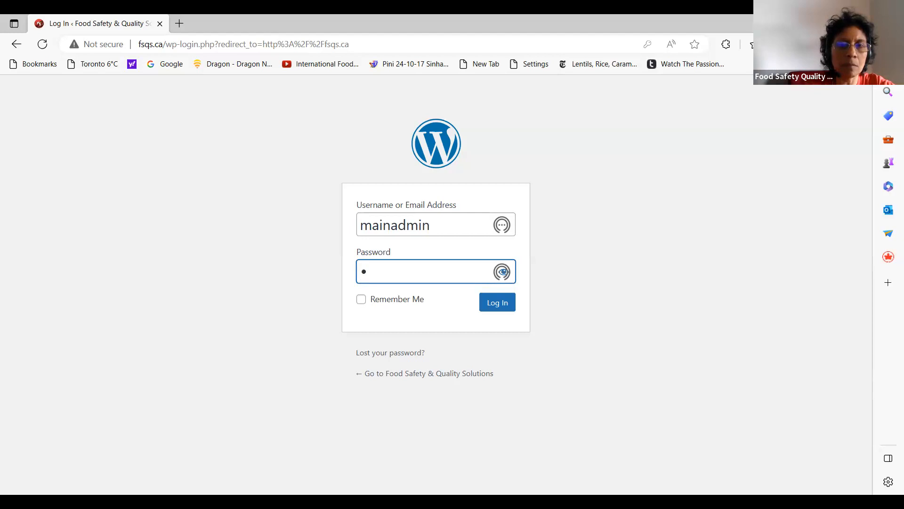
pyautogui.write('**')
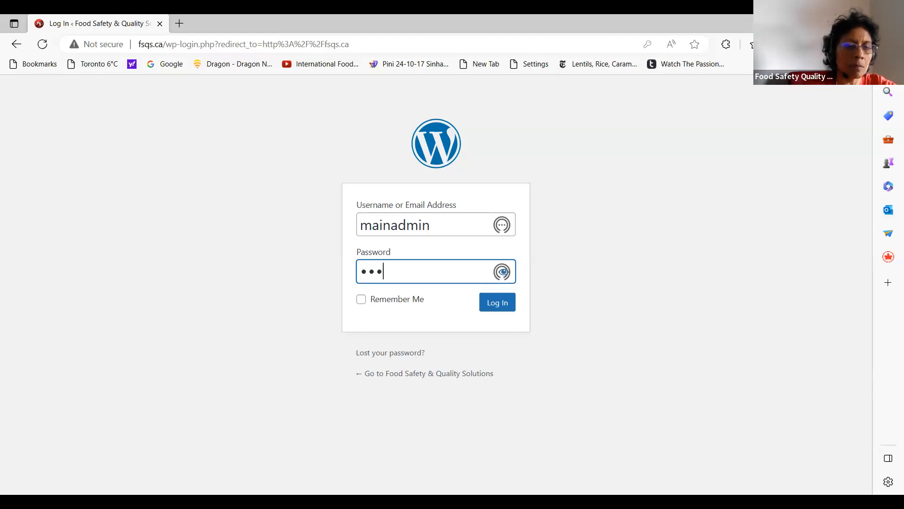
pyautogui.write('**')
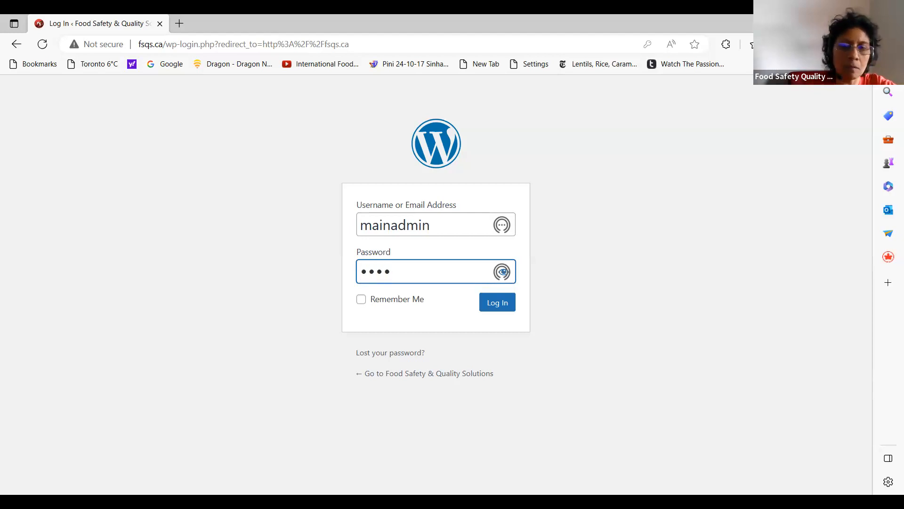
pyautogui.write('**')
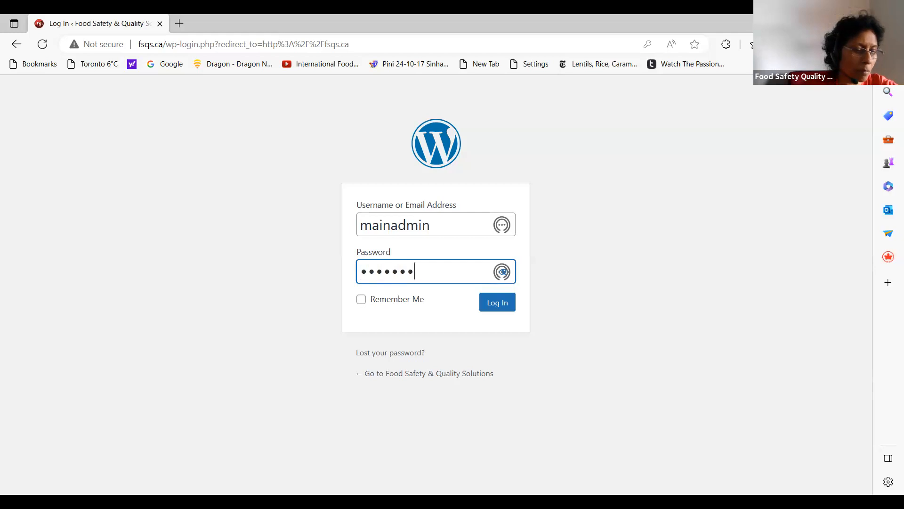
pyautogui.write('**')
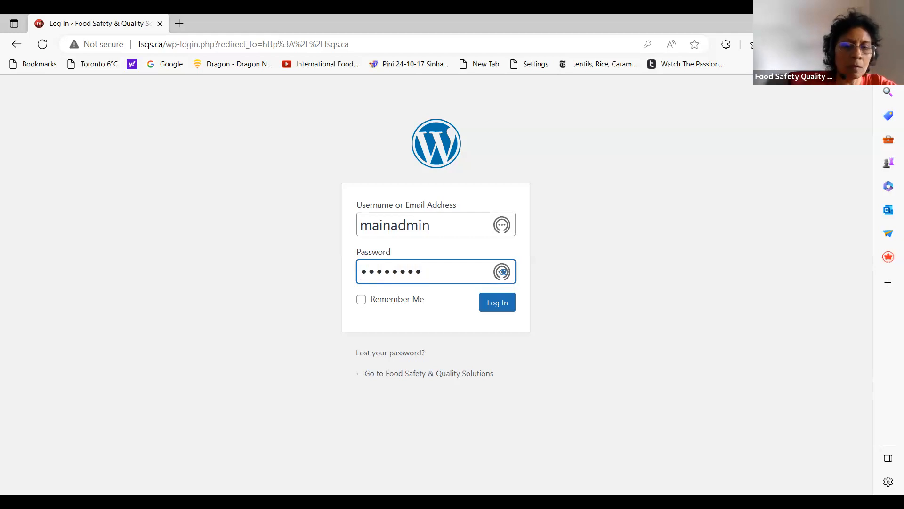
pyautogui.write('*')
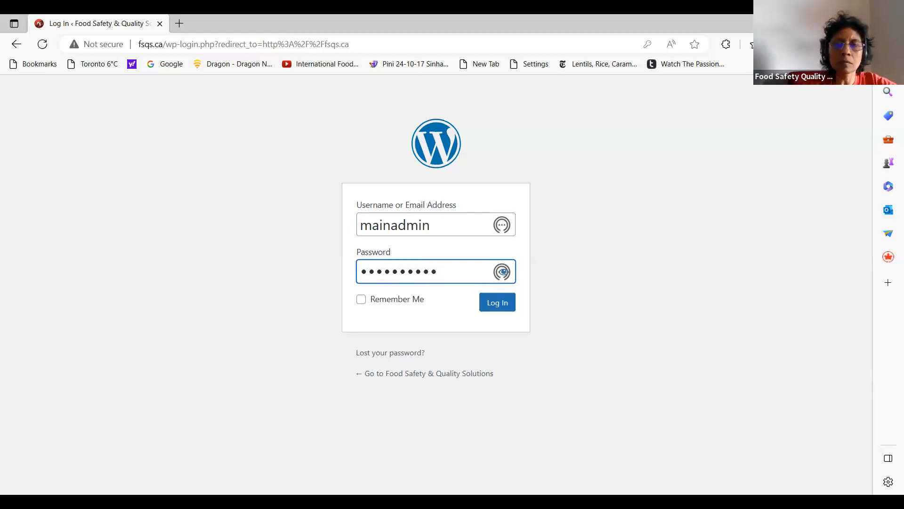
pyautogui.click(494, 307)
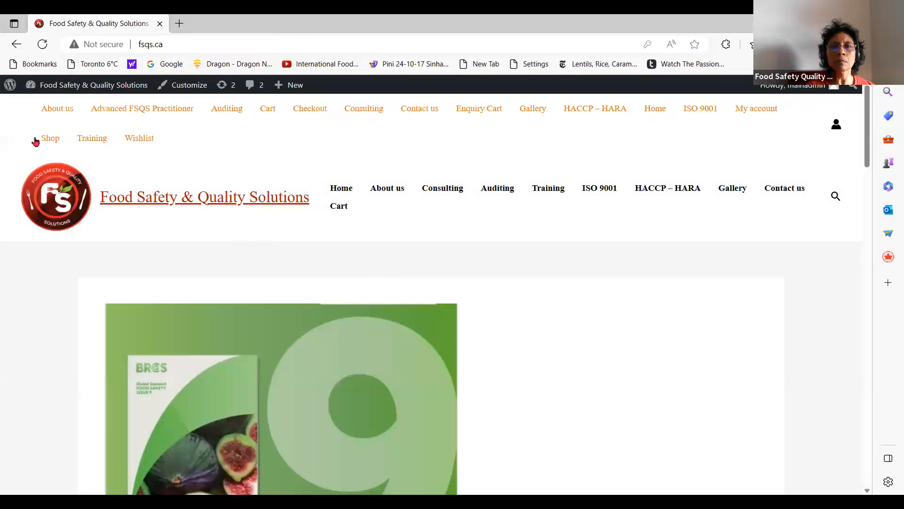
# Open the site's dashboard and check its installed plugins and the featured plugins offered for installation
pyautogui.moveTo(34, 86)
pyautogui.click(38, 107)
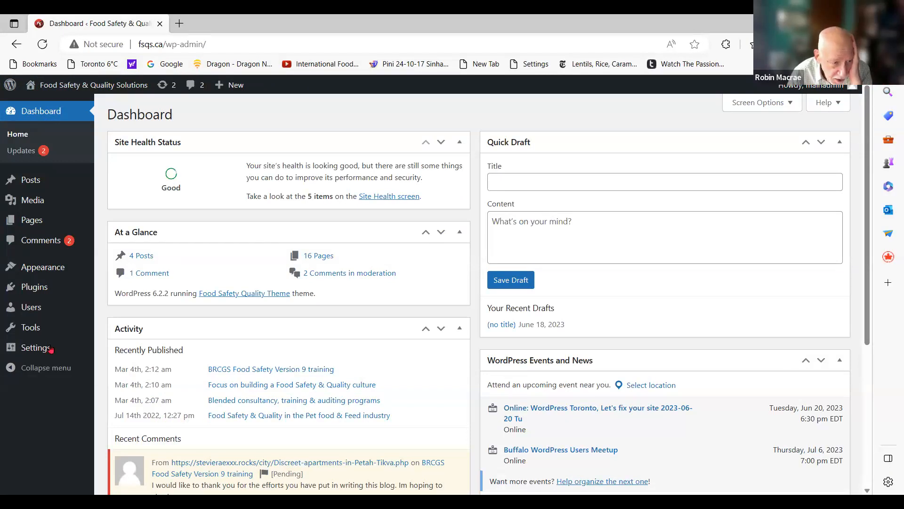
pyautogui.click(41, 286)
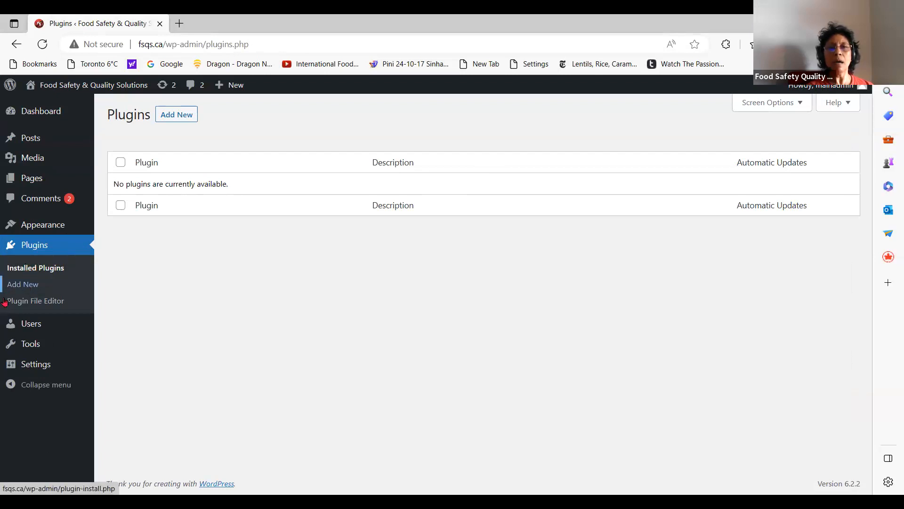
pyautogui.click(30, 285)
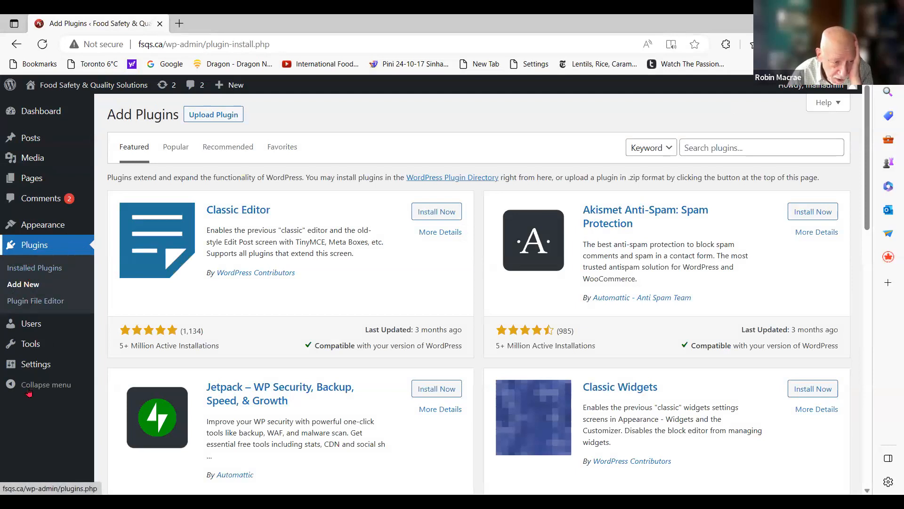
# Find the Home page in the site's page list and open it in the block editor
pyautogui.click(31, 182)
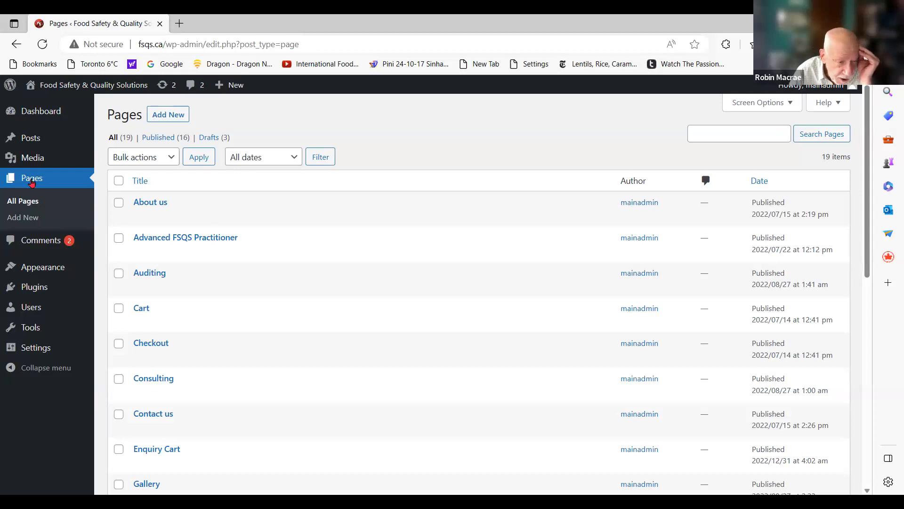
pyautogui.moveTo(870, 257); pyautogui.dragTo(871, 351)
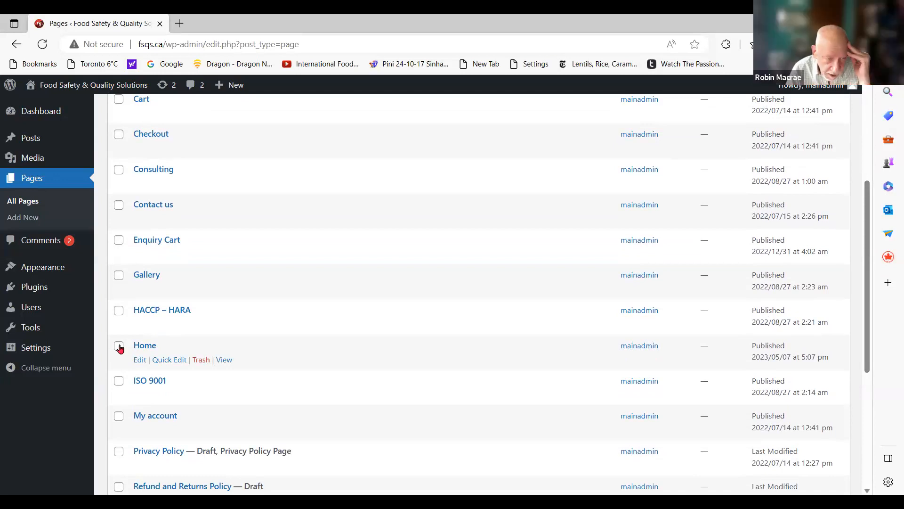
pyautogui.click(139, 361)
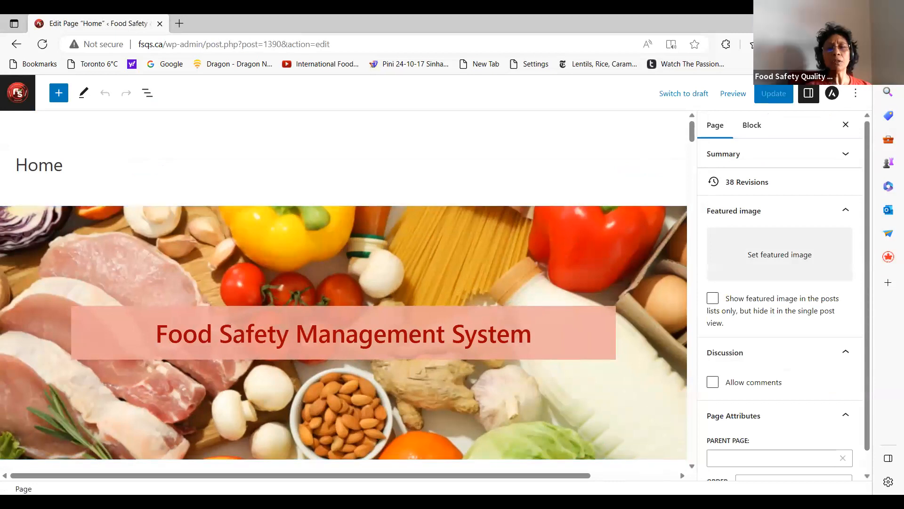
# Examine the Home page's content from the Food Safety Management System banner down to the client testimonials, then return to the banner
pyautogui.click(488, 416)
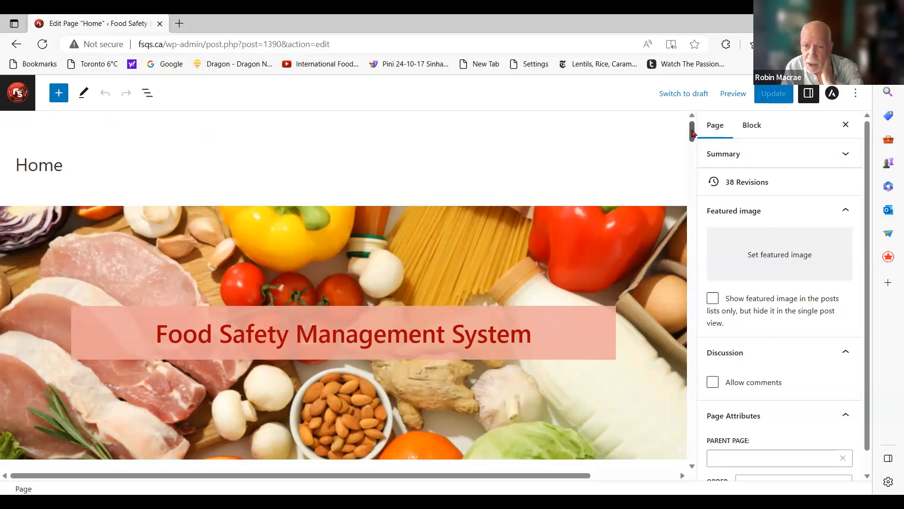
pyautogui.click(395, 167)
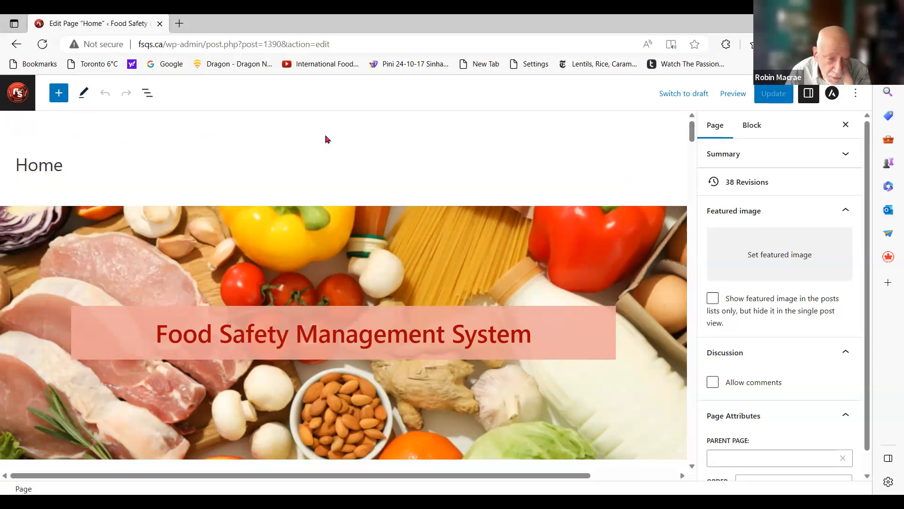
pyautogui.moveTo(692, 126); pyautogui.dragTo(693, 329)
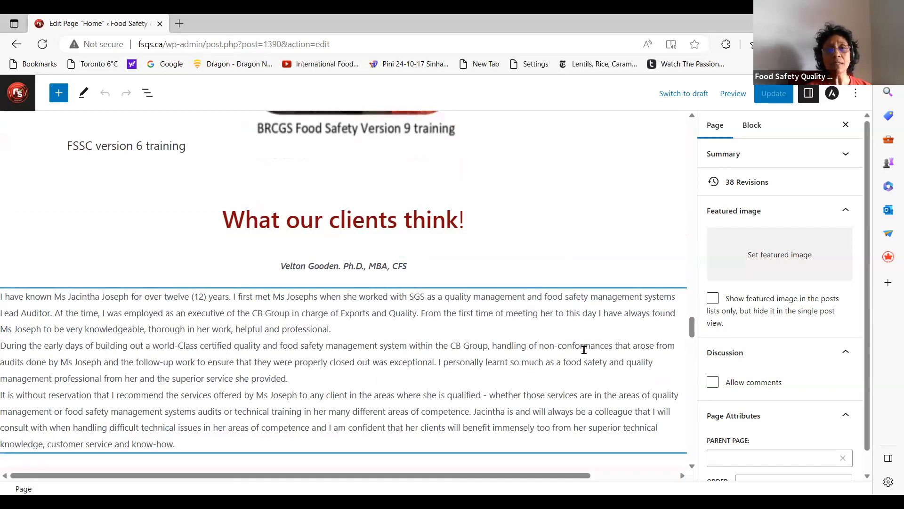
pyautogui.moveTo(692, 330); pyautogui.dragTo(690, 133)
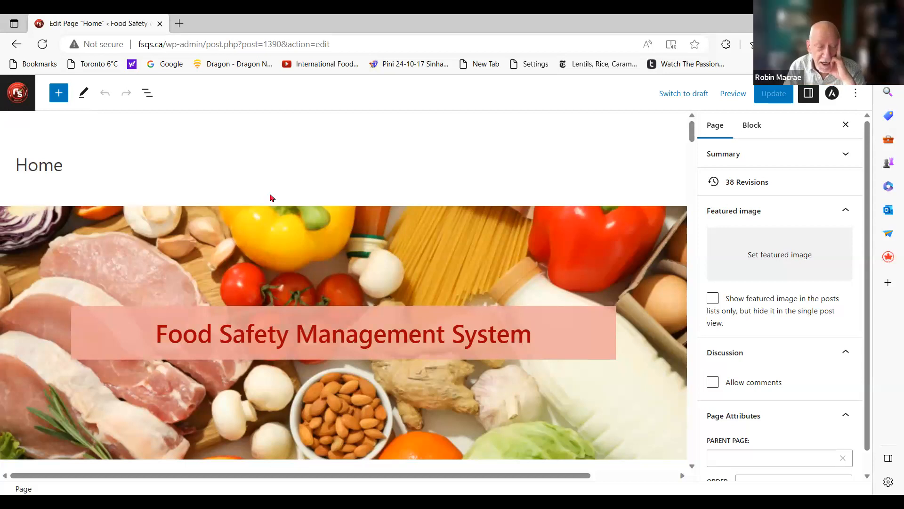
pyautogui.click(372, 164)
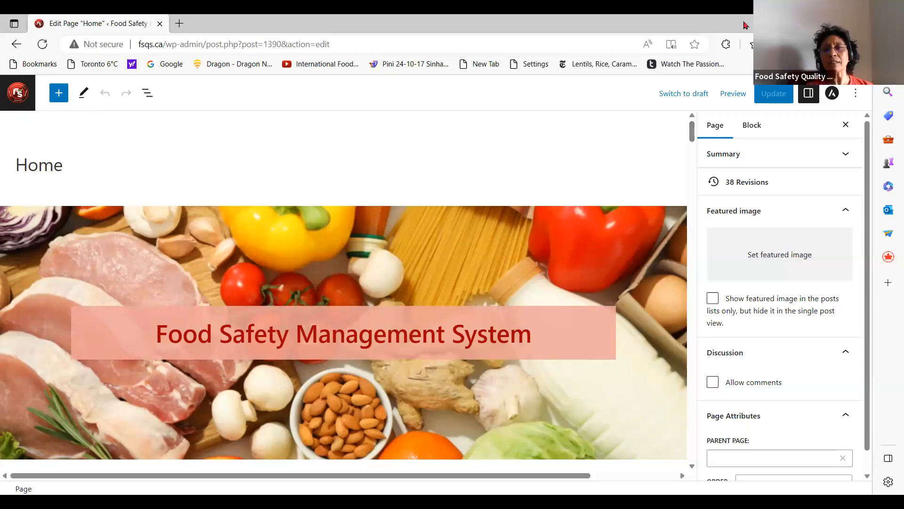
pyautogui.click(458, 167)
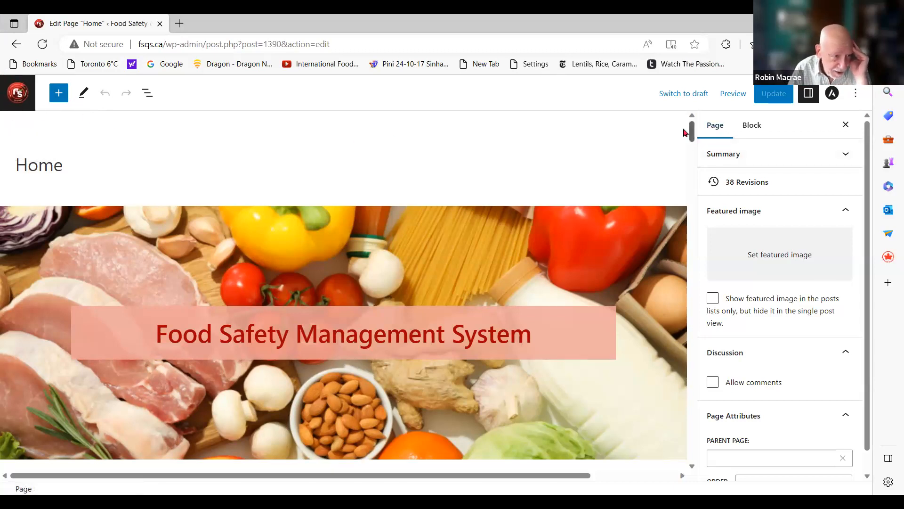
# Leave the Home page editor and open the site's Reading settings
pyautogui.click(19, 93)
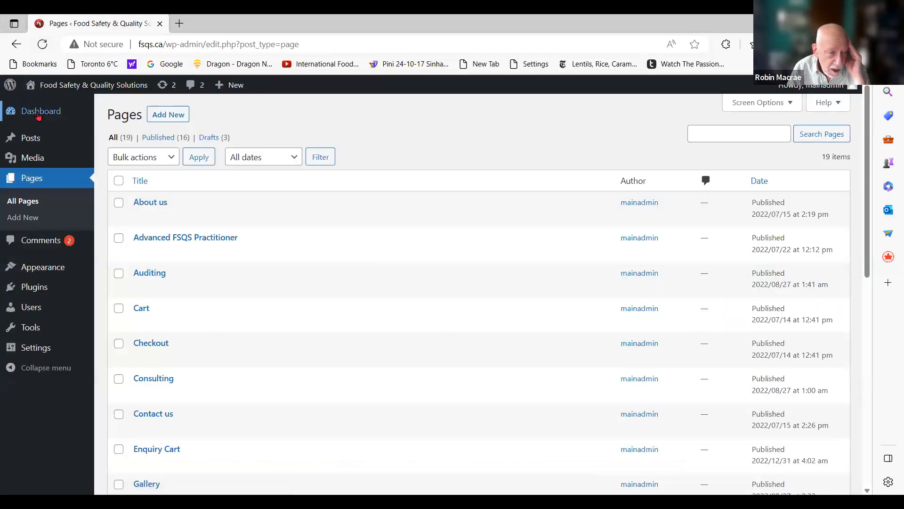
pyautogui.click(39, 114)
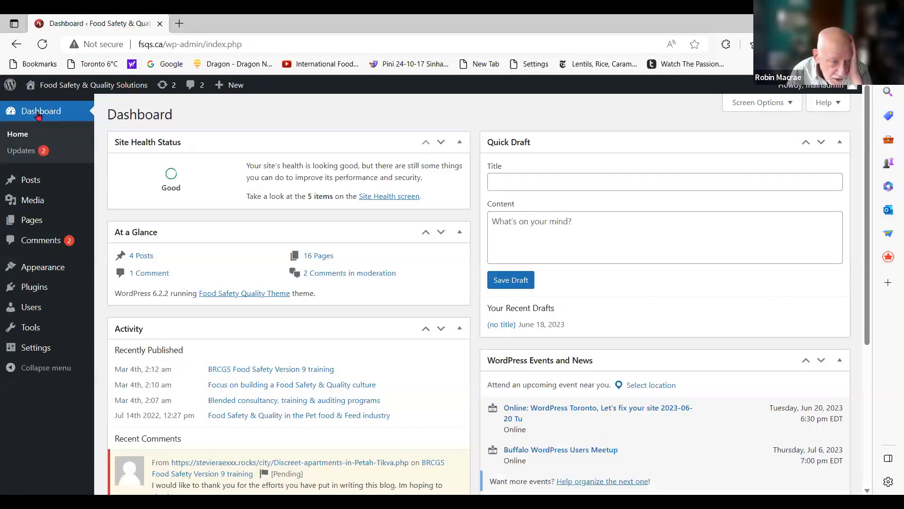
pyautogui.click(29, 223)
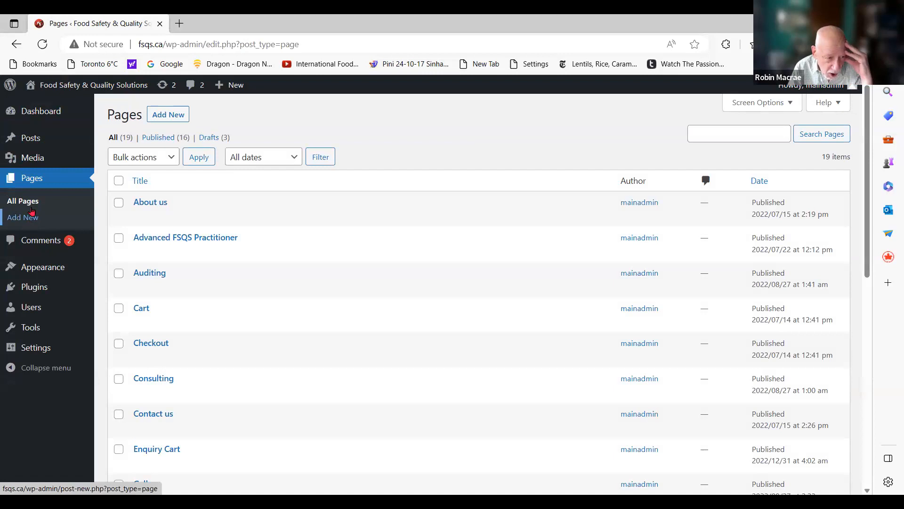
pyautogui.click(38, 348)
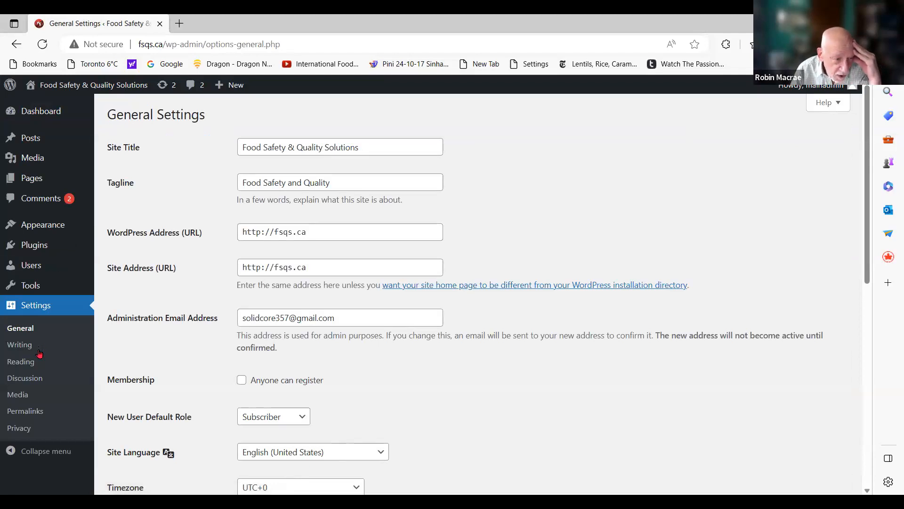
pyautogui.click(26, 363)
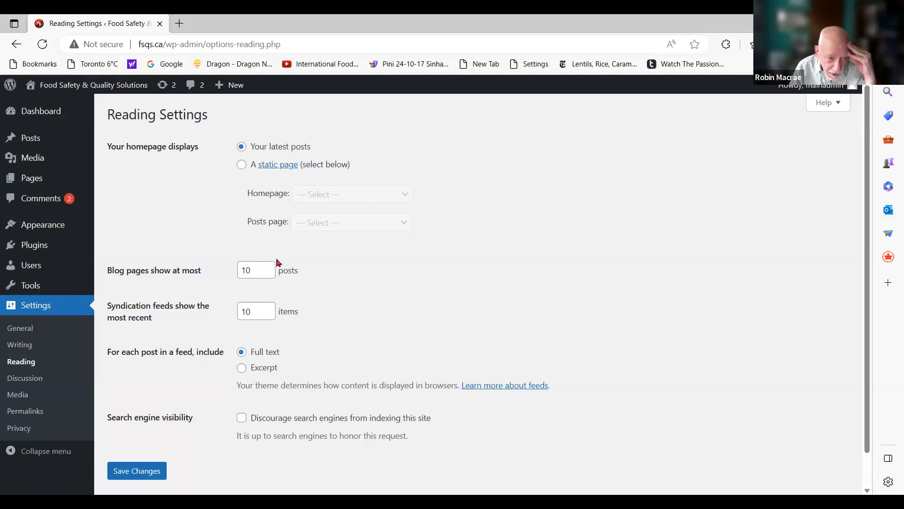
pyautogui.click(279, 165)
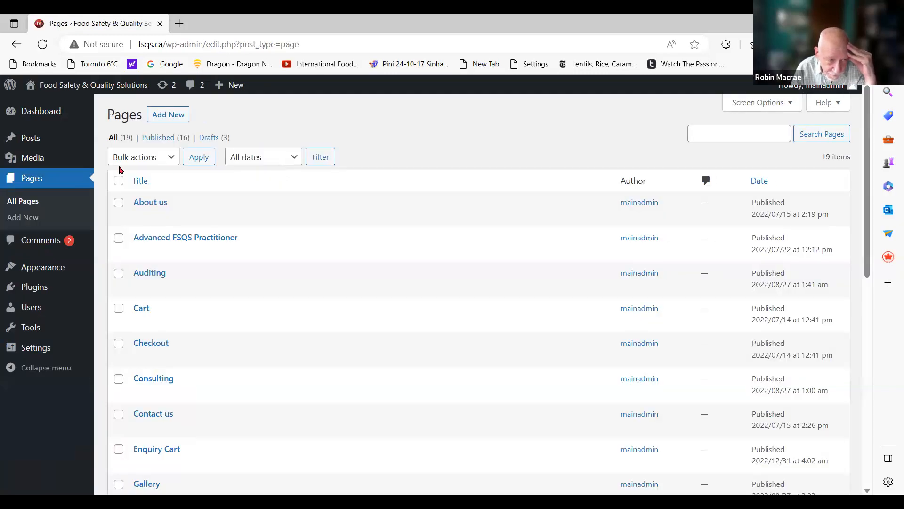
pyautogui.click(33, 184)
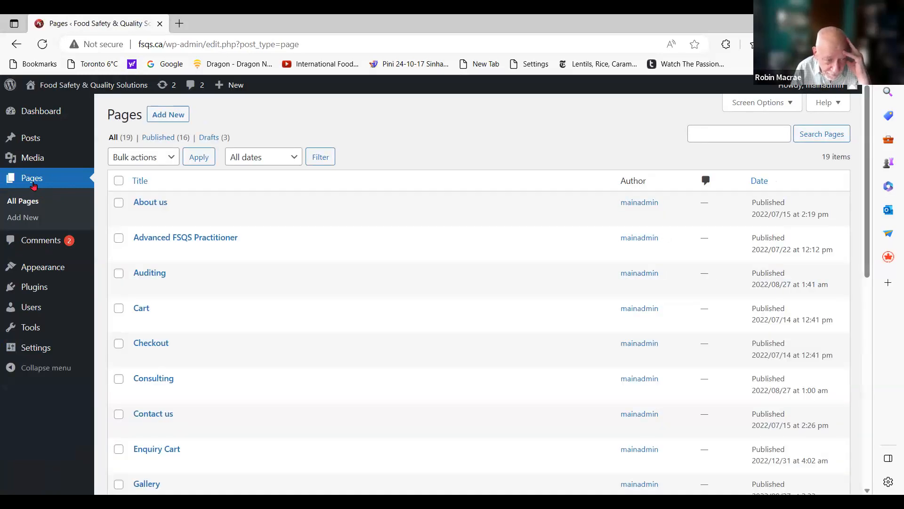
pyautogui.click(15, 46)
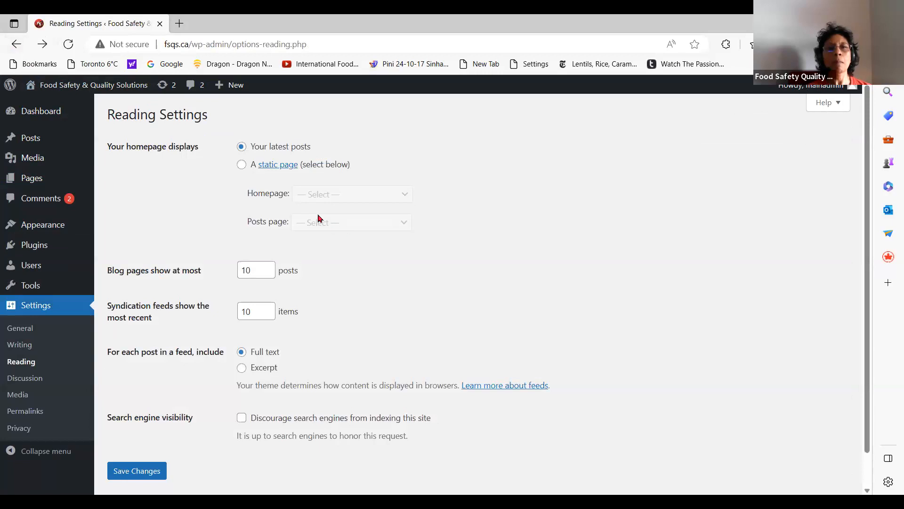
# Set the site's homepage to display the static page Home and save the Reading settings
pyautogui.click(241, 165)
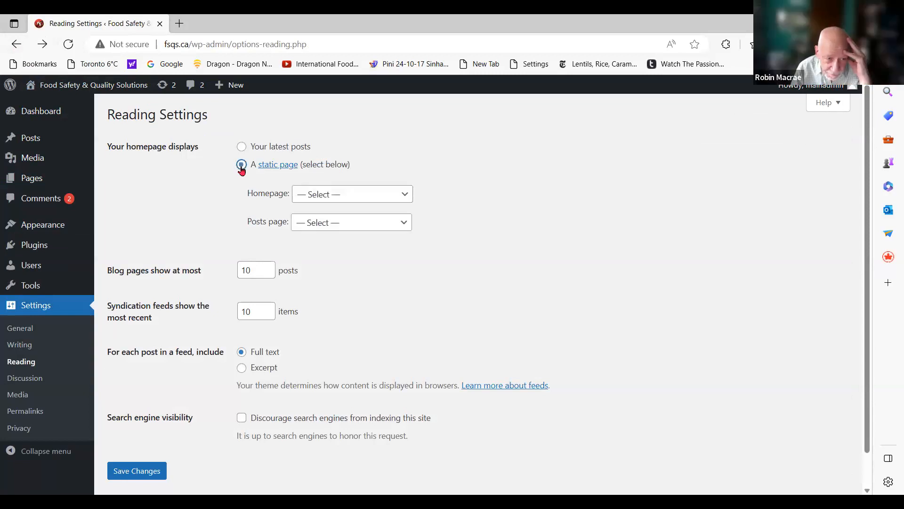
pyautogui.click(404, 196)
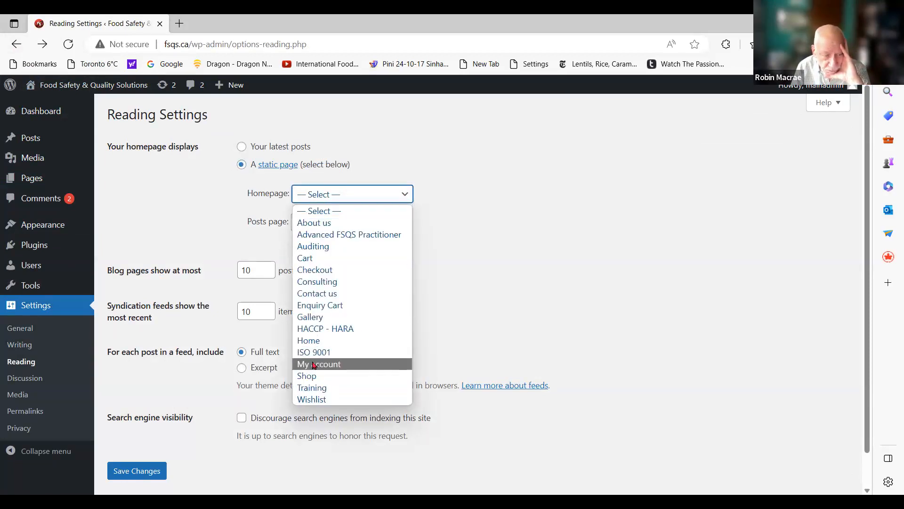
pyautogui.click(317, 344)
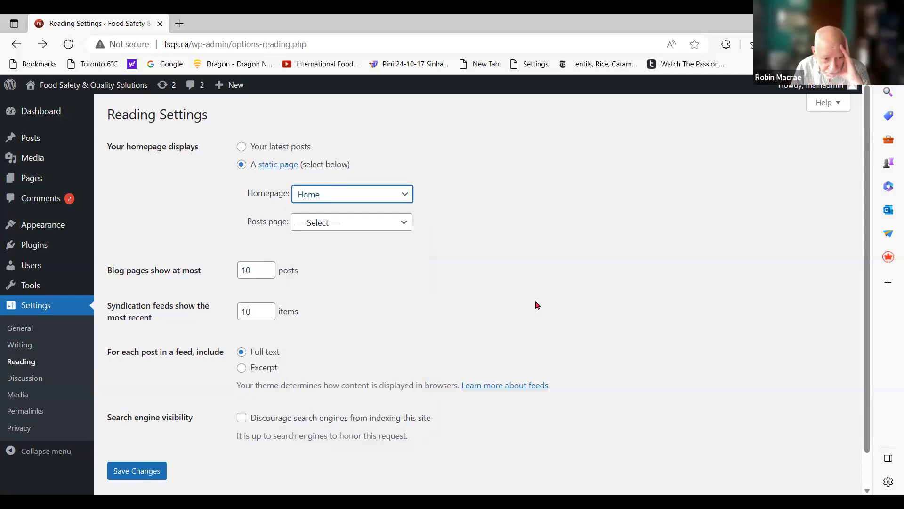
pyautogui.click(144, 472)
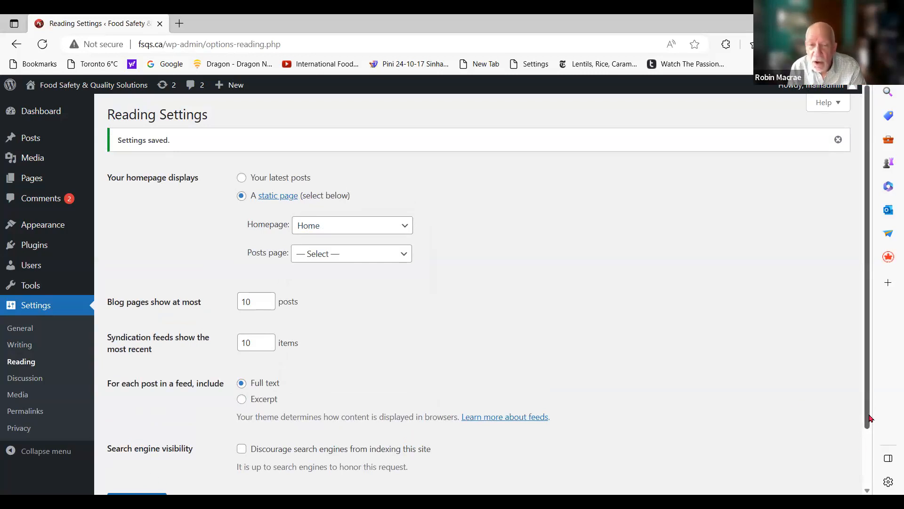
pyautogui.moveTo(871, 418); pyautogui.dragTo(872, 448)
pyautogui.click(141, 466)
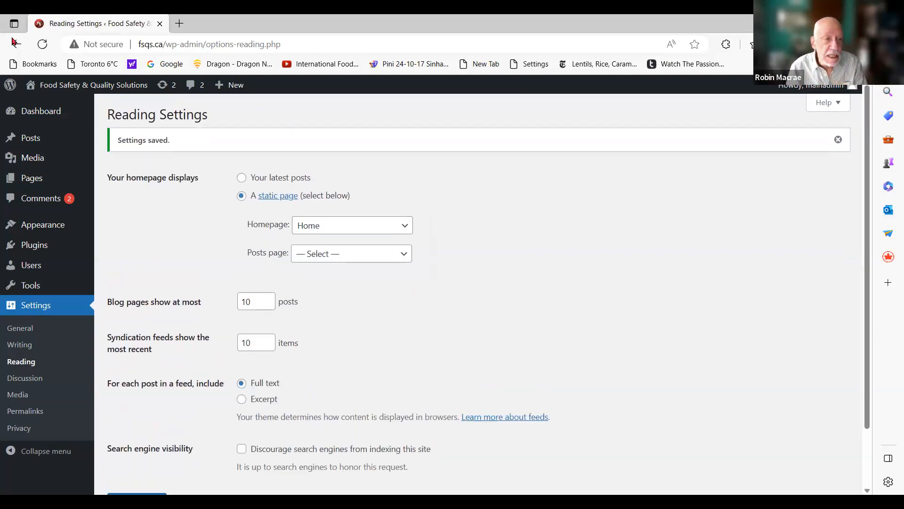
# Open fsqs.ca in a new browser tab and check the live homepage down to the What we offer section
pyautogui.moveTo(41, 116)
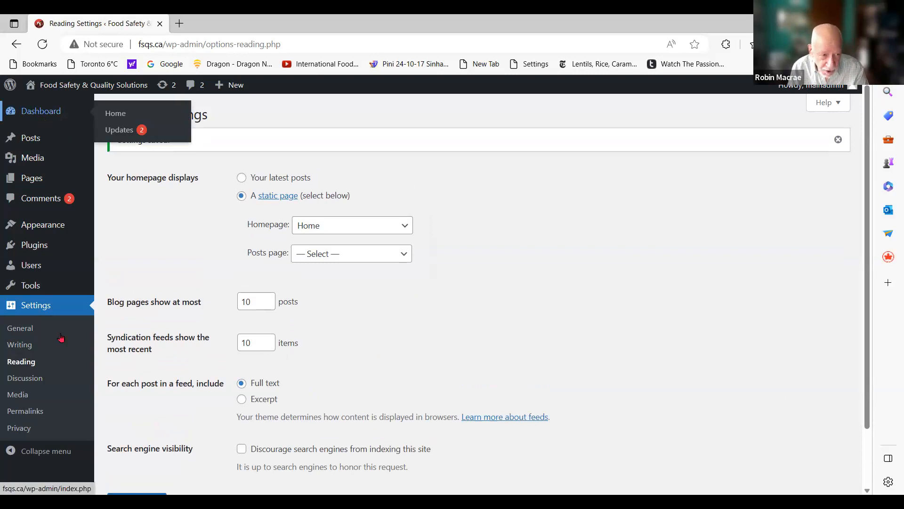
pyautogui.moveTo(175, 276)
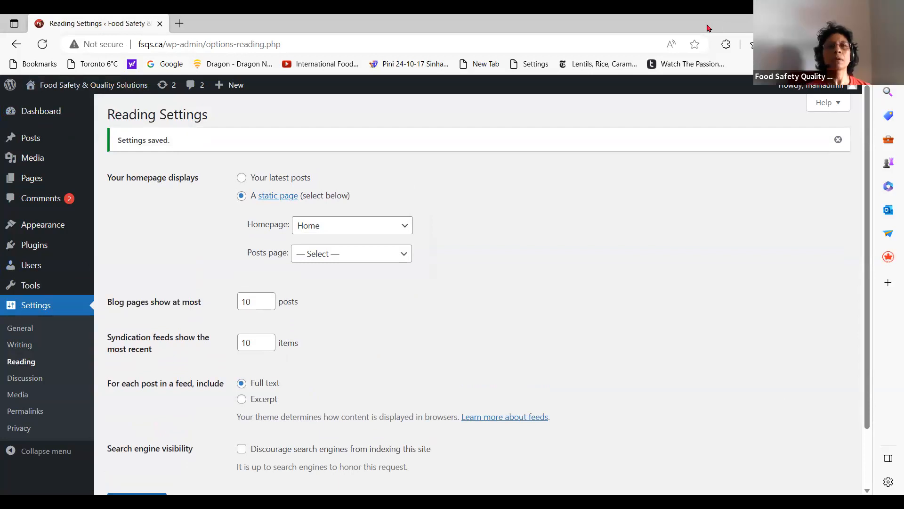
pyautogui.click(179, 23)
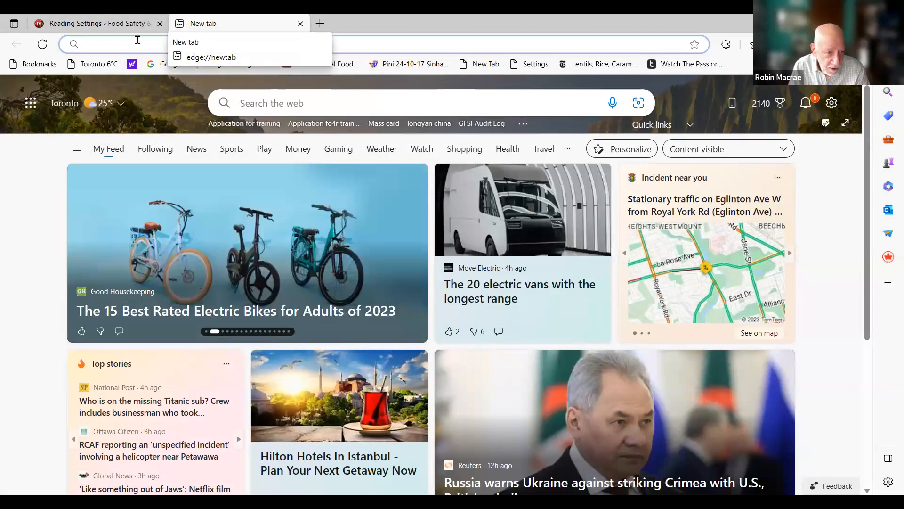
pyautogui.write('fsq')
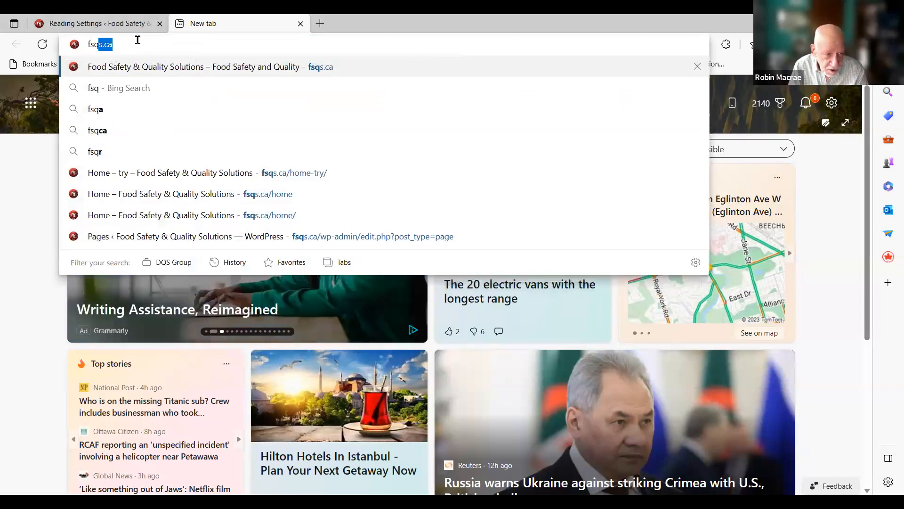
pyautogui.write('s.c')
pyautogui.press('Return')
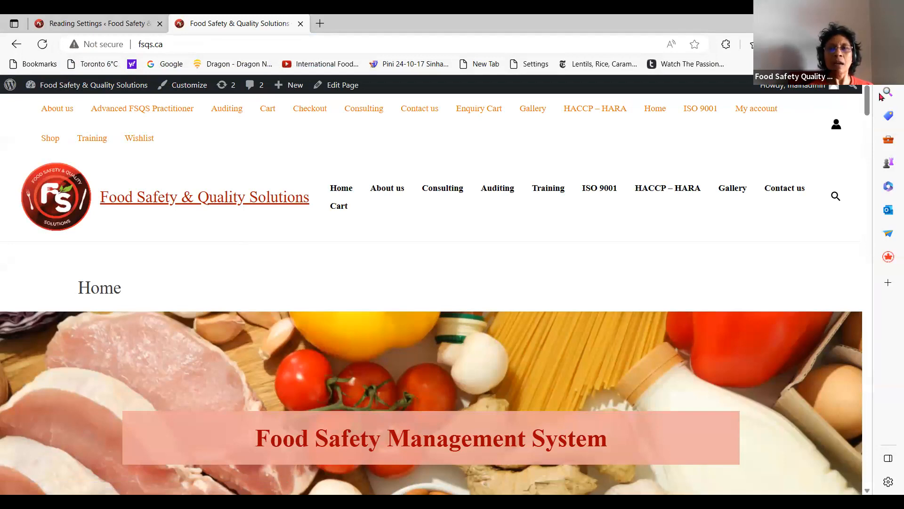
pyautogui.scroll(-3, 869, 135)
pyautogui.scroll(-10, 870, 135)
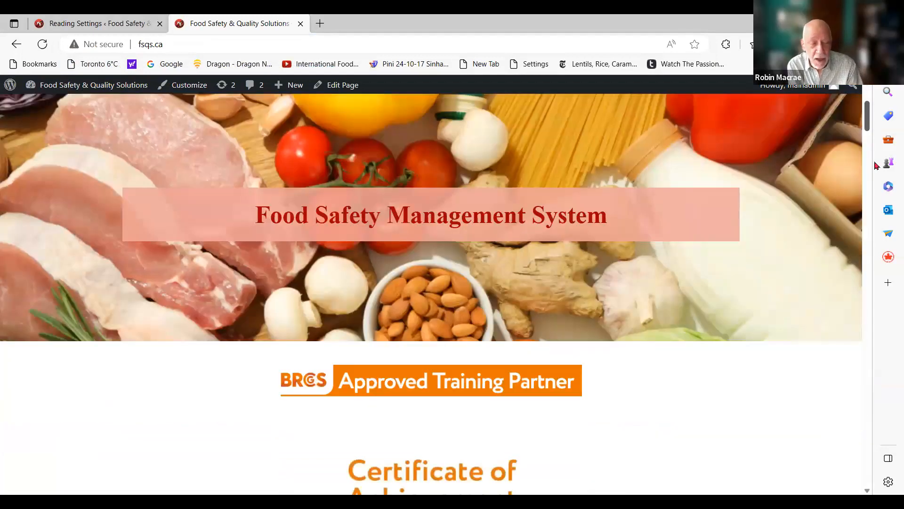
pyautogui.scroll(-15, 892, 375)
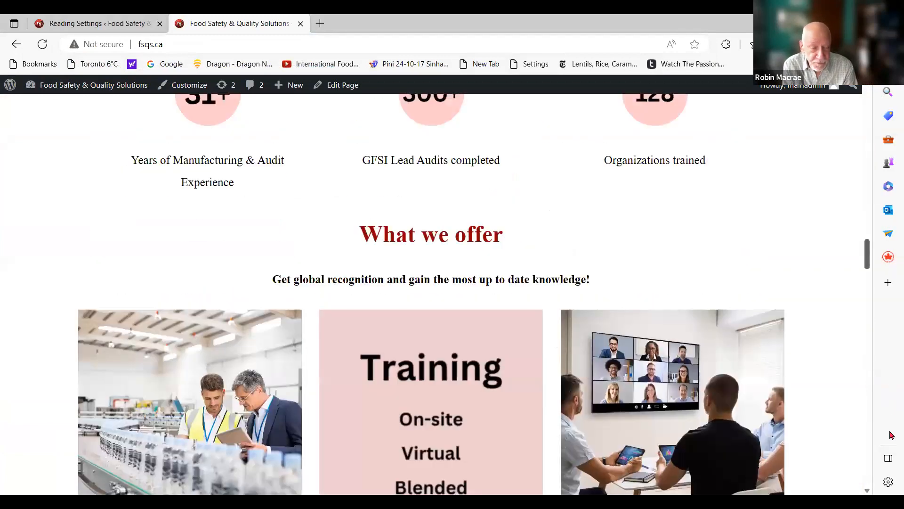
pyautogui.scroll(20, 773, 182)
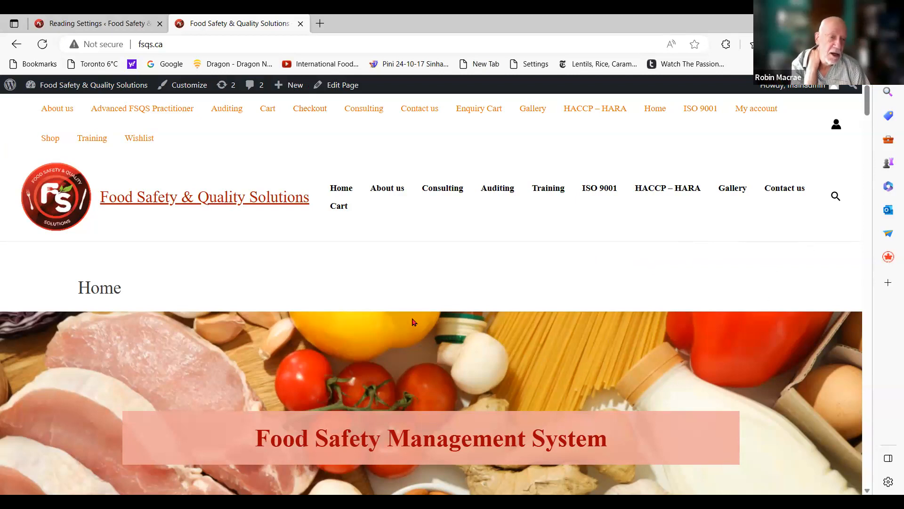
# Open the live homepage in the theme Customizer
pyautogui.moveTo(72, 95)
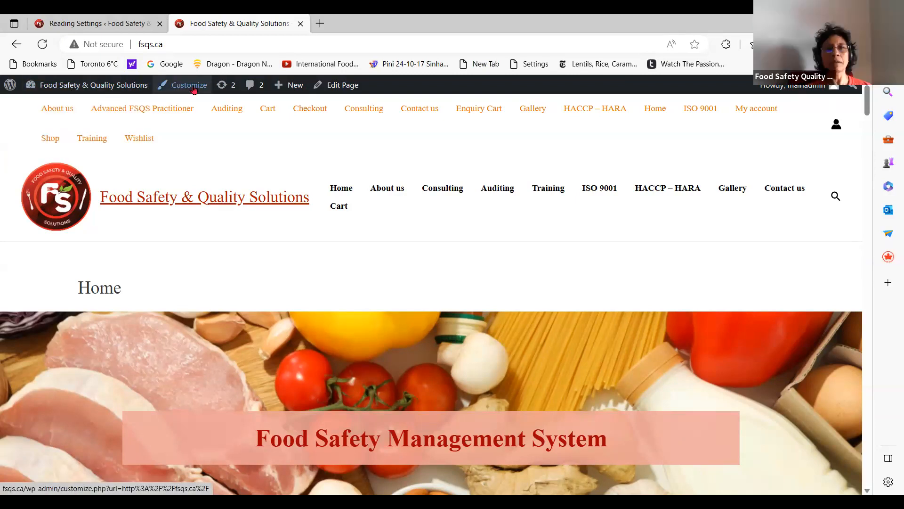
pyautogui.click(193, 90)
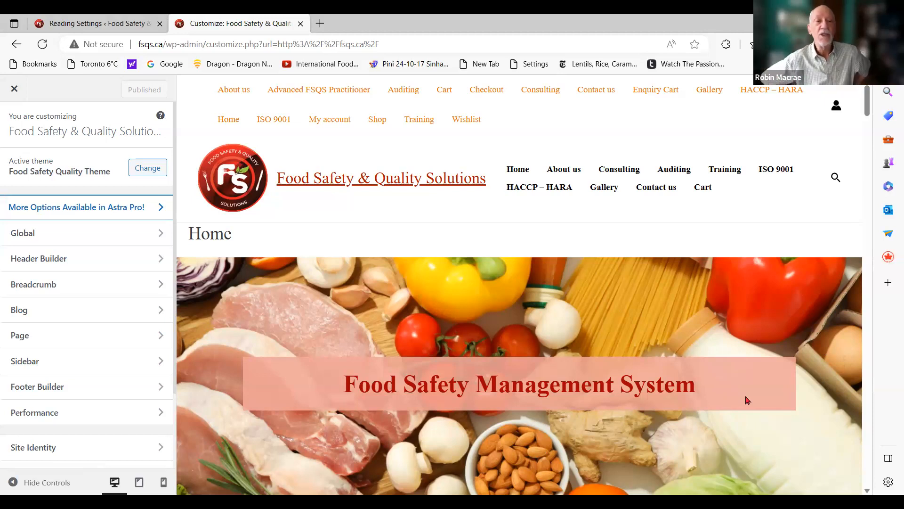
# Examine the homepage preview from the Food Safety Management System banner down to the client testimonials, and return to the header
pyautogui.scroll(-1, 747, 401)
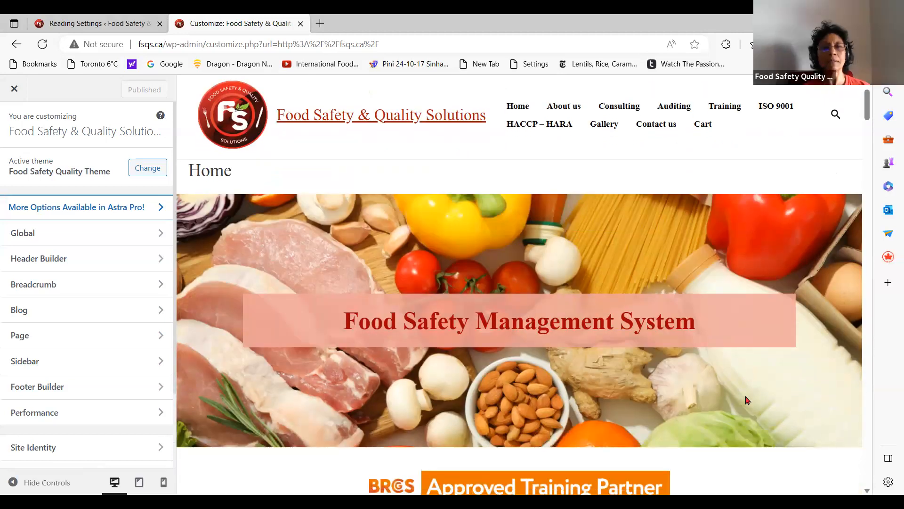
pyautogui.scroll(-10, 747, 401)
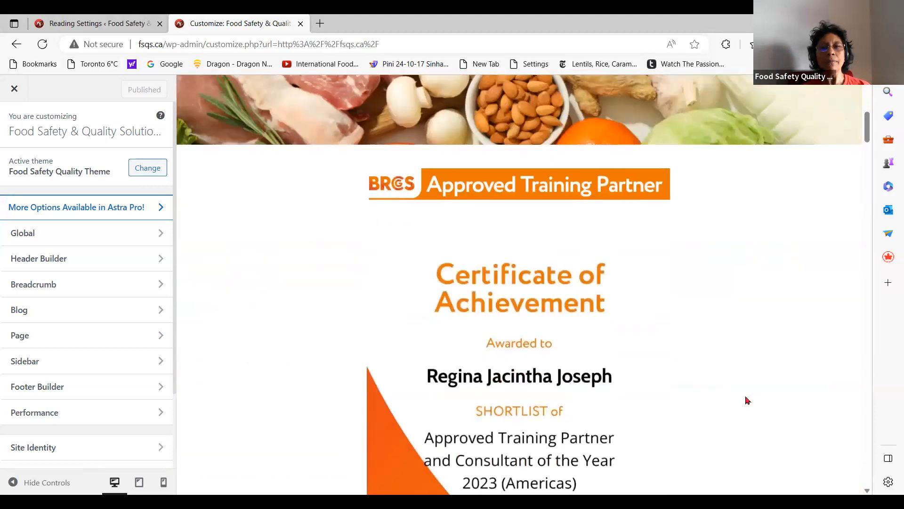
pyautogui.scroll(-1, 748, 401)
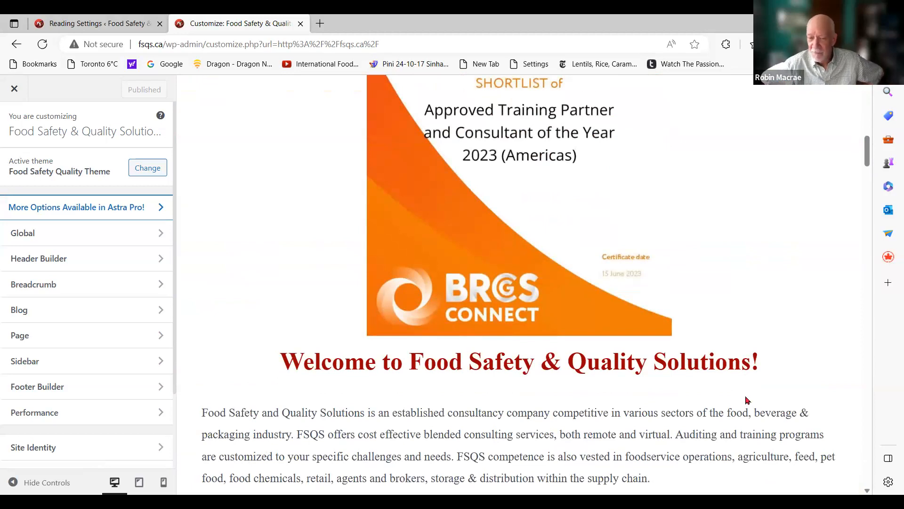
pyautogui.scroll(-5, 748, 401)
pyautogui.scroll(-15, 748, 401)
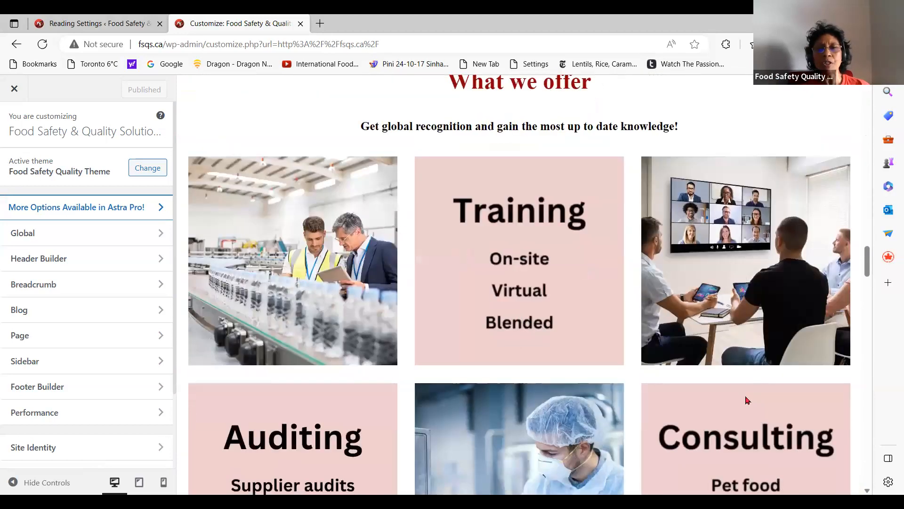
pyautogui.scroll(-3, 747, 401)
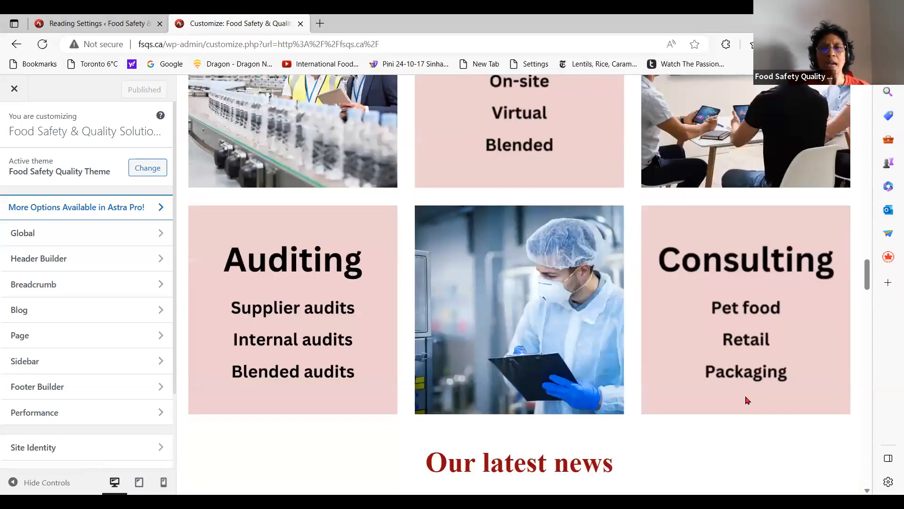
pyautogui.scroll(-5, 748, 401)
pyautogui.scroll(-6, 745, 396)
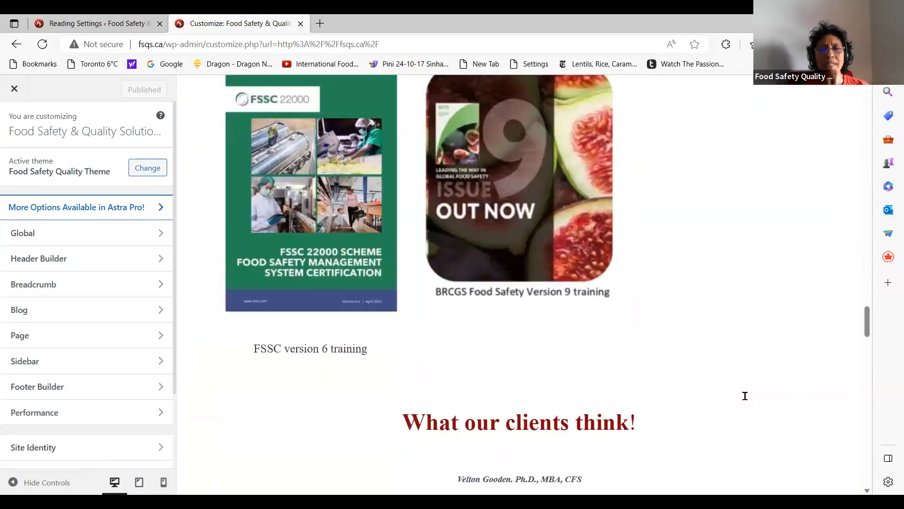
pyautogui.scroll(-7, 745, 396)
pyautogui.scroll(4, 745, 396)
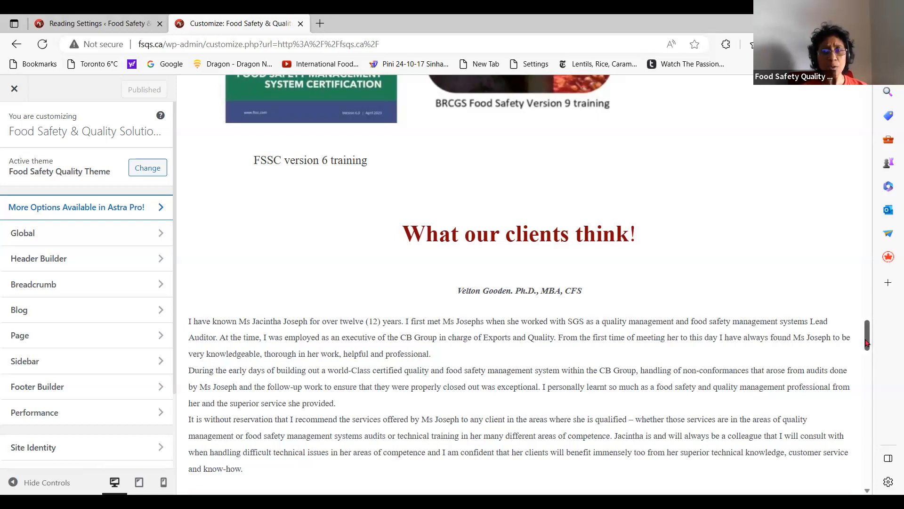
pyautogui.scroll(3, 867, 241)
pyautogui.moveTo(867, 146); pyautogui.dragTo(868, 100)
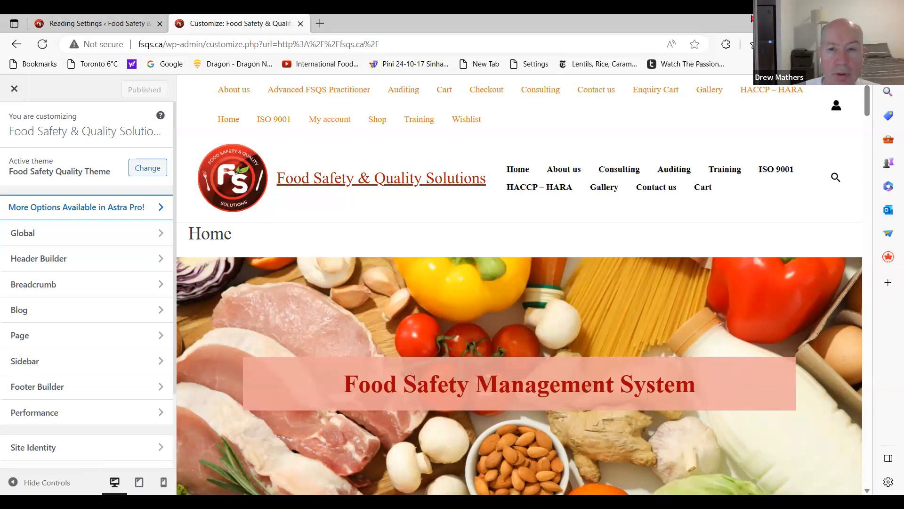
# Switch back to the site's Reading Settings and check the homepage options down to the end of the page
pyautogui.click(135, 25)
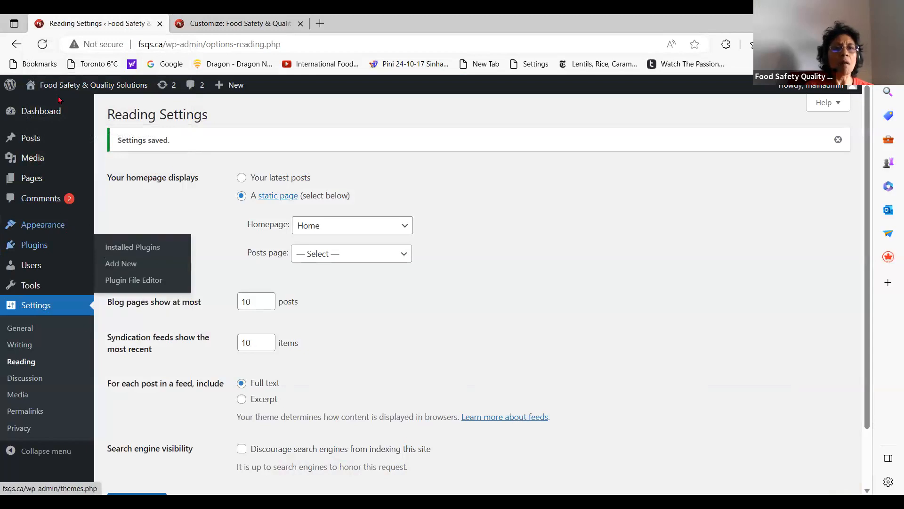
pyautogui.moveTo(10, 86)
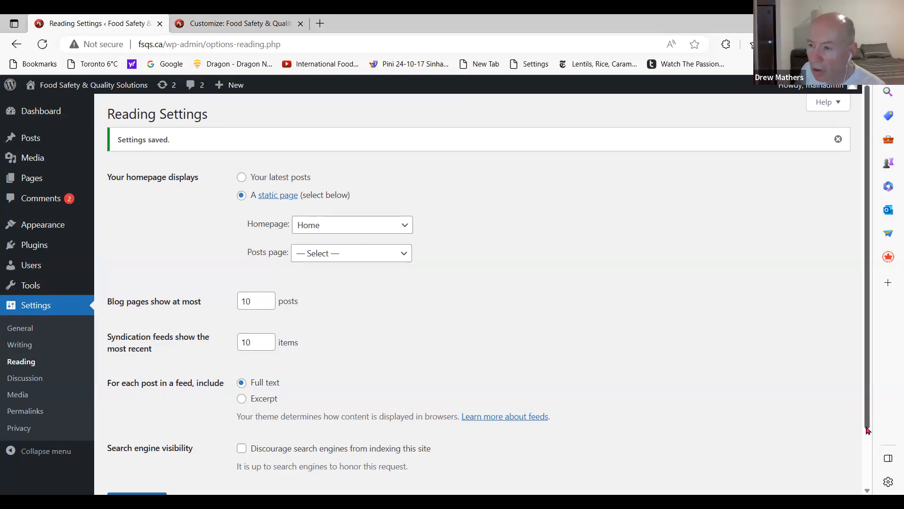
pyautogui.scroll(-1, 872, 462)
pyautogui.scroll(-1, 874, 476)
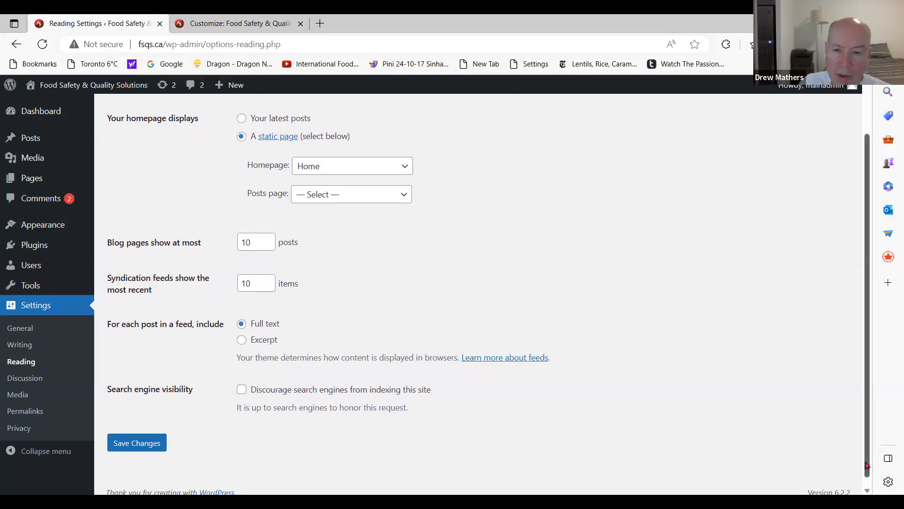
pyautogui.scroll(-1, 869, 483)
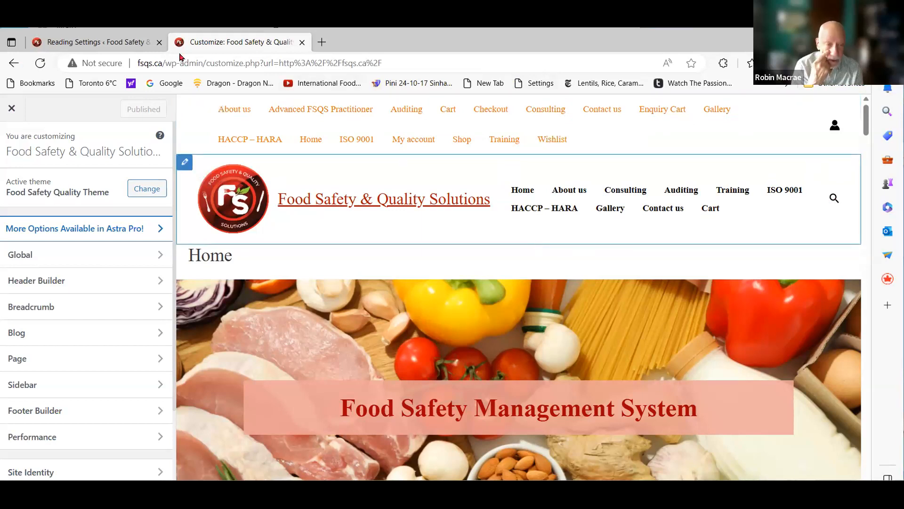
pyautogui.click(84, 47)
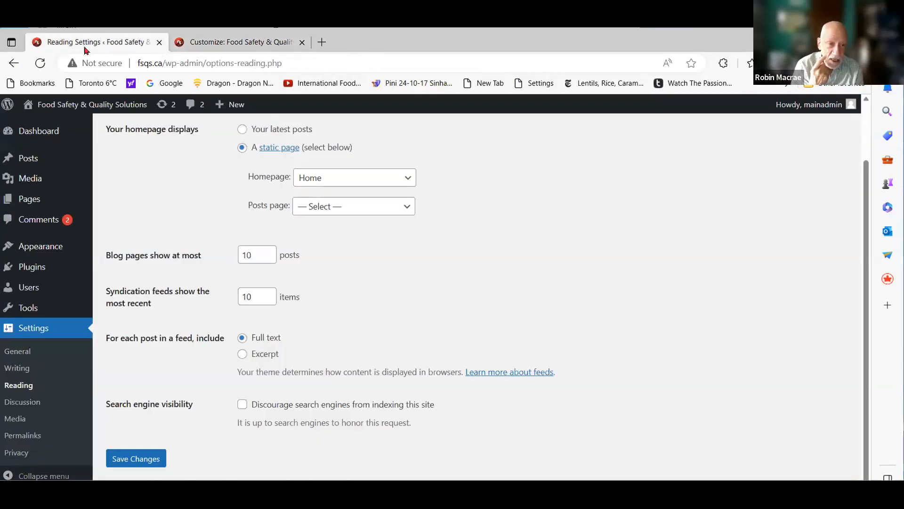
# Return to the Customizer and open the Account element's settings in the Header Builder
pyautogui.click(222, 43)
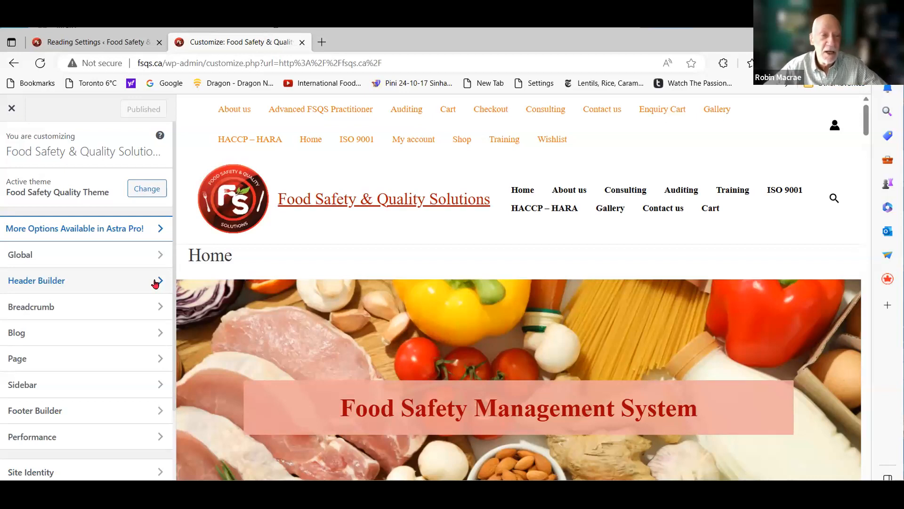
pyautogui.click(102, 286)
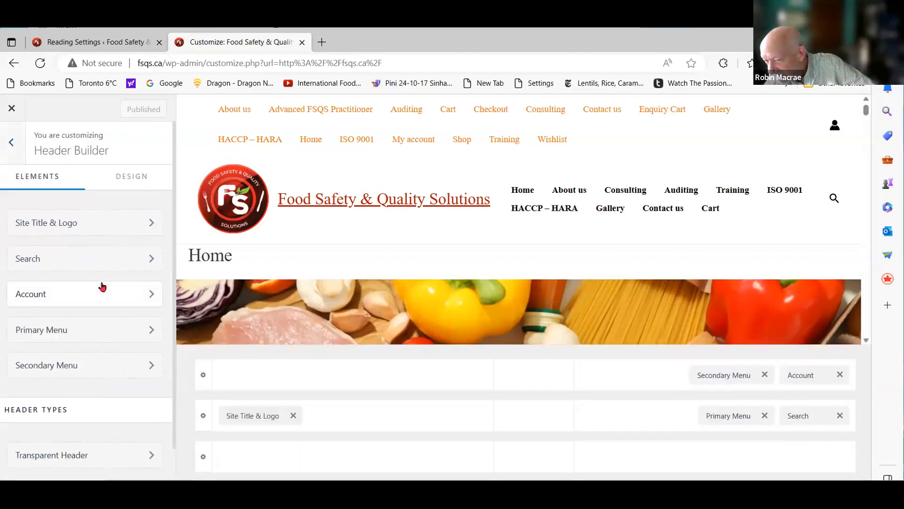
pyautogui.click(102, 286)
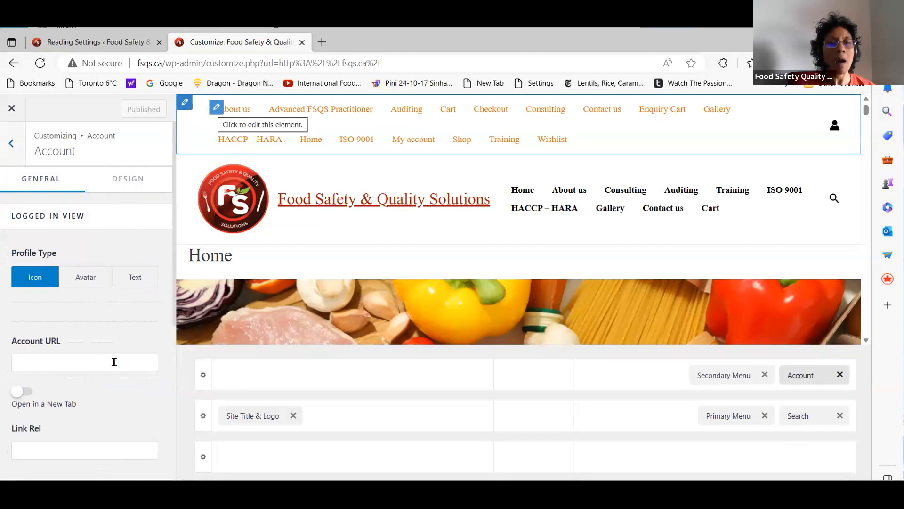
# Review the Account element's logged-in and logged-out view settings, and reduce the browser window's size
pyautogui.scroll(-5, 106, 403)
pyautogui.scroll(-2, 107, 399)
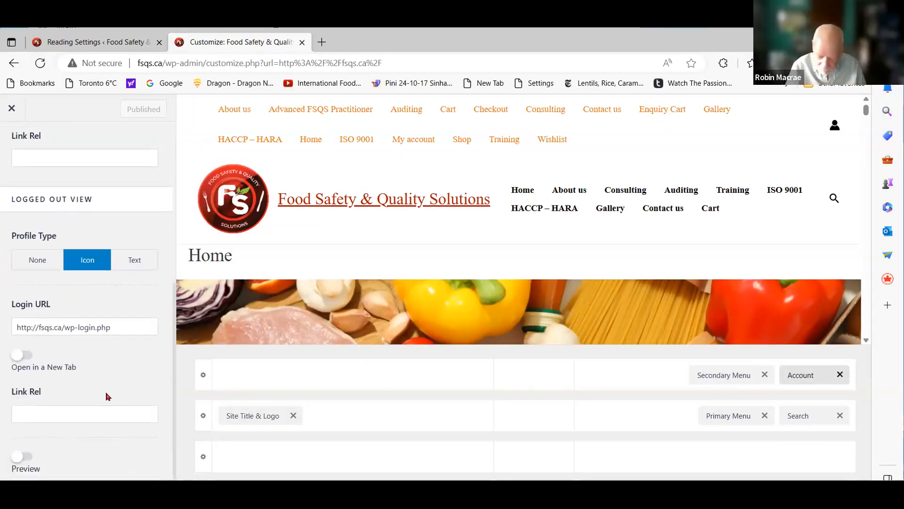
pyautogui.scroll(7, 174, 245)
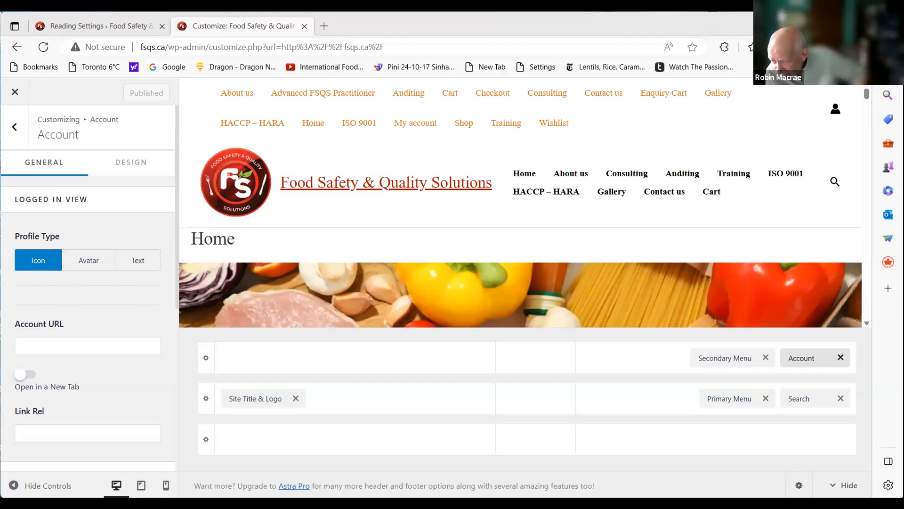
pyautogui.press('super+Left')
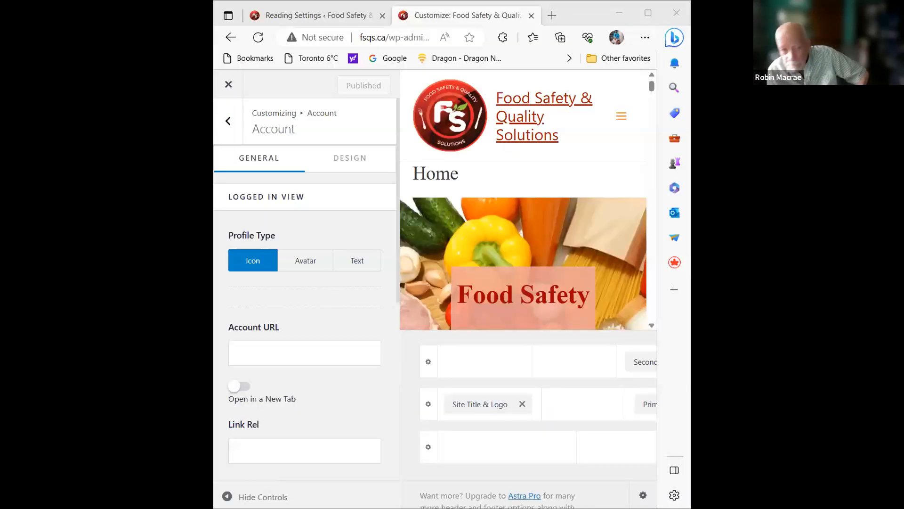